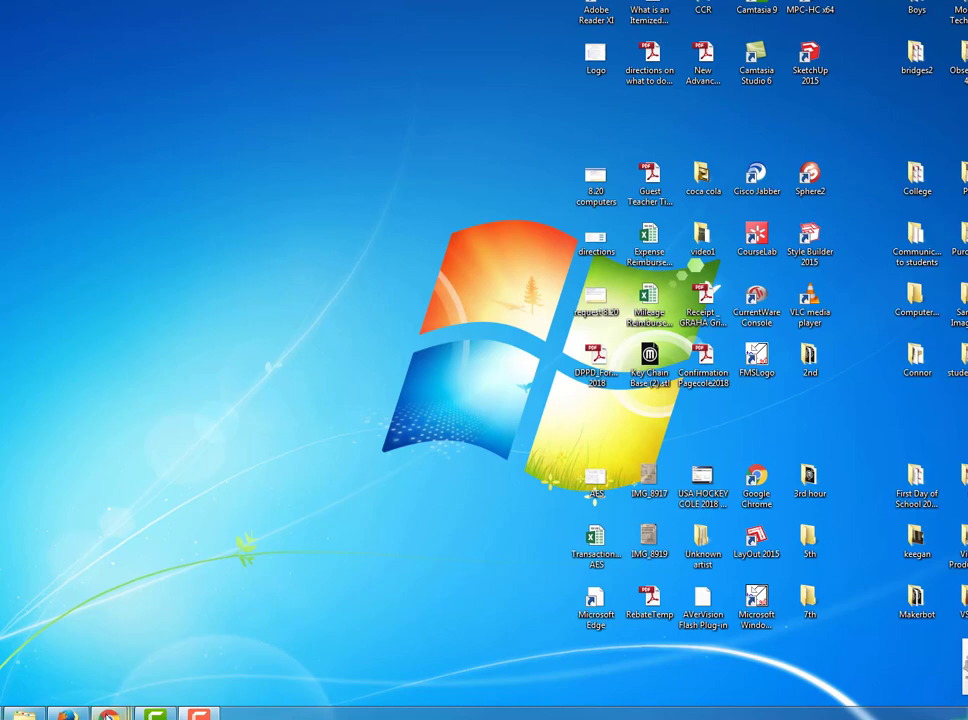
Open Google Docs from the Gmail browser window and create a blank document
mouse_move(109, 714)
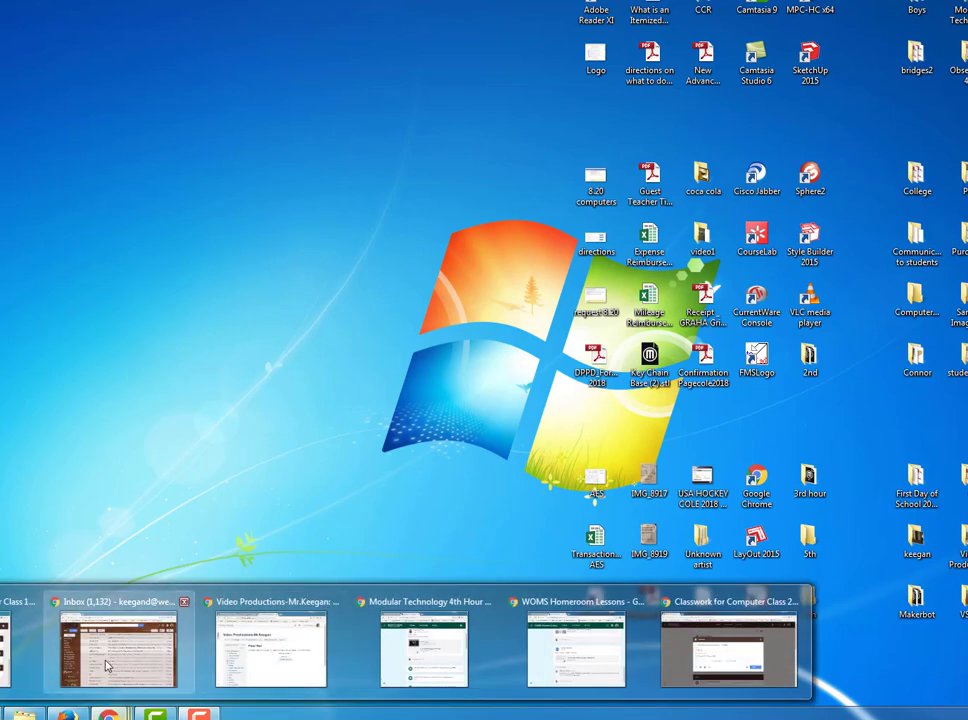
left_click(106, 661)
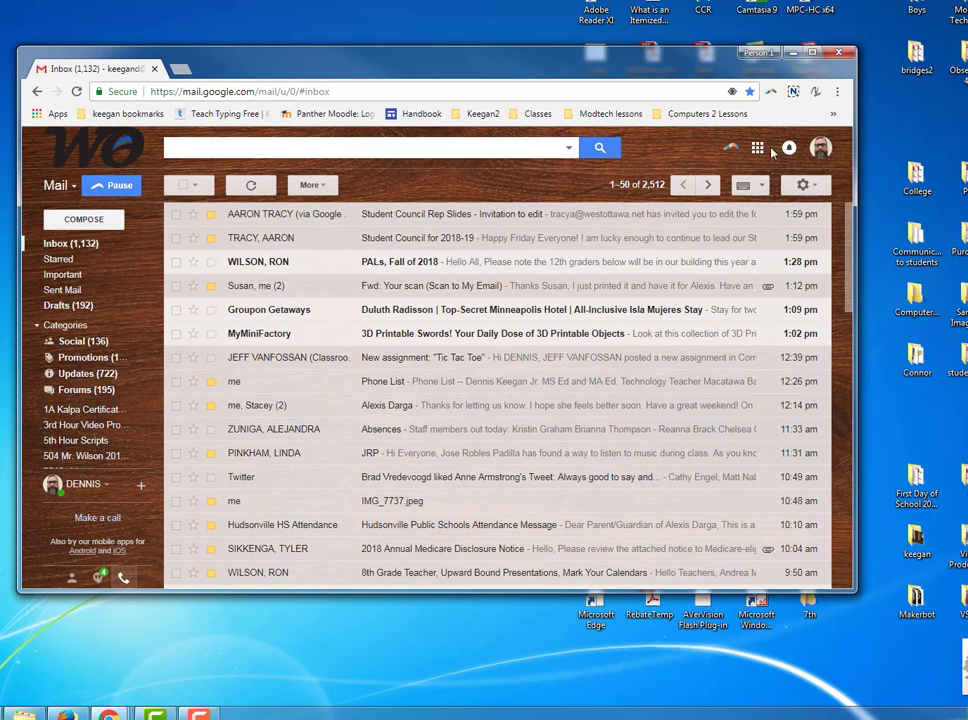
left_click(757, 148)
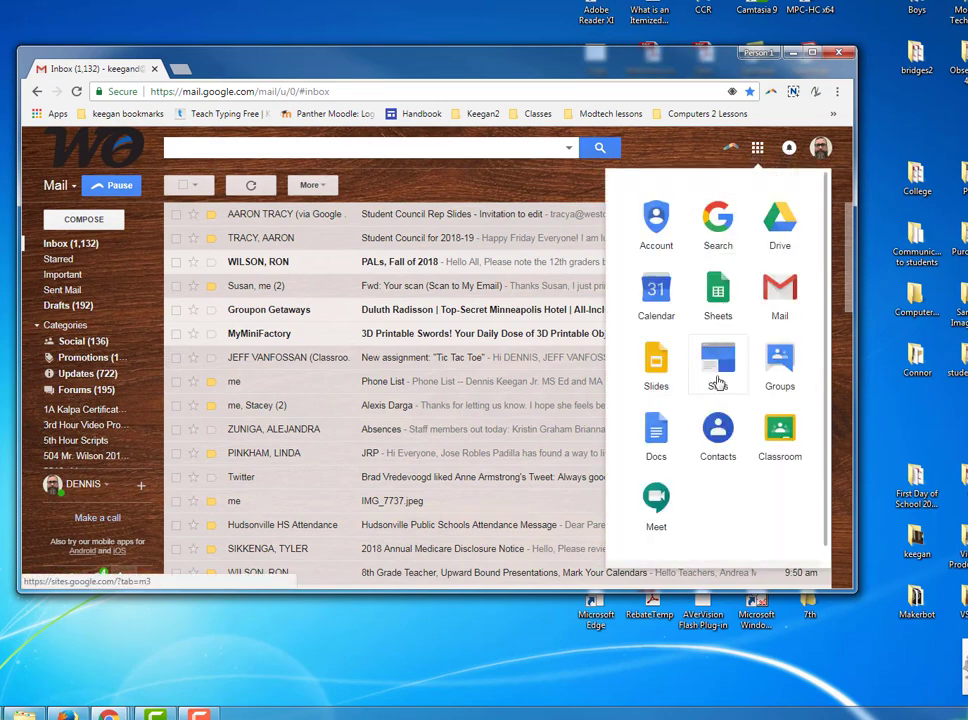
left_click(666, 432)
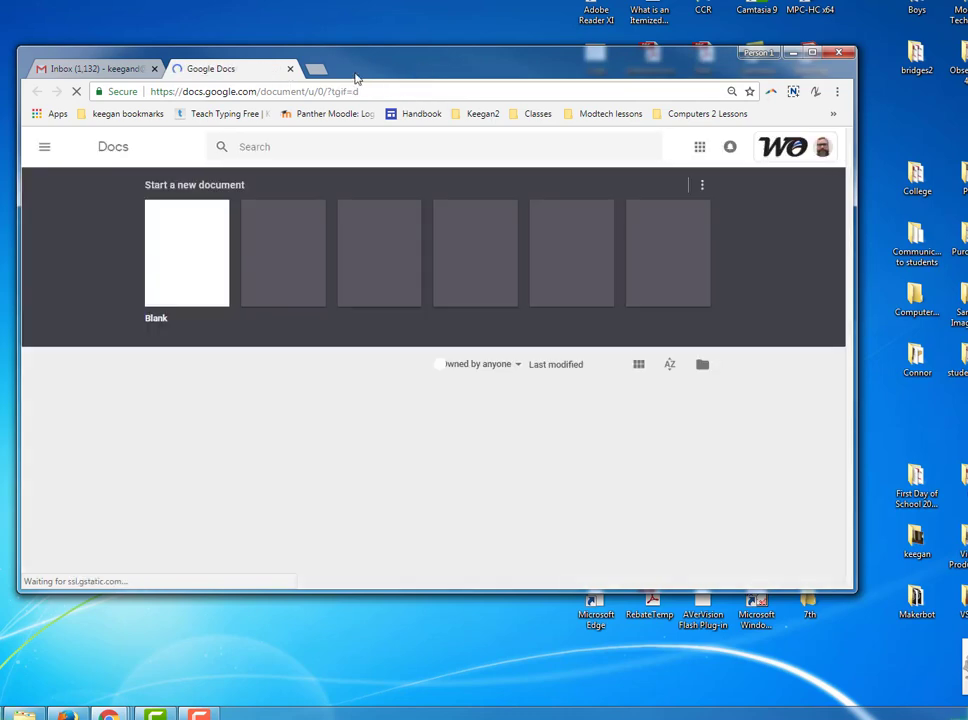
left_click(190, 254)
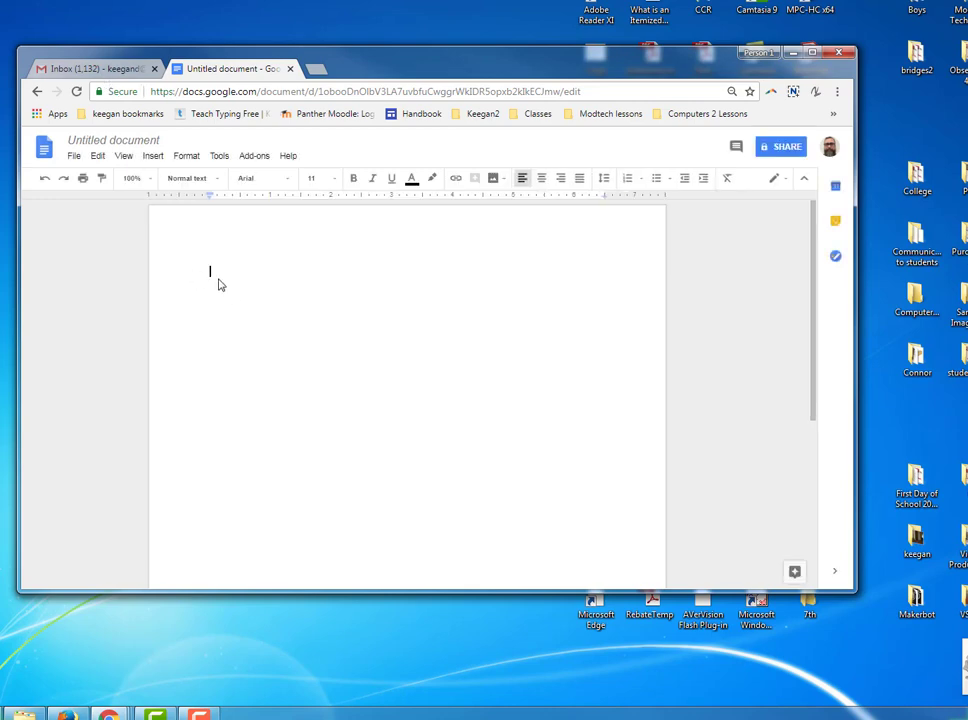
Enter the heading "Tic Tac Toe" on the first line of the document body
type("Tic Tac Toe")
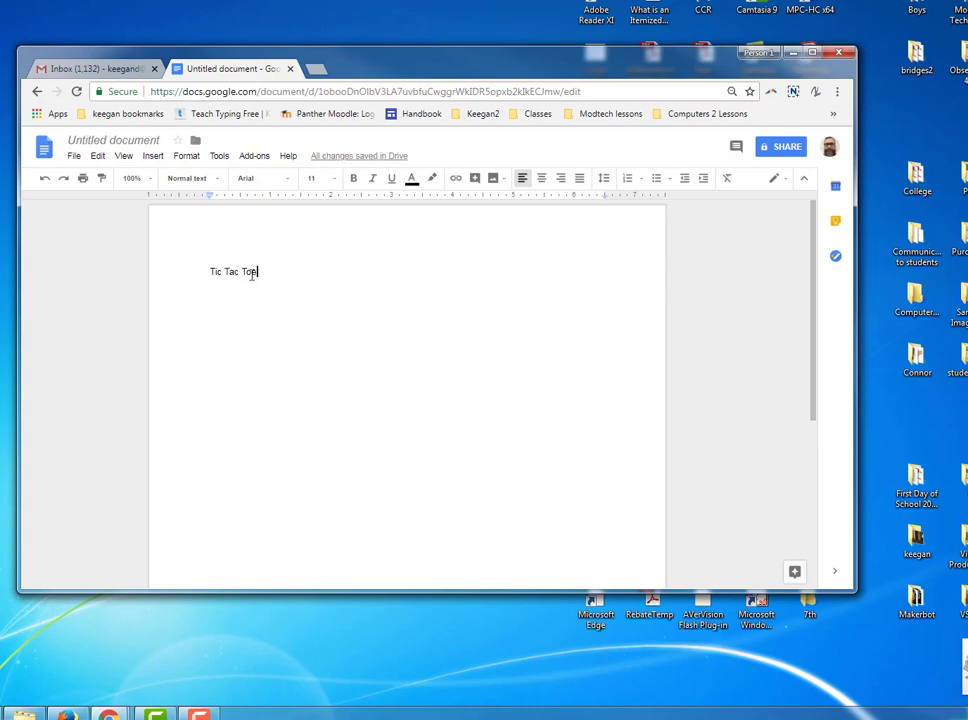
double_click(249, 272)
left_click(229, 266)
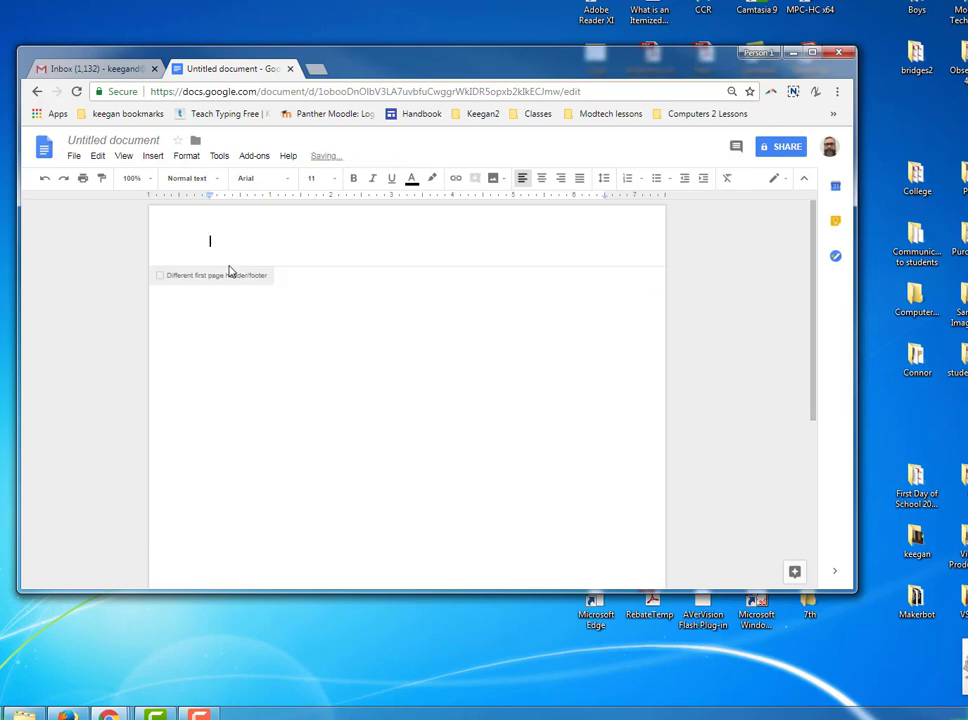
left_click(270, 274)
left_click_drag(270, 274, 204, 272)
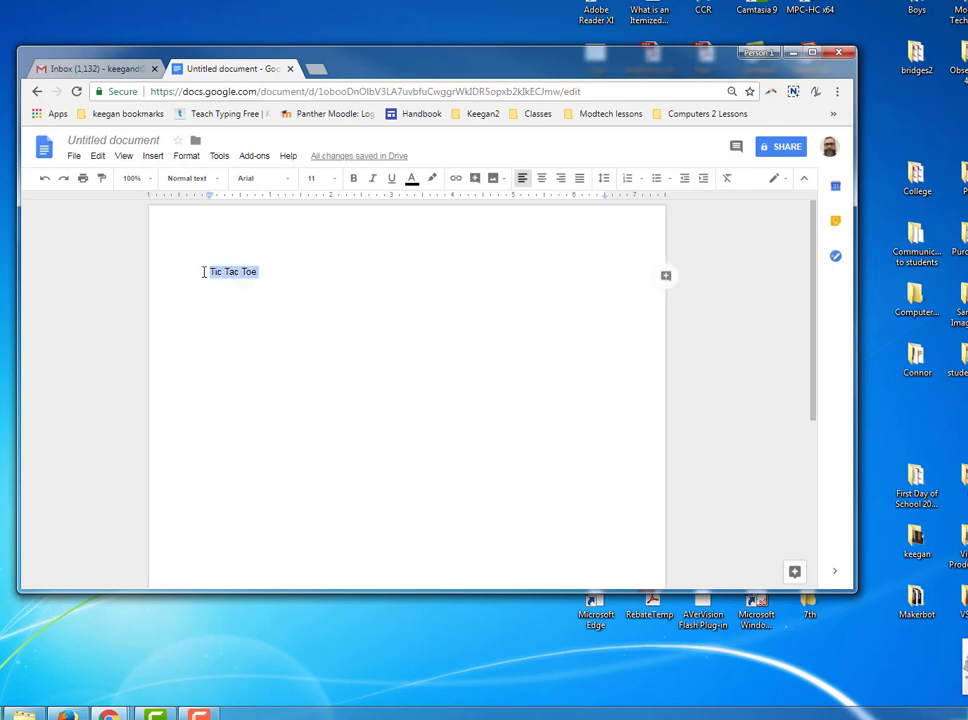
Name the document "Tic Tac Toe" followed by the author's last name
left_click(132, 140)
left_click(224, 271)
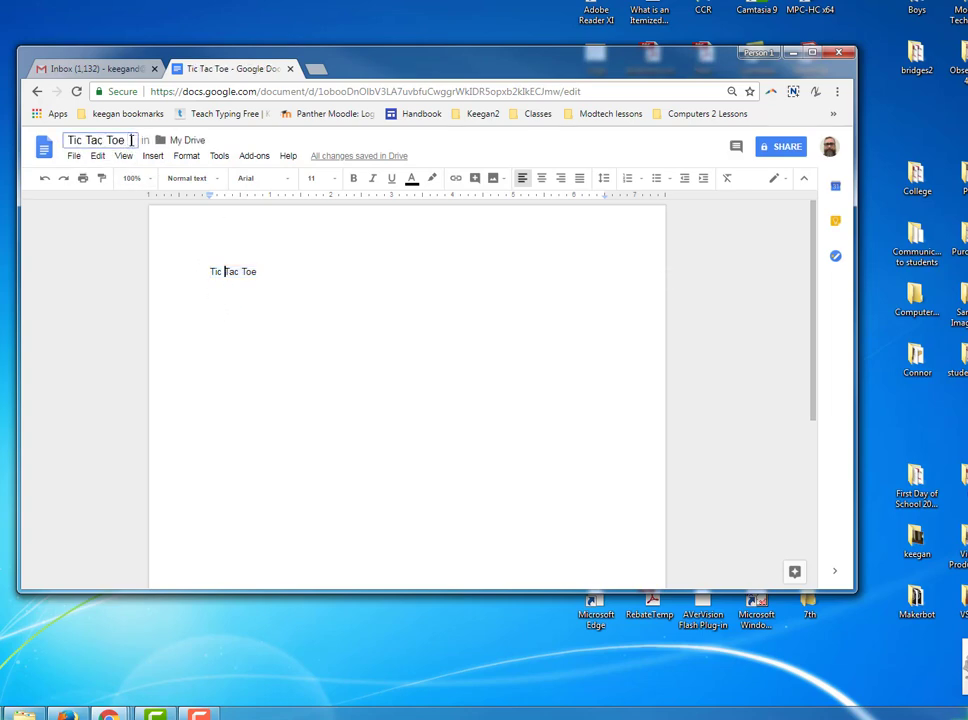
type("Keegan")
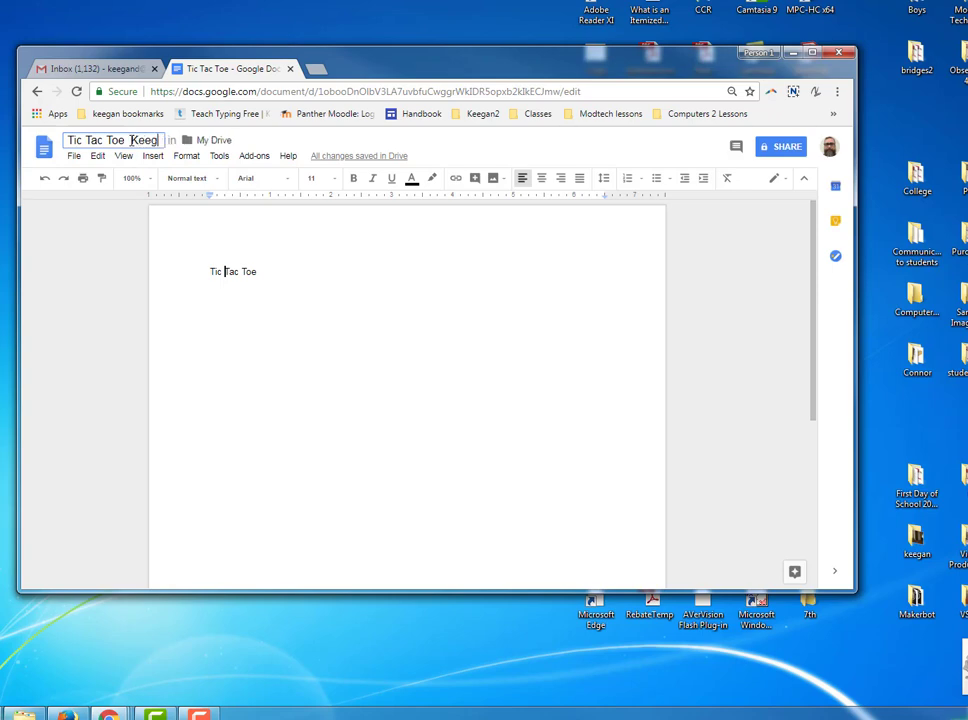
left_click(307, 309)
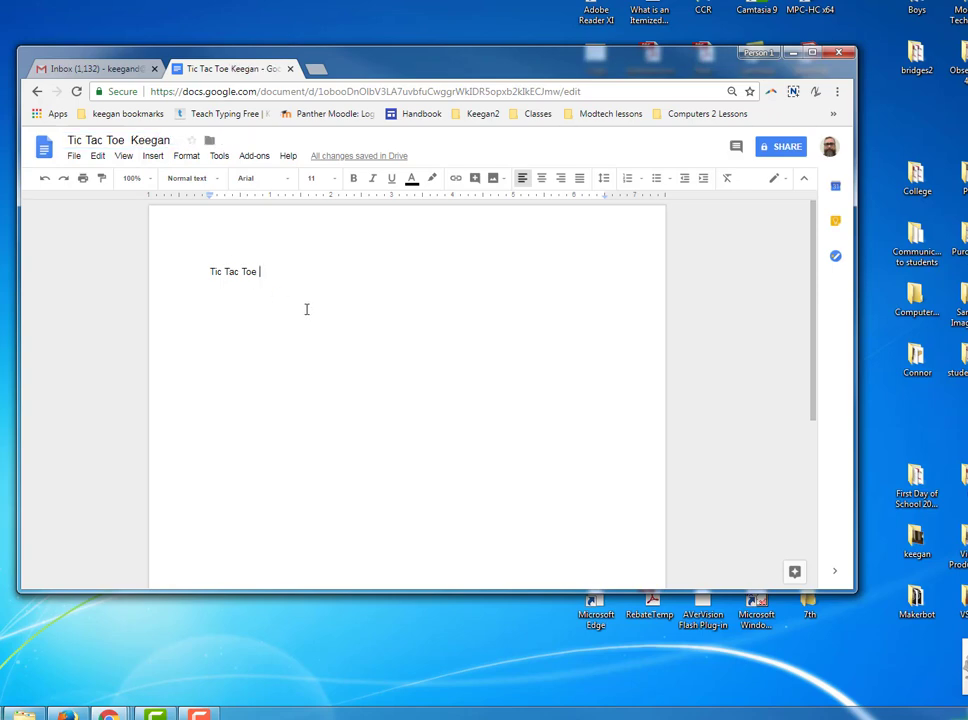
Center the "Tic Tac Toe" heading and set its font size to 48
left_click_drag(261, 270, 212, 270)
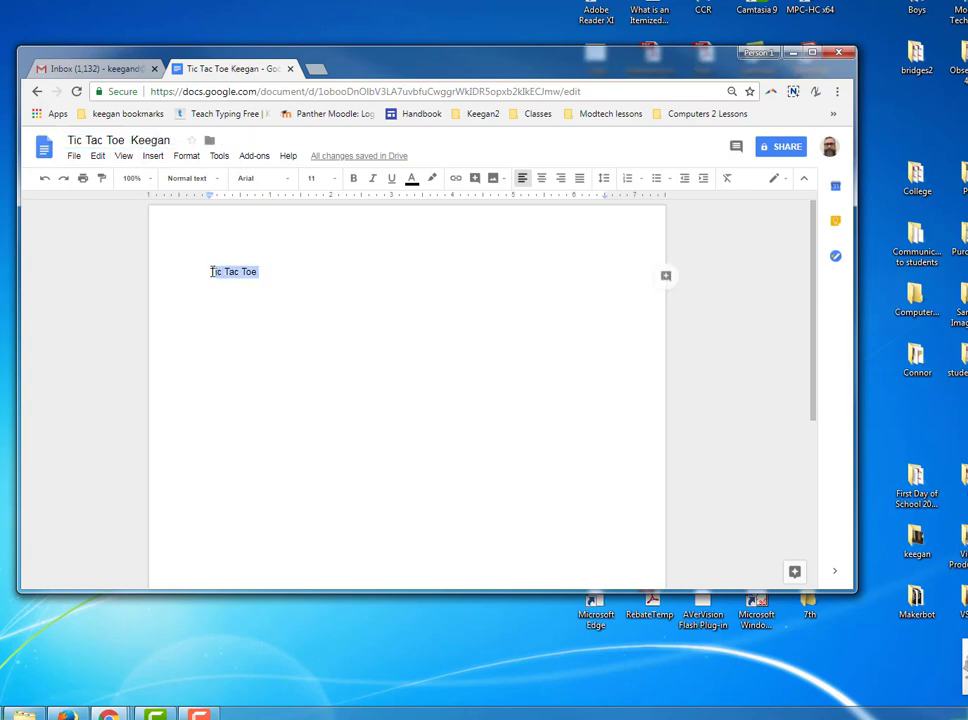
left_click(543, 190)
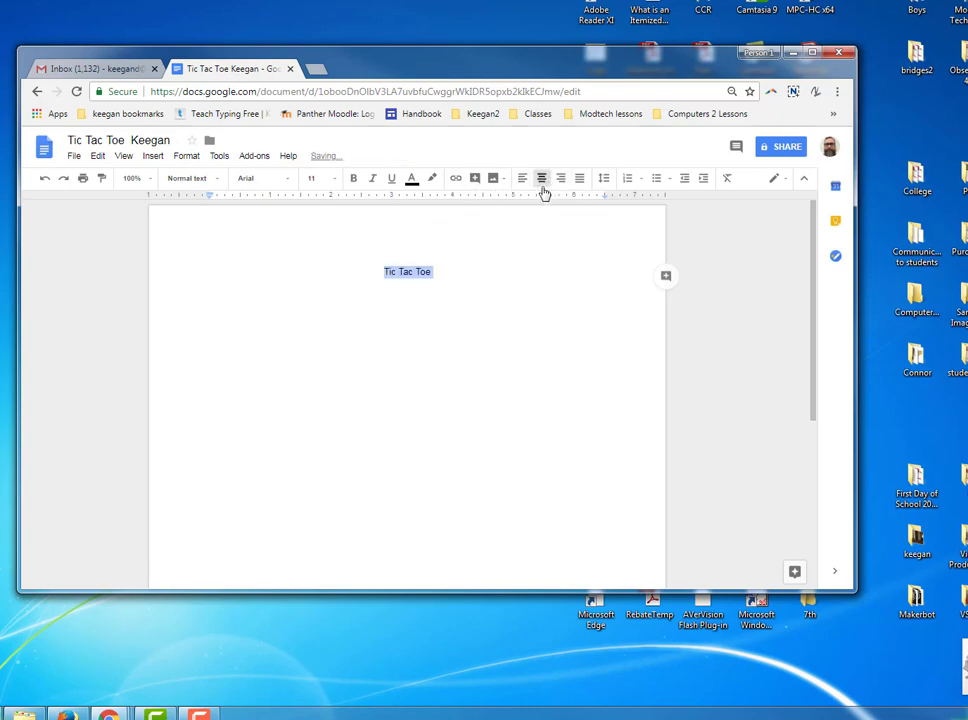
left_click(335, 180)
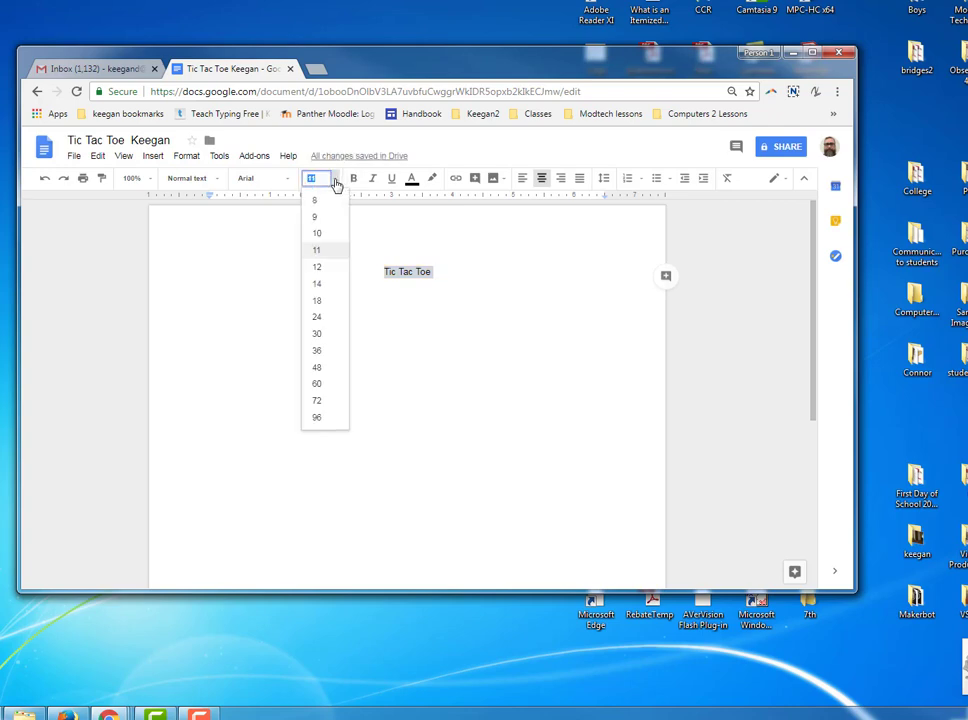
left_click(331, 372)
left_click(308, 327)
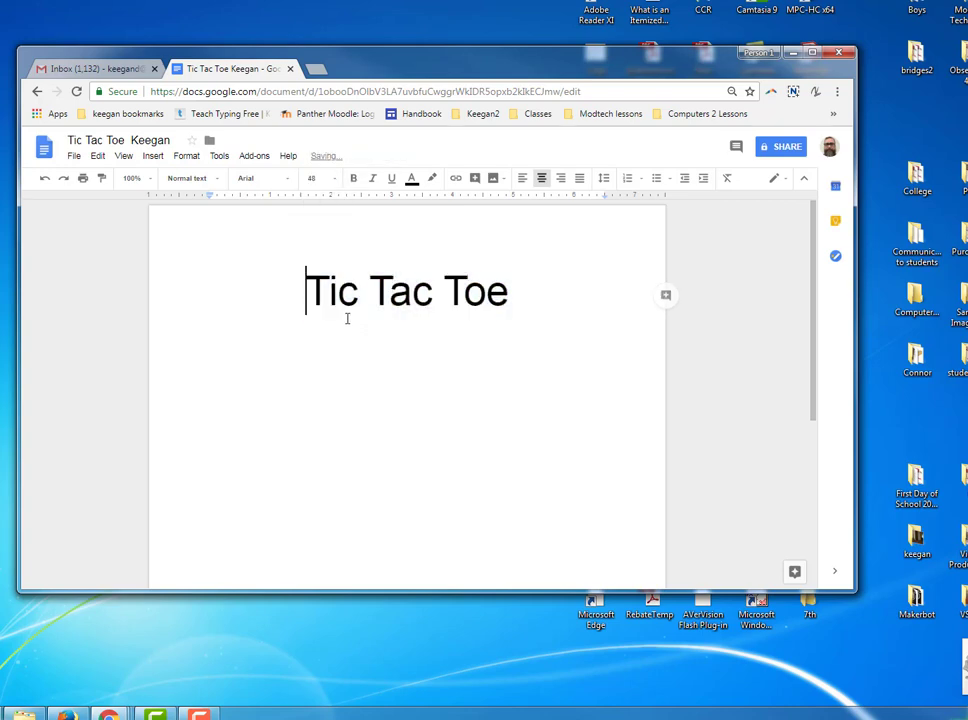
Change the text color of the word "Tic" in the heading to red
double_click(352, 285)
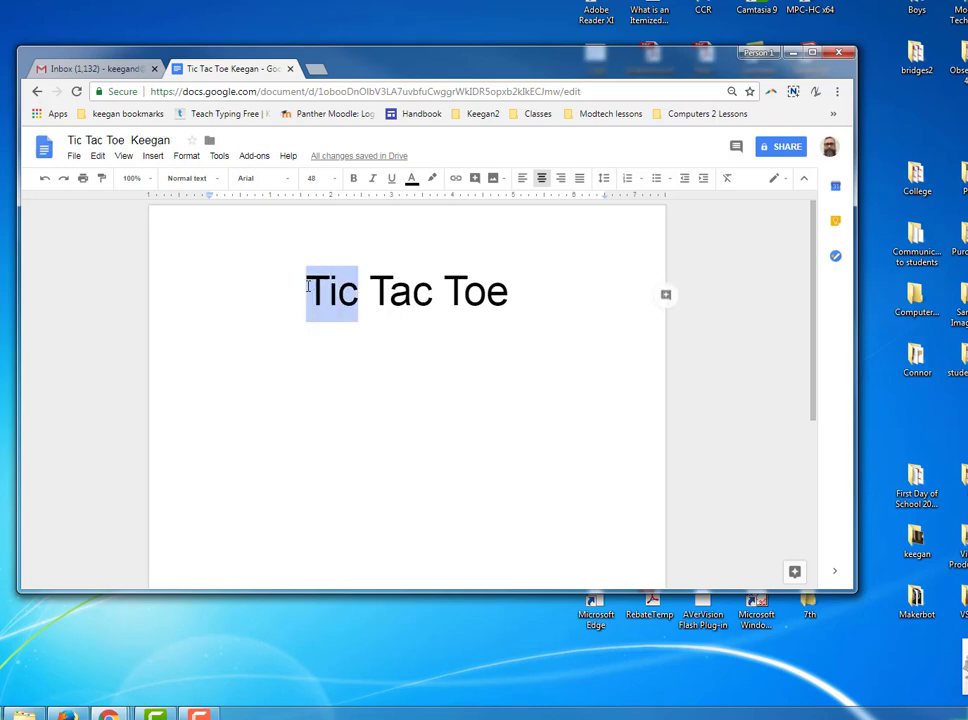
left_click(411, 181)
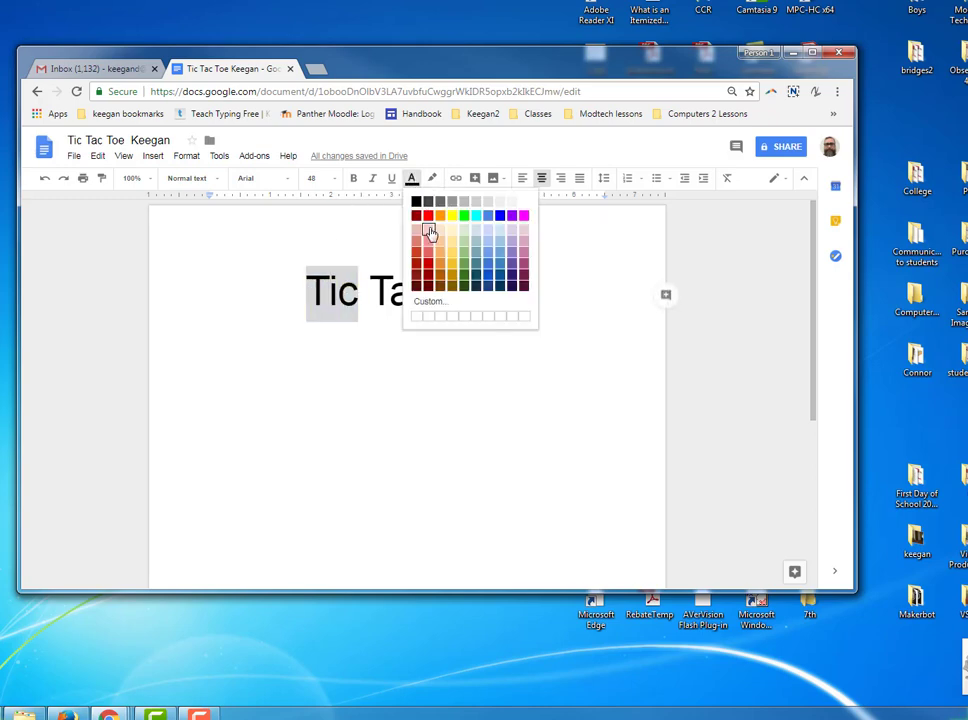
left_click(428, 216)
Change the text color of the word "Tac" in the heading to blue
left_click(395, 290)
double_click(395, 290)
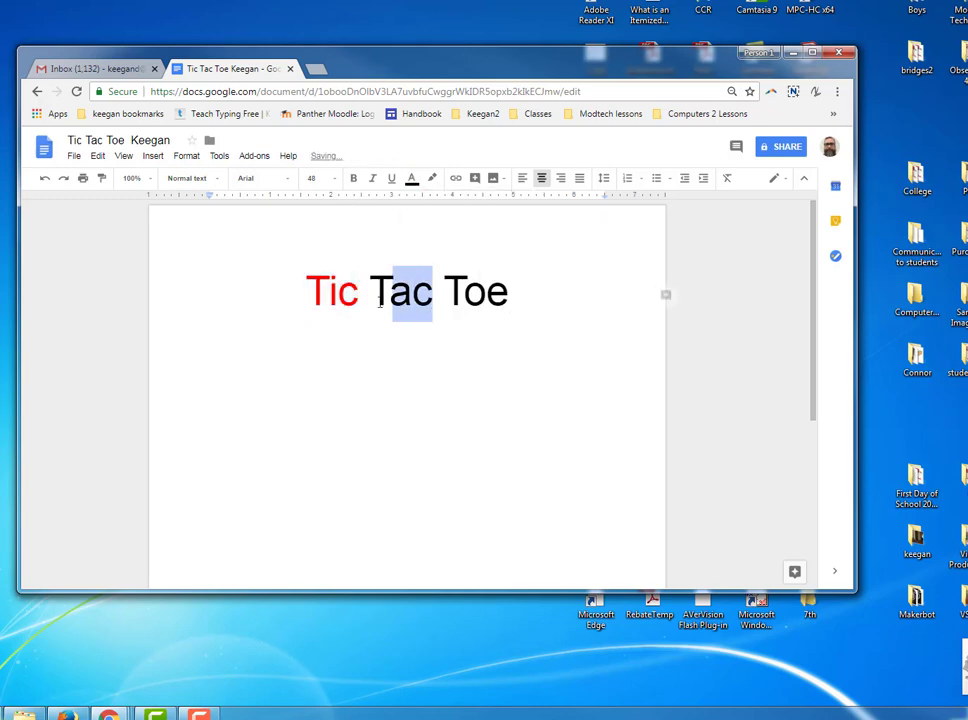
left_click(411, 181)
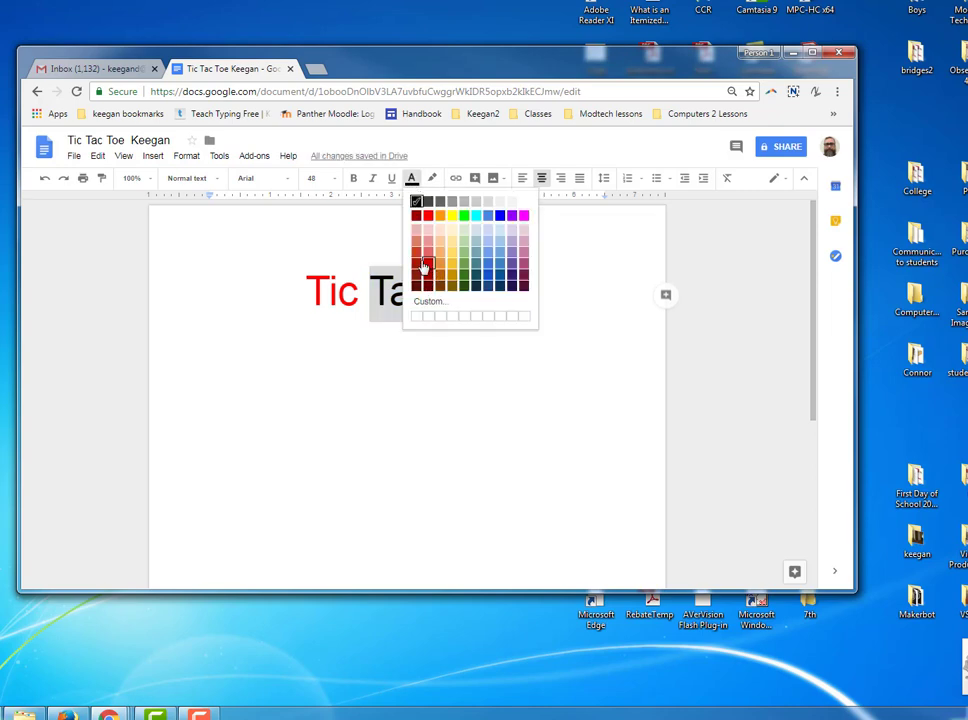
left_click(499, 266)
Change the text color of the word "Toe" in the heading to purple
left_click(468, 297)
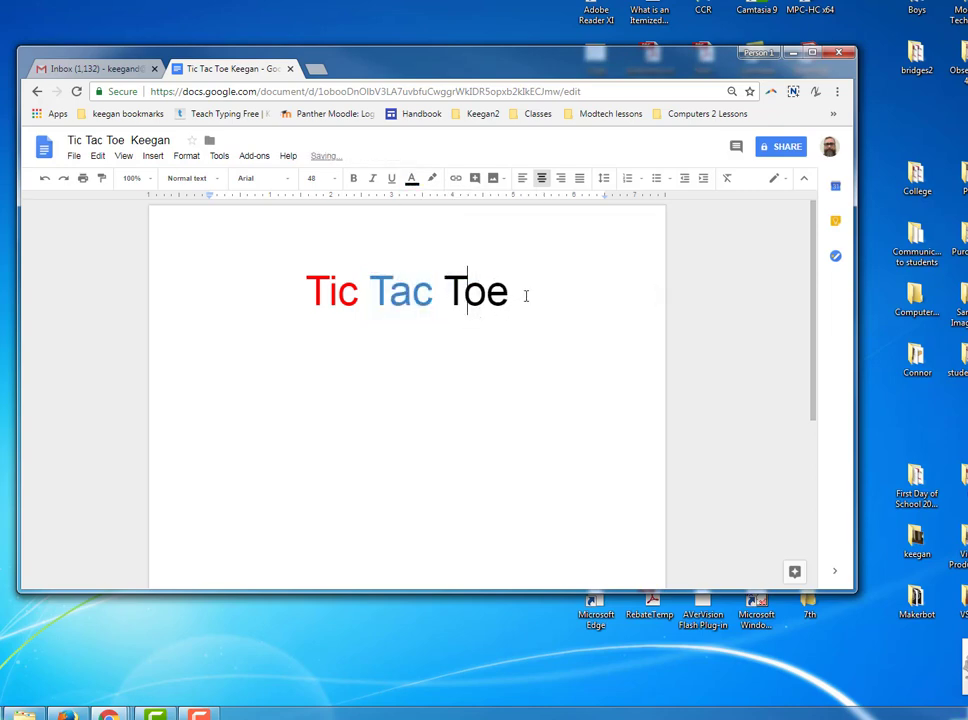
left_click_drag(525, 296, 443, 294)
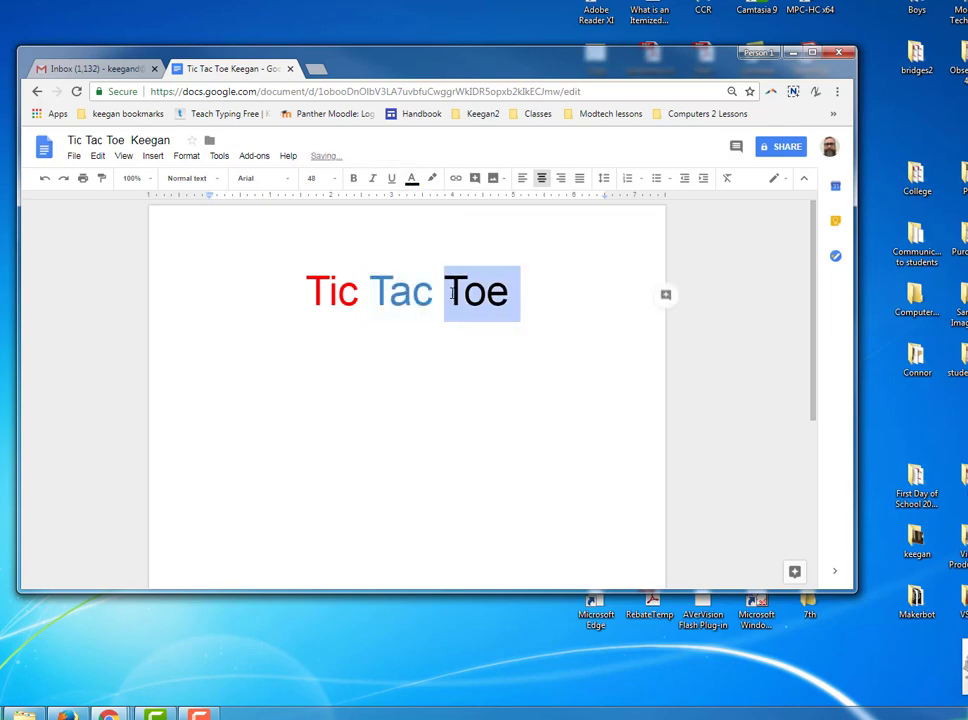
left_click(413, 182)
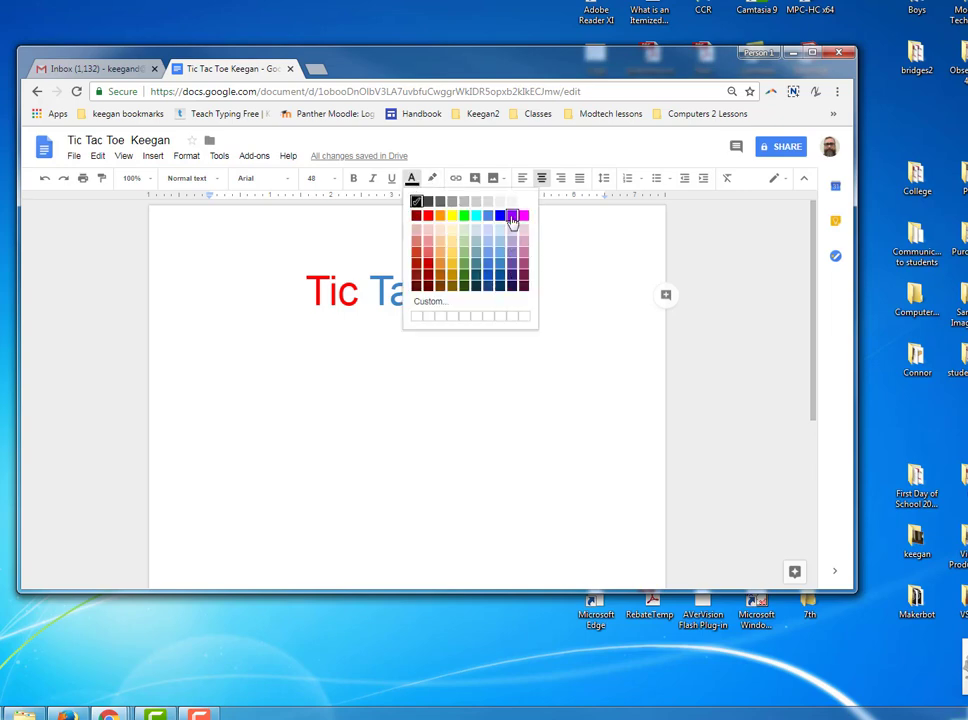
left_click(512, 216)
left_click(474, 342)
Start a new line below the heading and set its text color to black
left_click(523, 290)
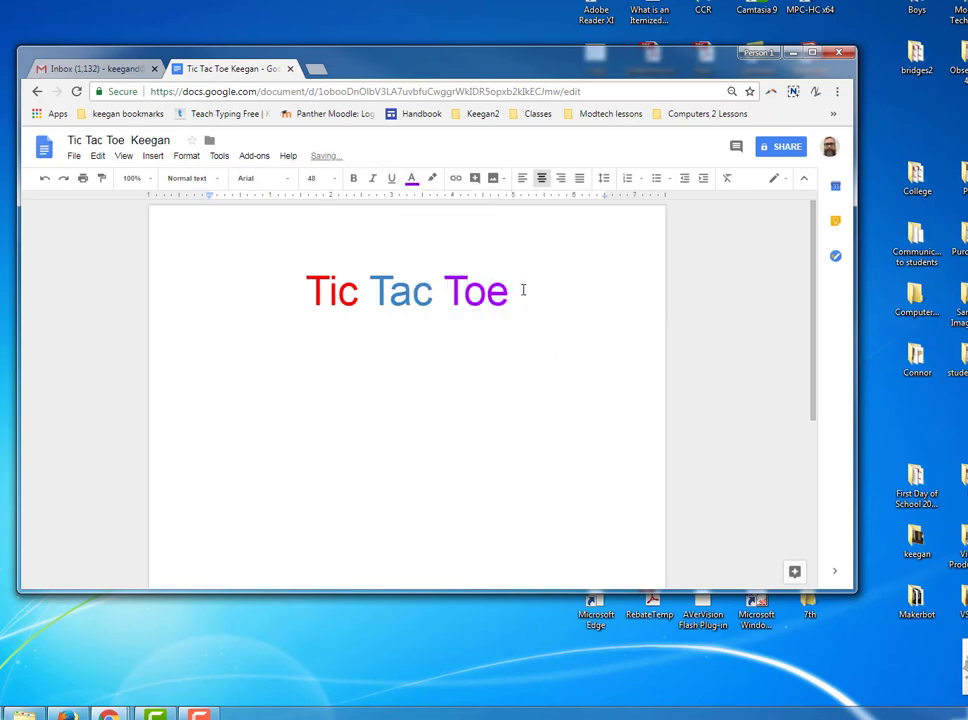
key("Return")
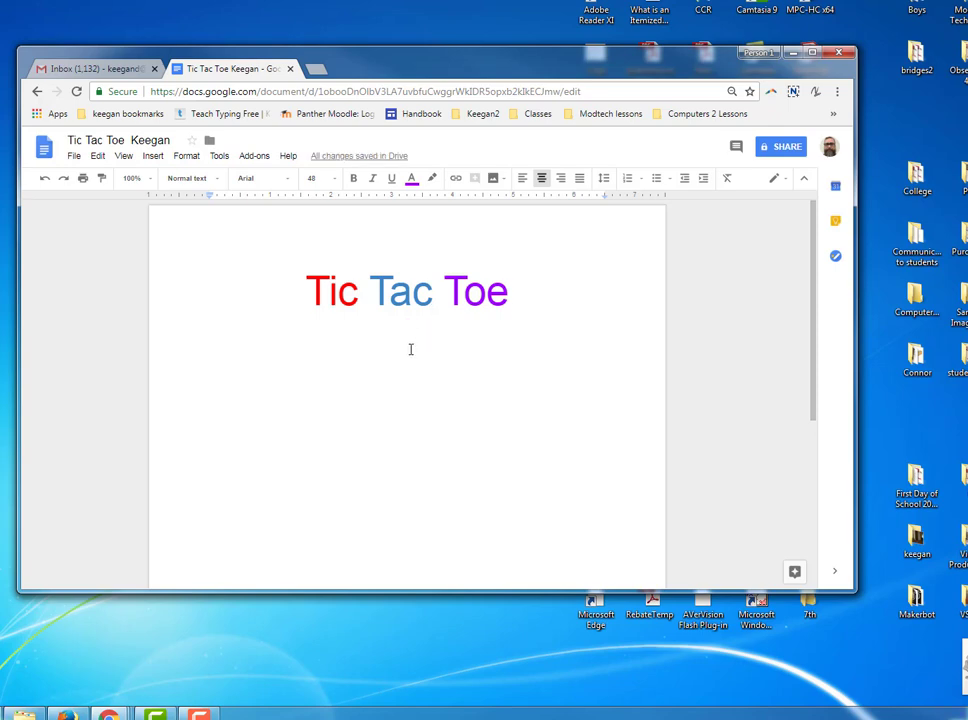
left_click(510, 290)
key("Return")
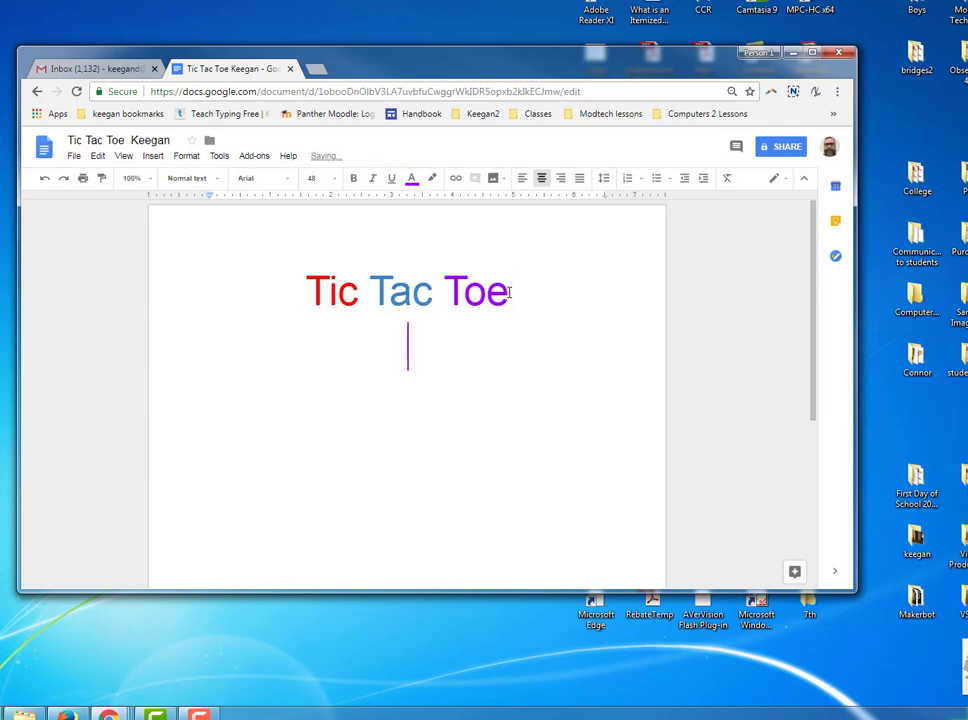
left_click(412, 183)
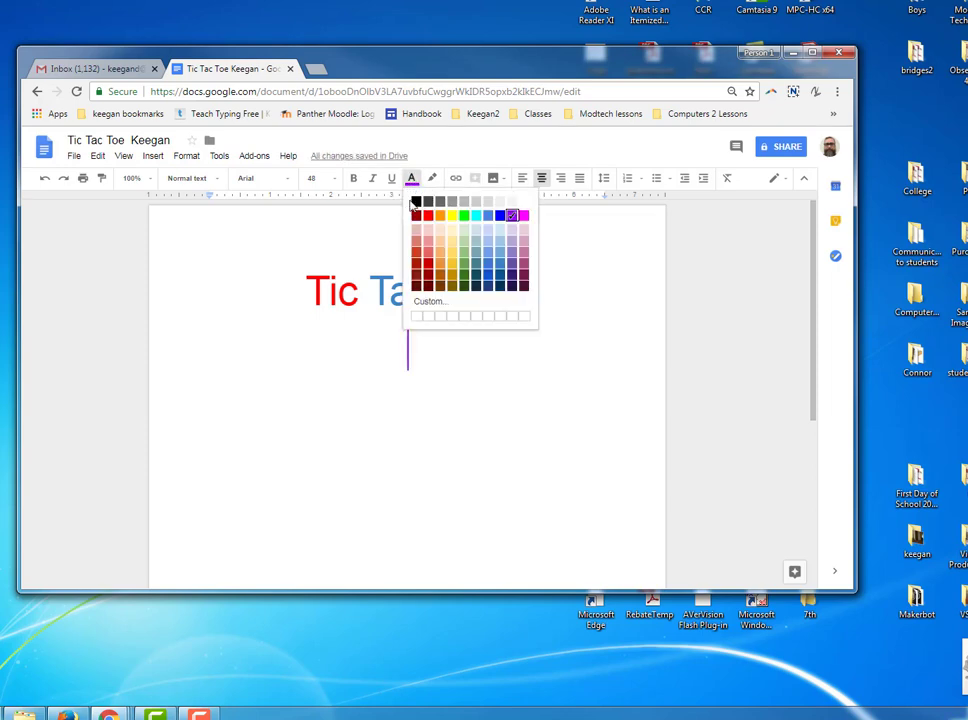
left_click(416, 201)
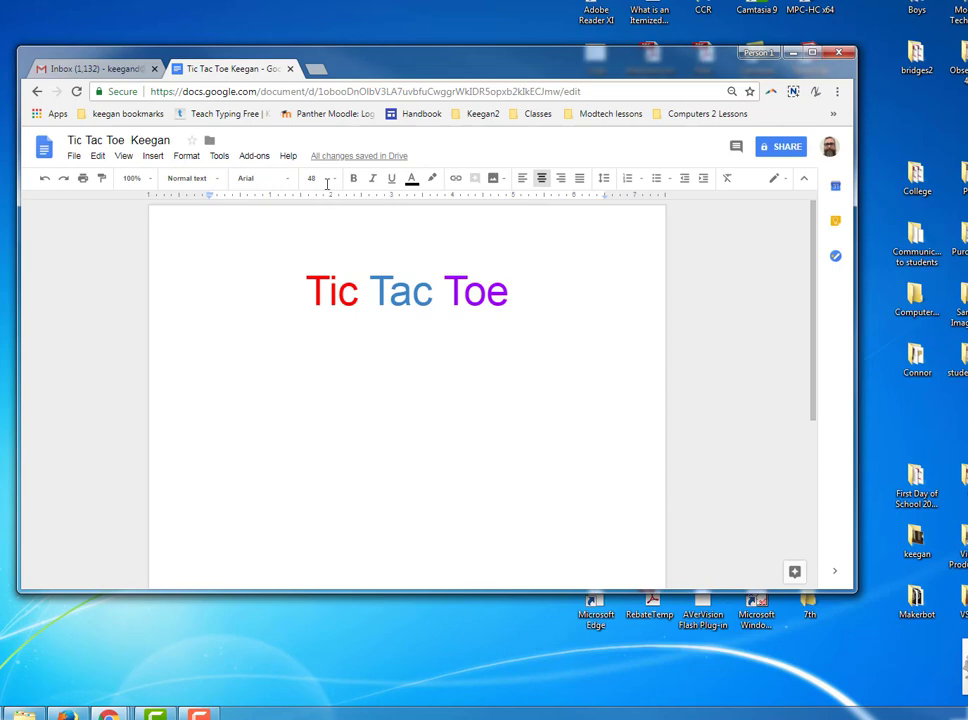
Set the blank line below the heading to font size 12 and add another line under it
left_click(337, 183)
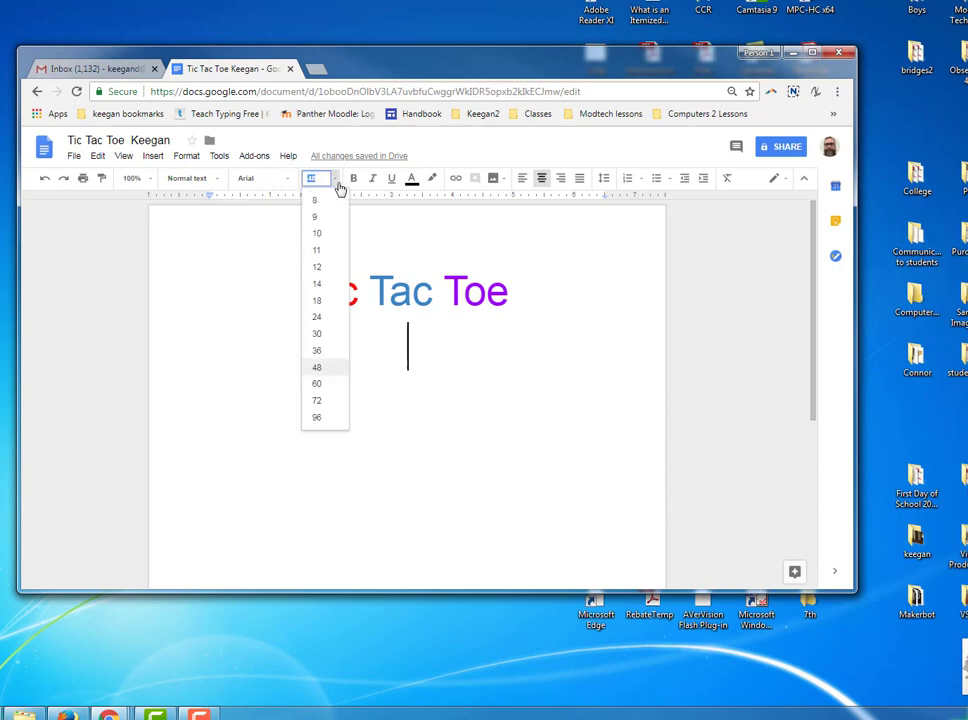
left_click(317, 268)
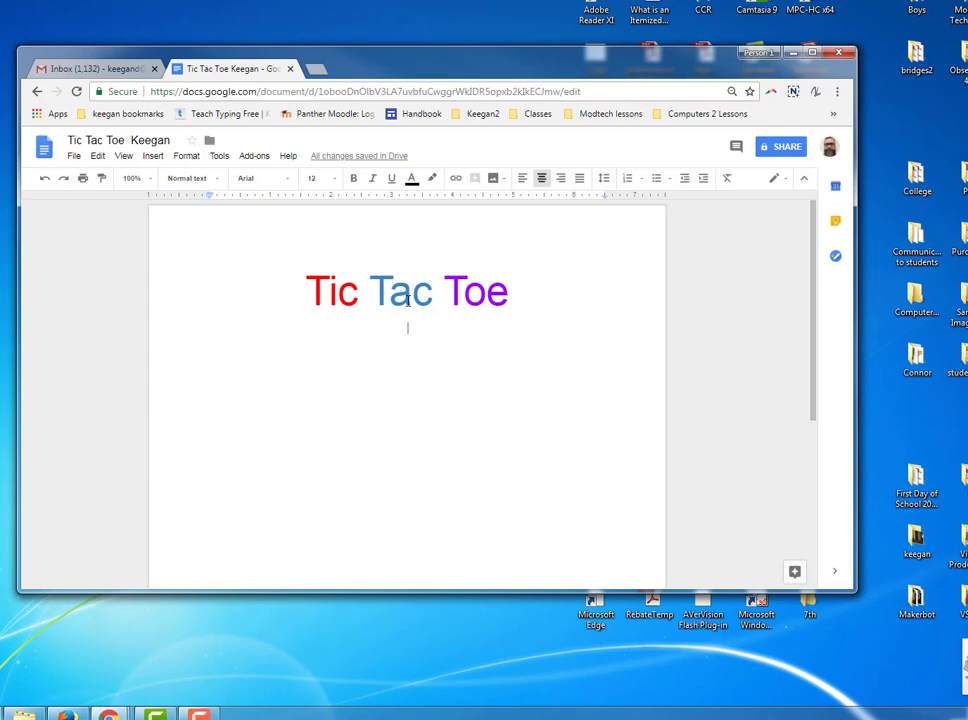
key("Return")
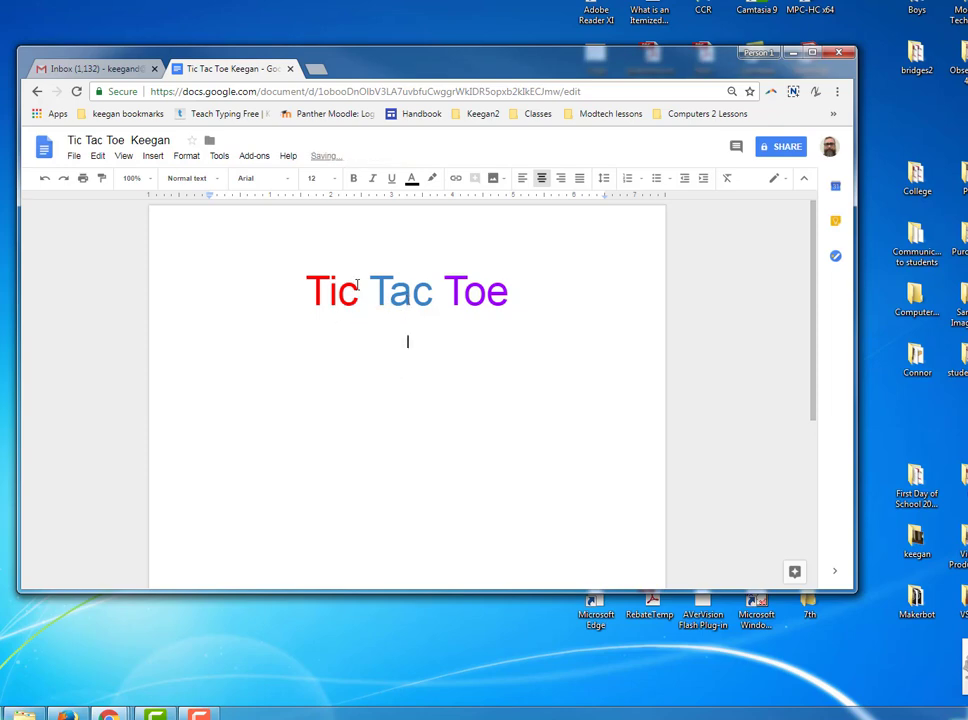
Set the new line's font size to 48 and insert a 3 x 3 table there
left_click(336, 182)
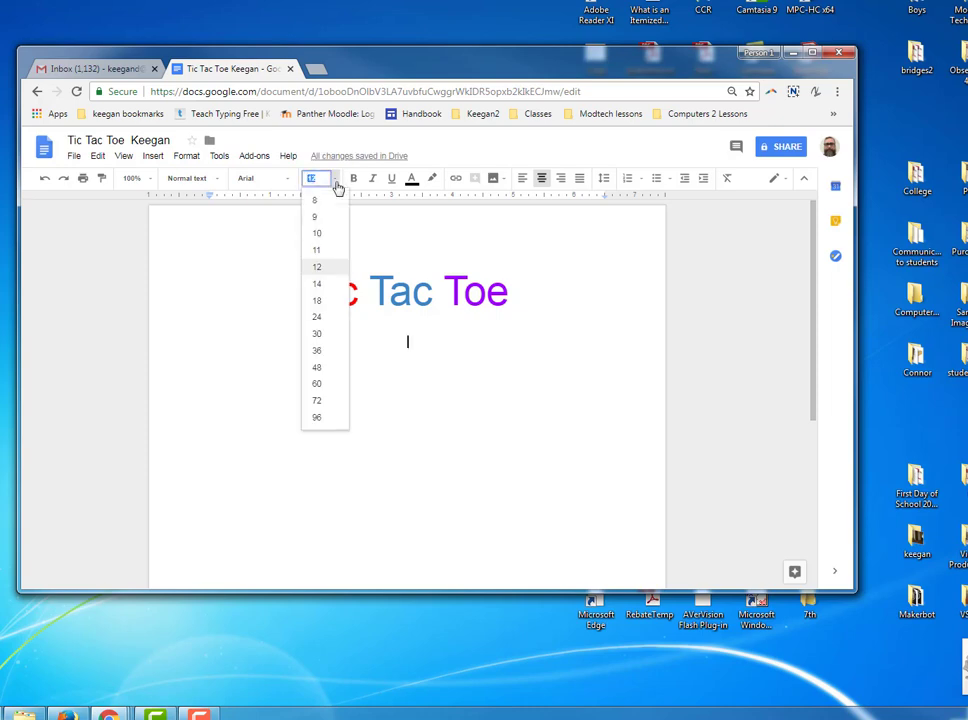
left_click(318, 368)
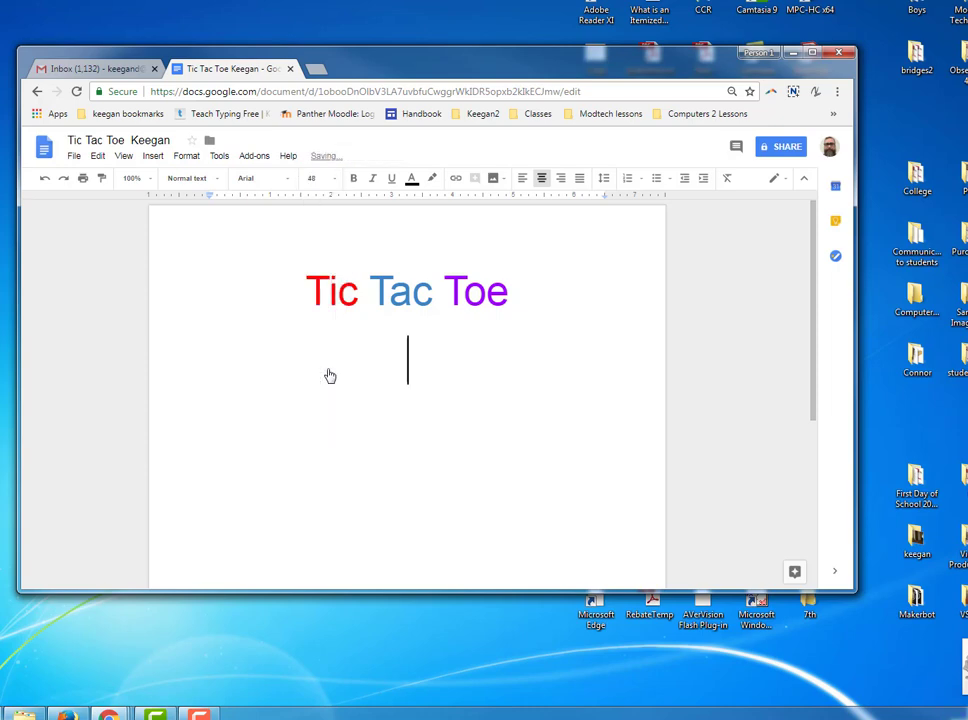
left_click(152, 157)
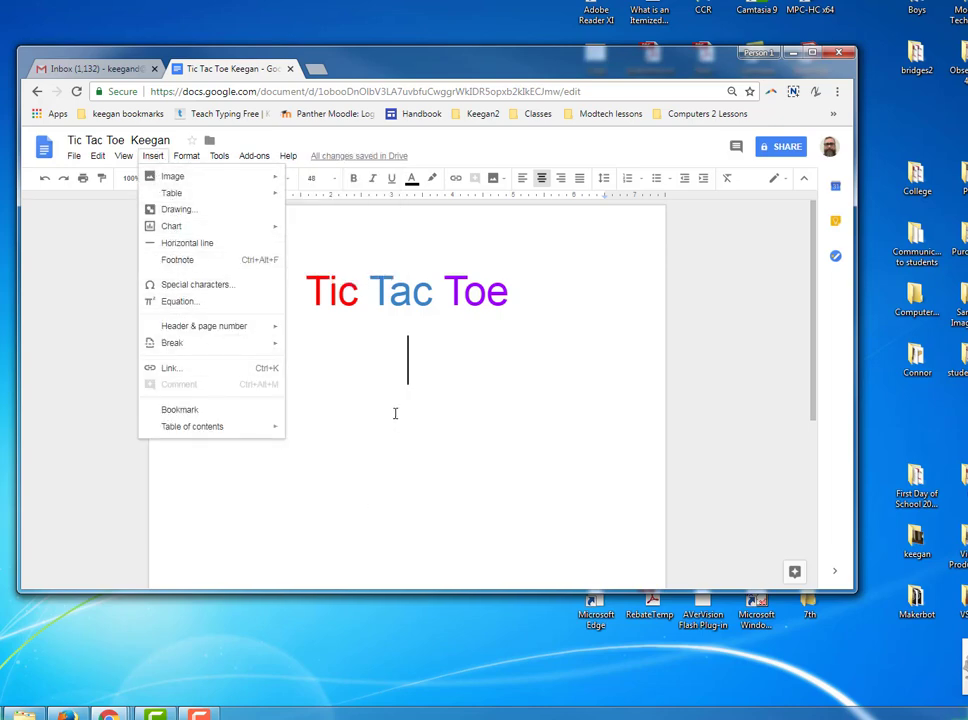
mouse_move(247, 193)
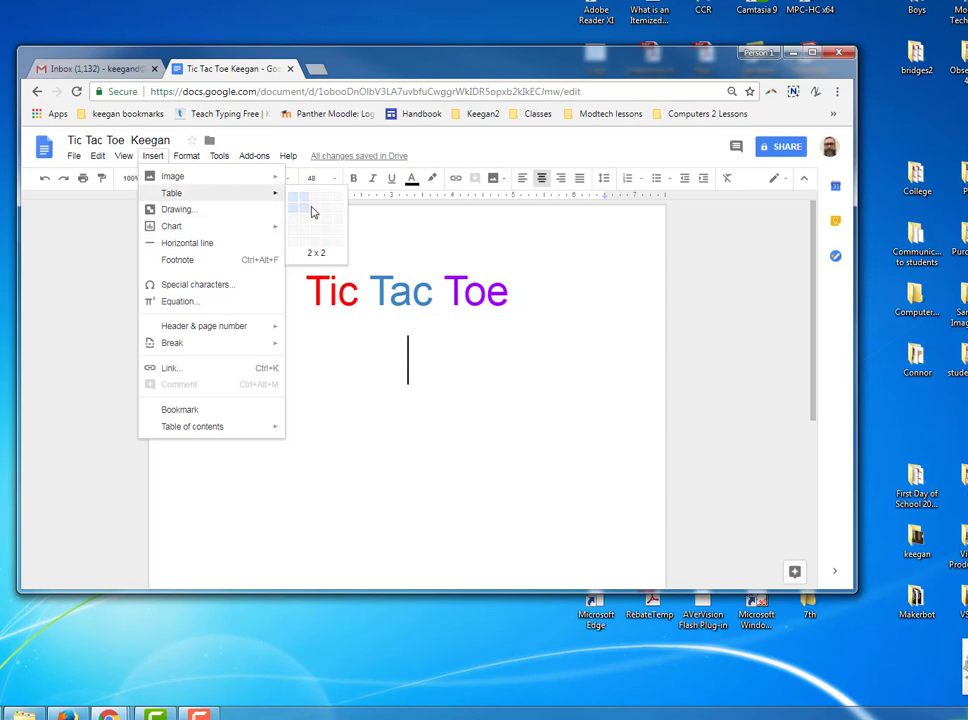
left_click(316, 229)
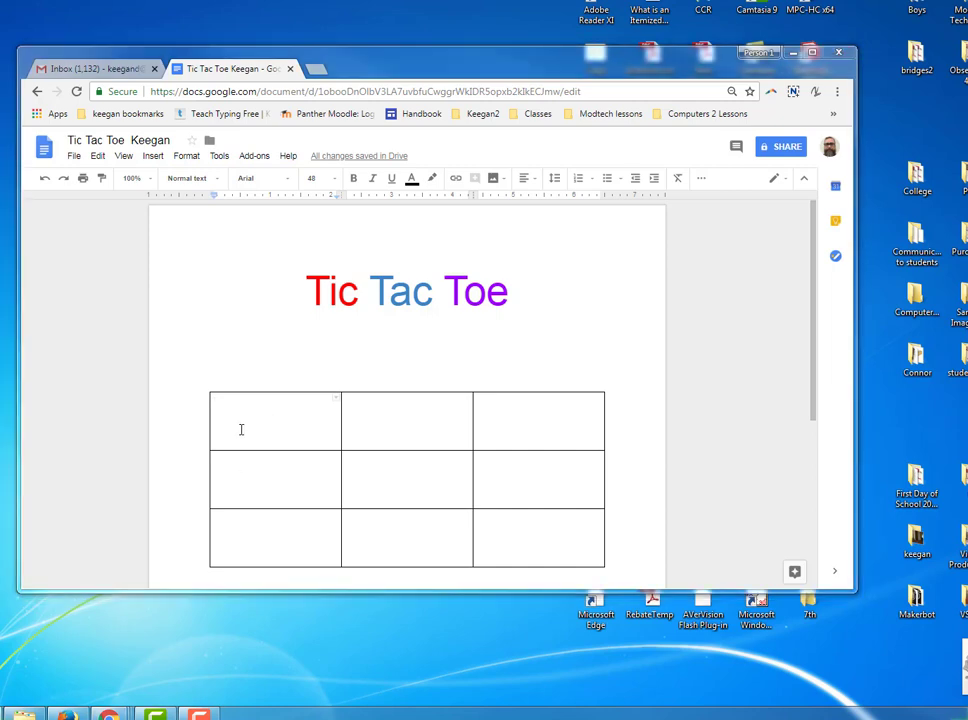
Center the contents of all nine table cells
left_click_drag(241, 429, 497, 536)
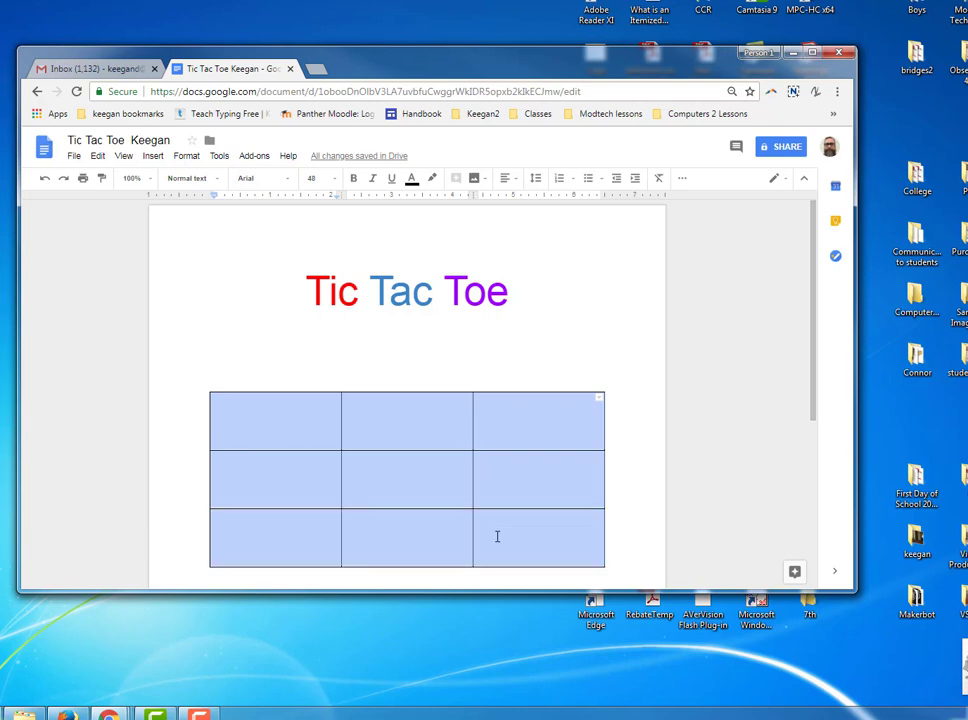
left_click(516, 184)
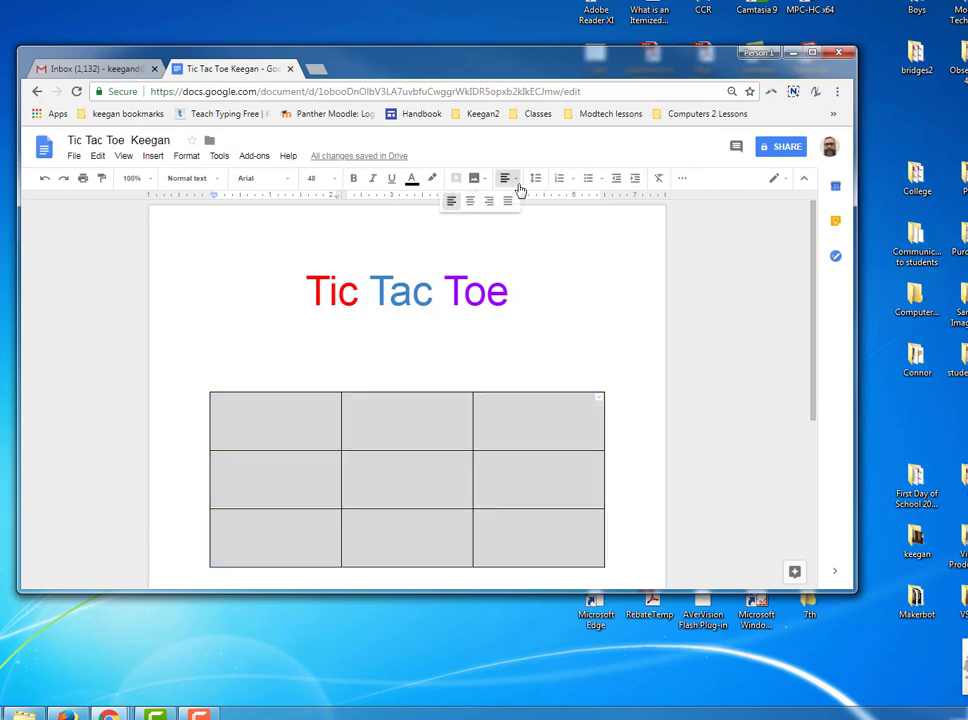
left_click(476, 206)
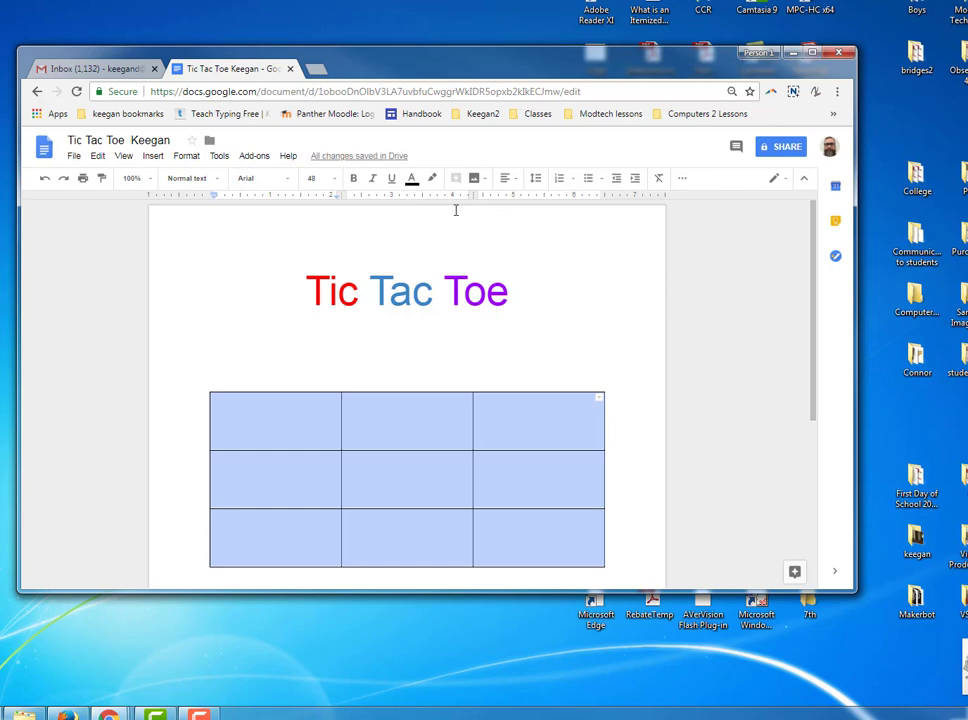
Set the border width of the whole table to 3pt
left_click(681, 180)
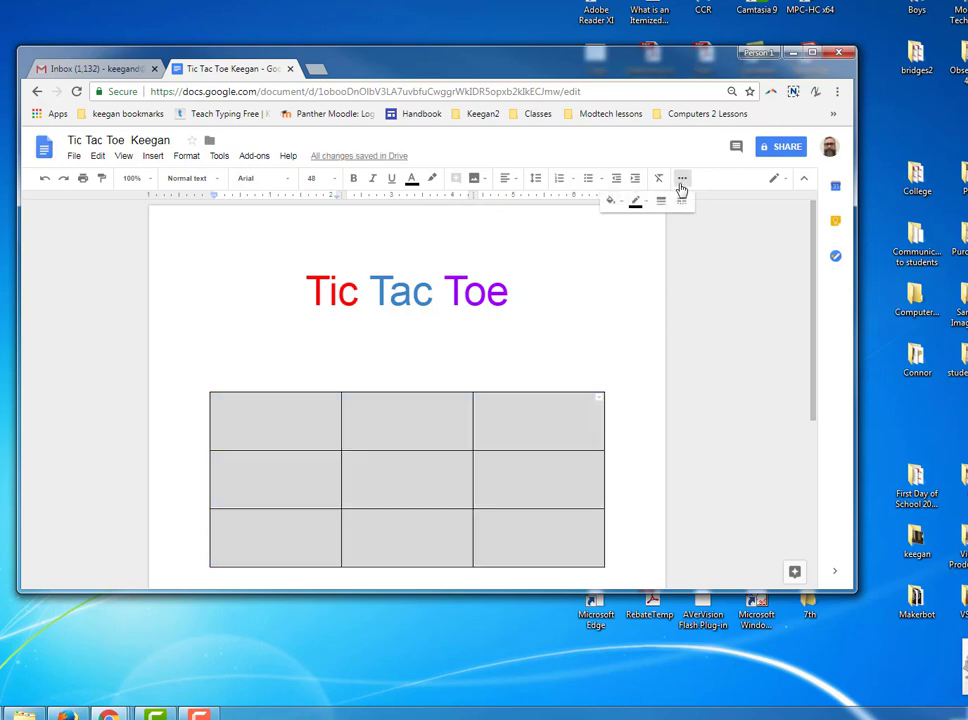
left_click(662, 202)
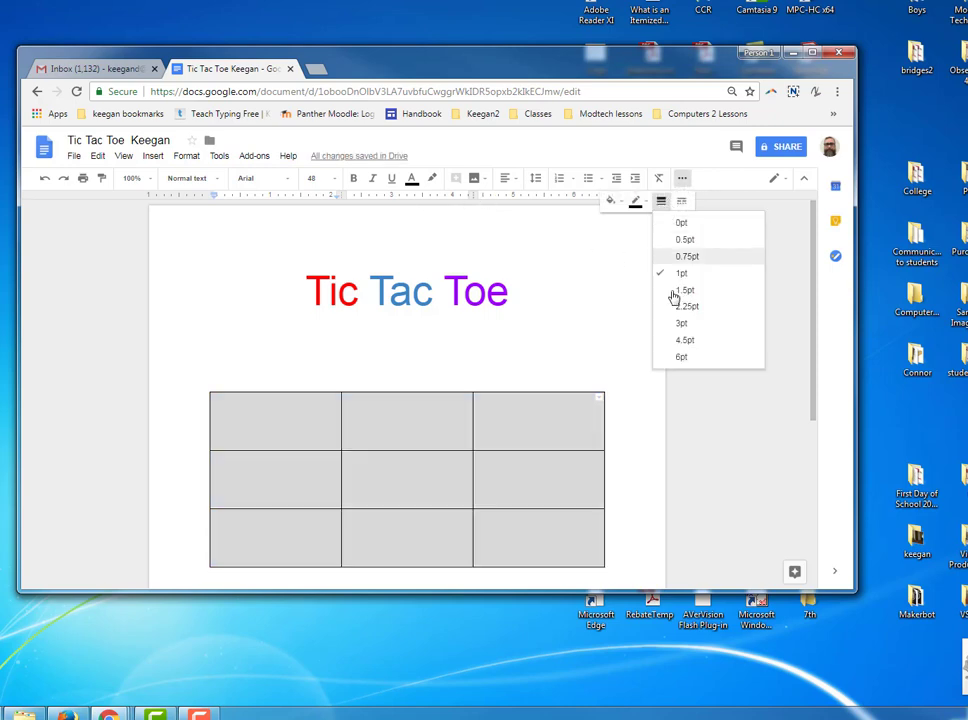
left_click(676, 330)
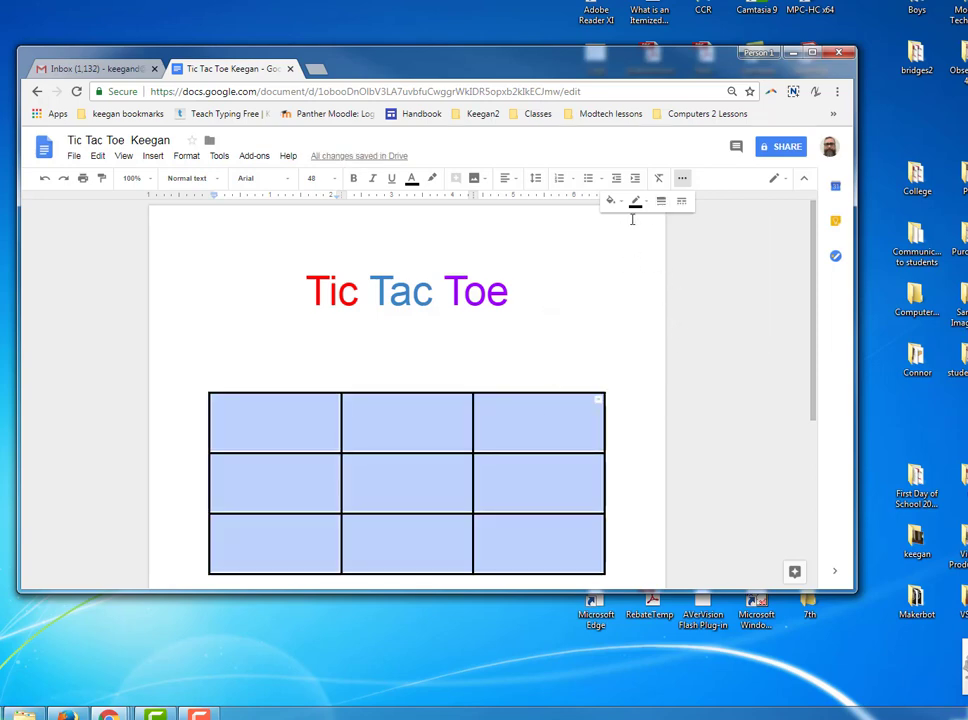
left_click(578, 360)
Enter an x in the table's top-left cell and an o in its center cell
left_click(279, 424)
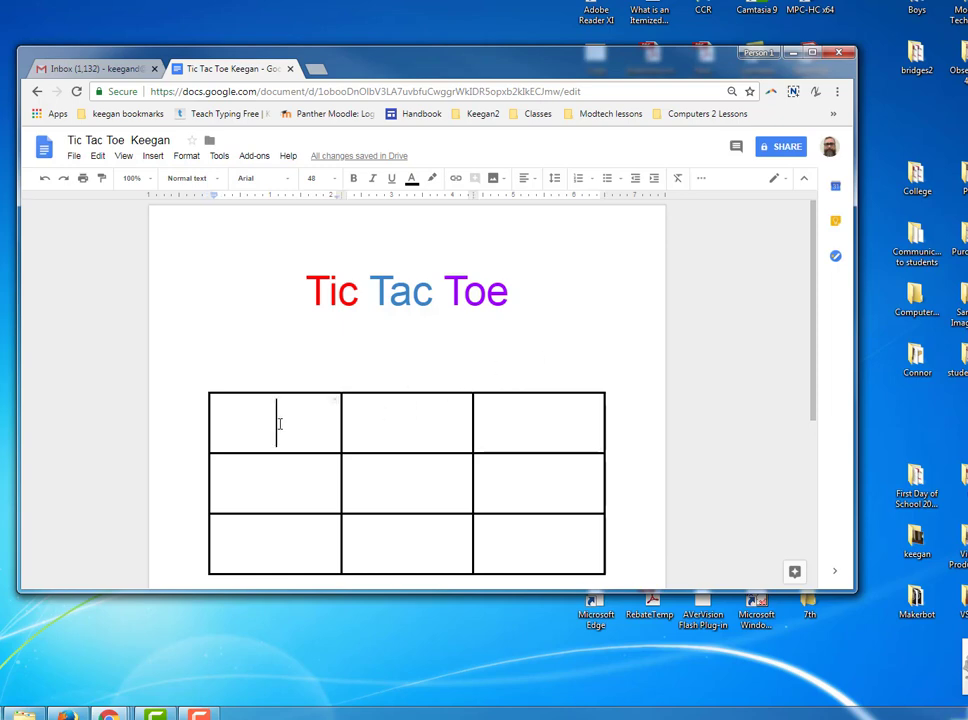
type("X")
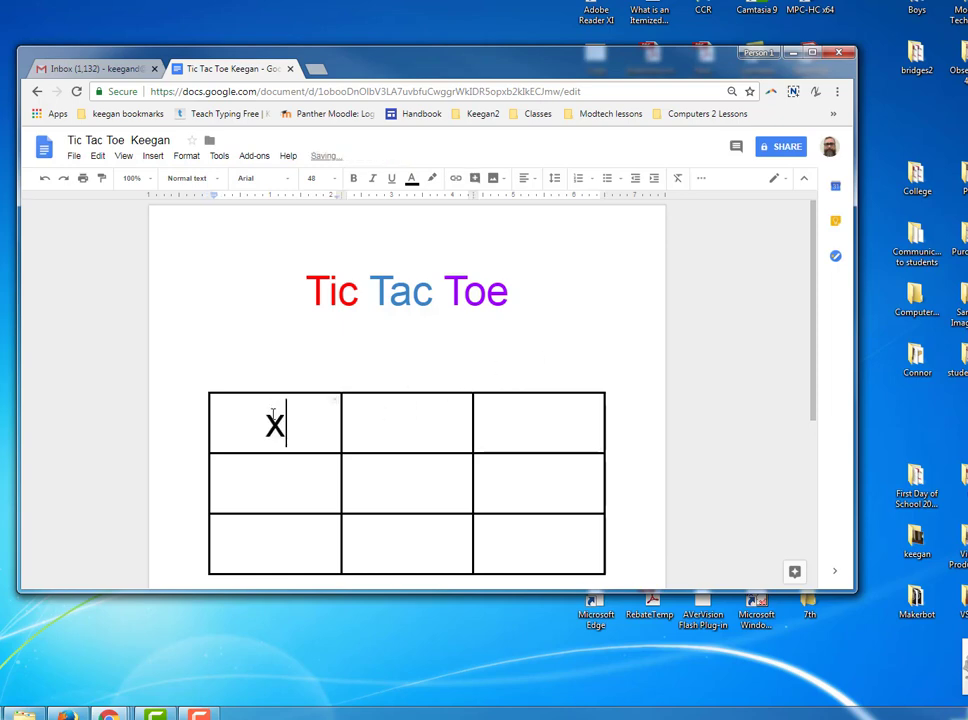
left_click(401, 485)
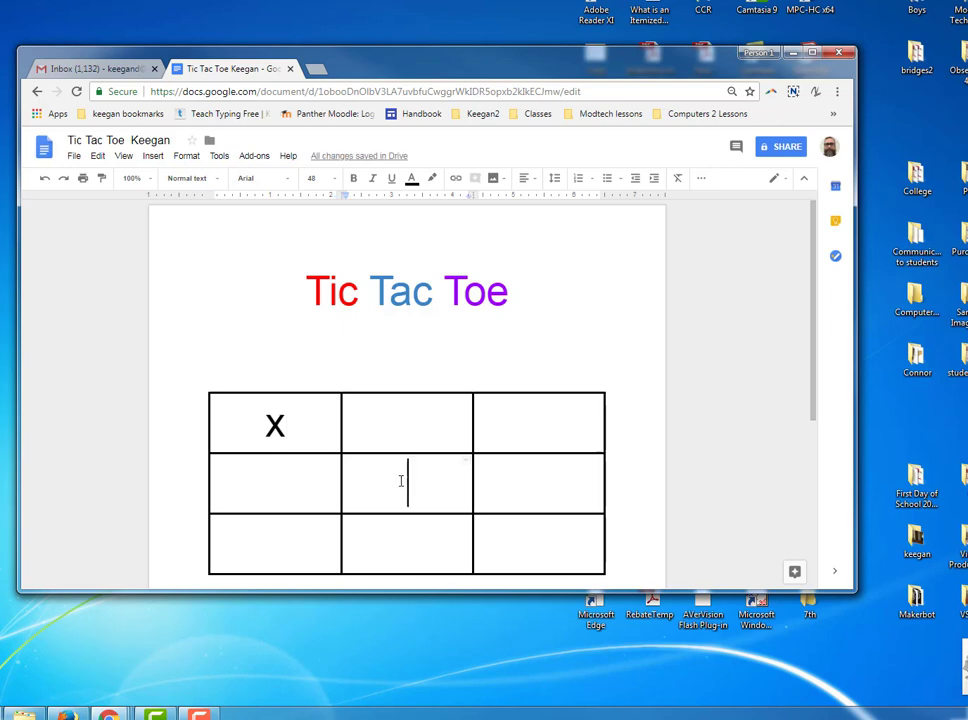
type("O")
Change the text color of the x in the top-left cell to red
double_click(262, 424)
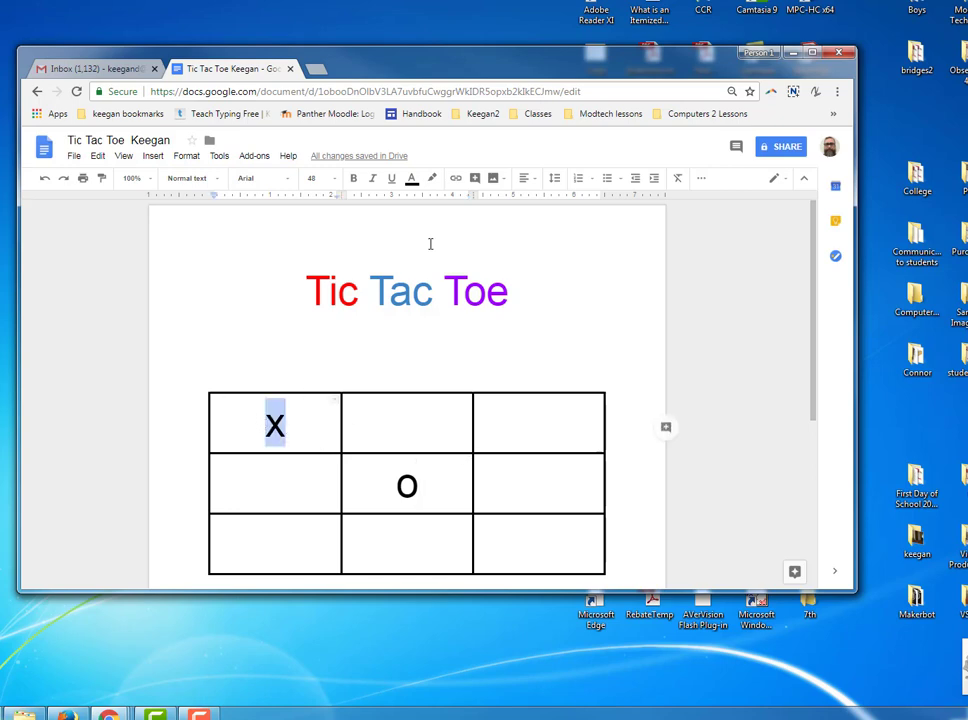
left_click(432, 178)
left_click(411, 178)
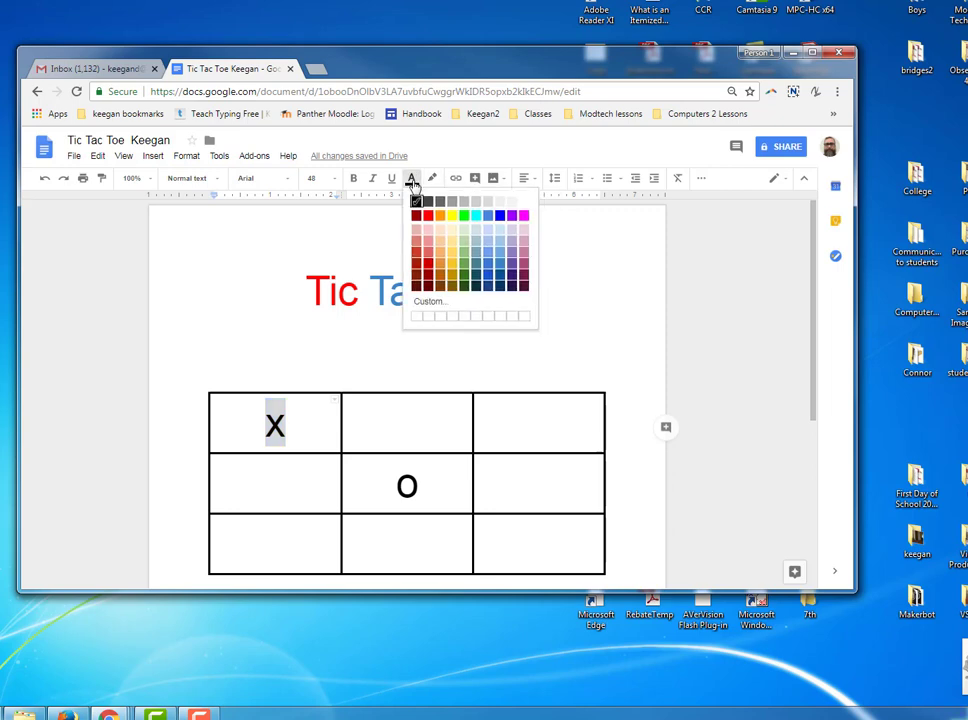
left_click(427, 216)
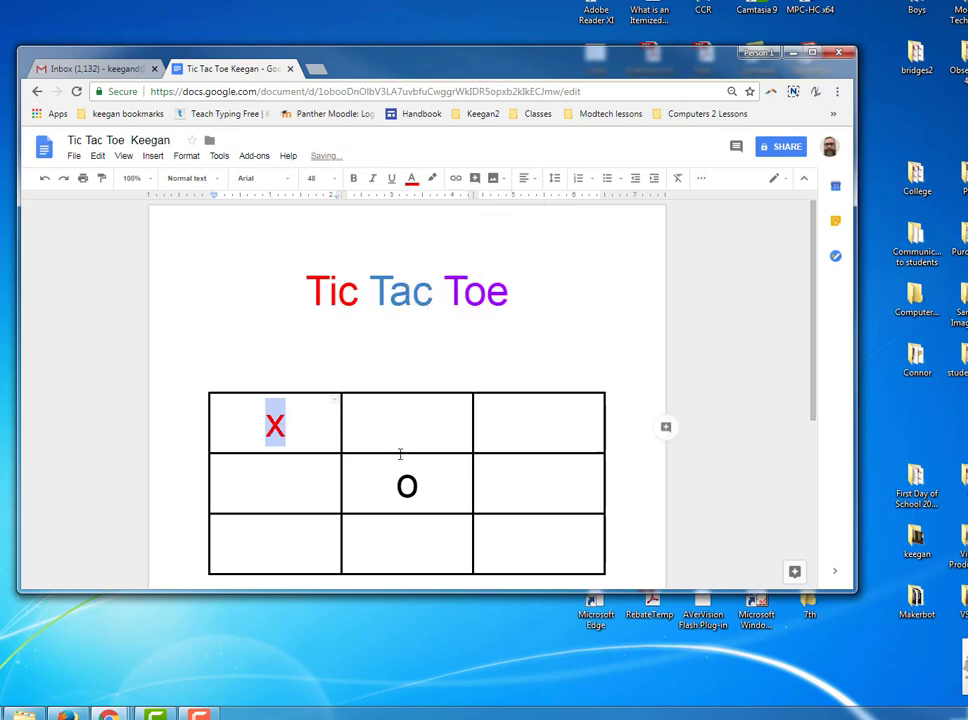
left_click(420, 484)
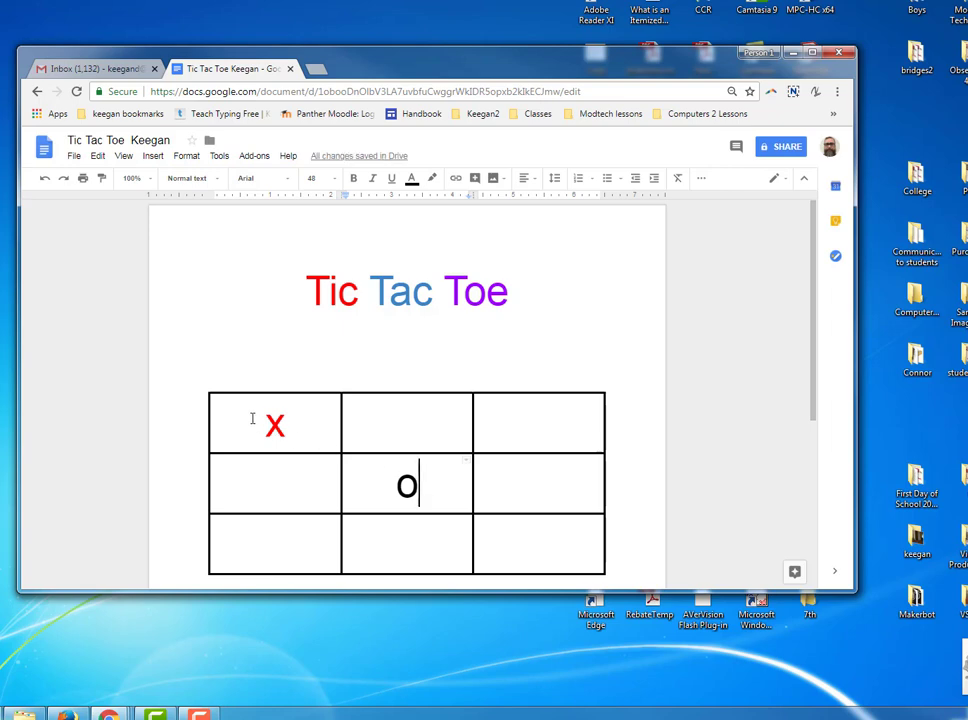
Delete the entire table with its contents and undo the deletion
left_click_drag(257, 424, 591, 537)
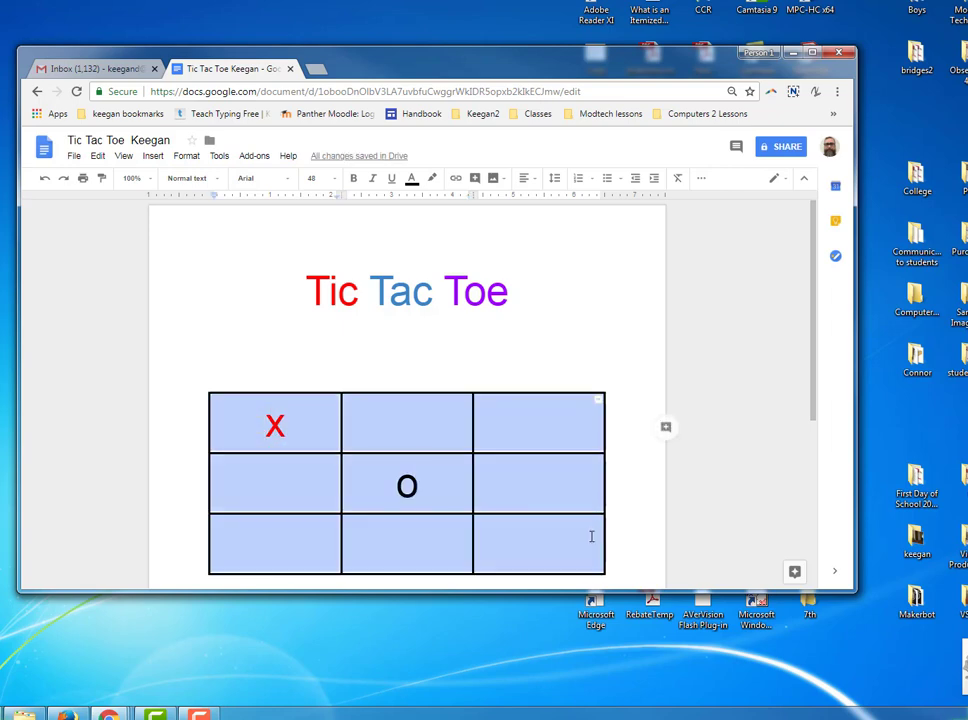
right_click(398, 416)
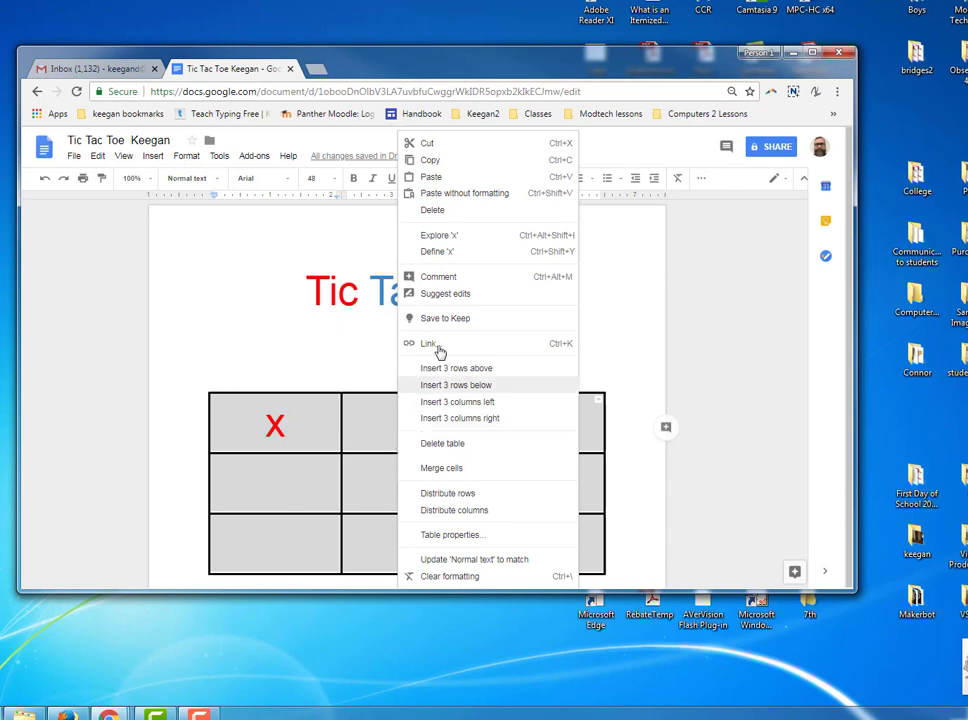
left_click(437, 210)
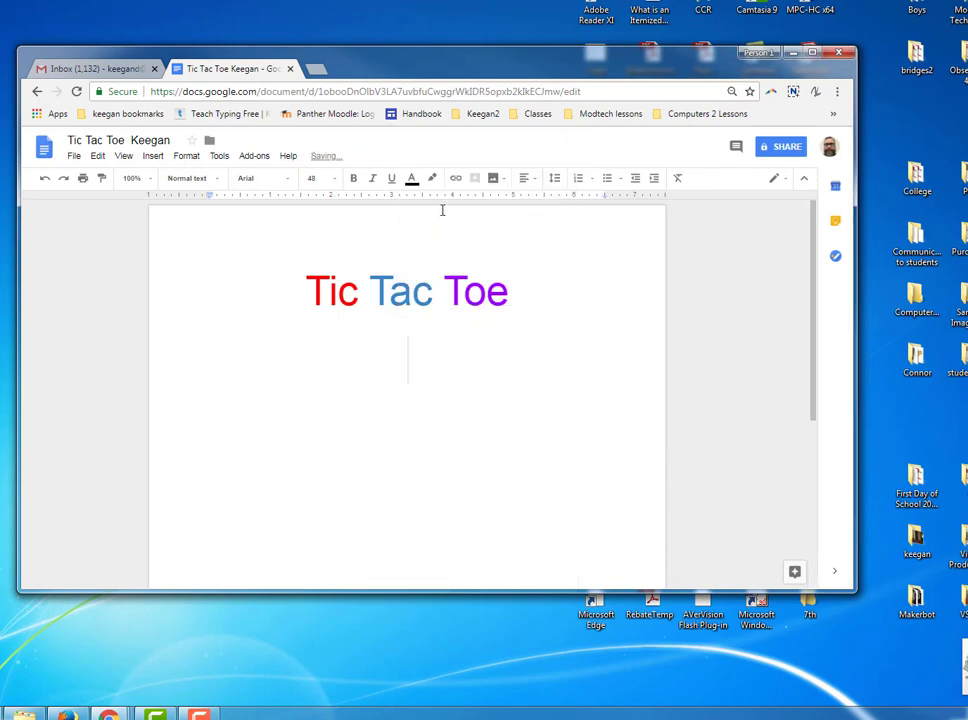
key("ctrl+z")
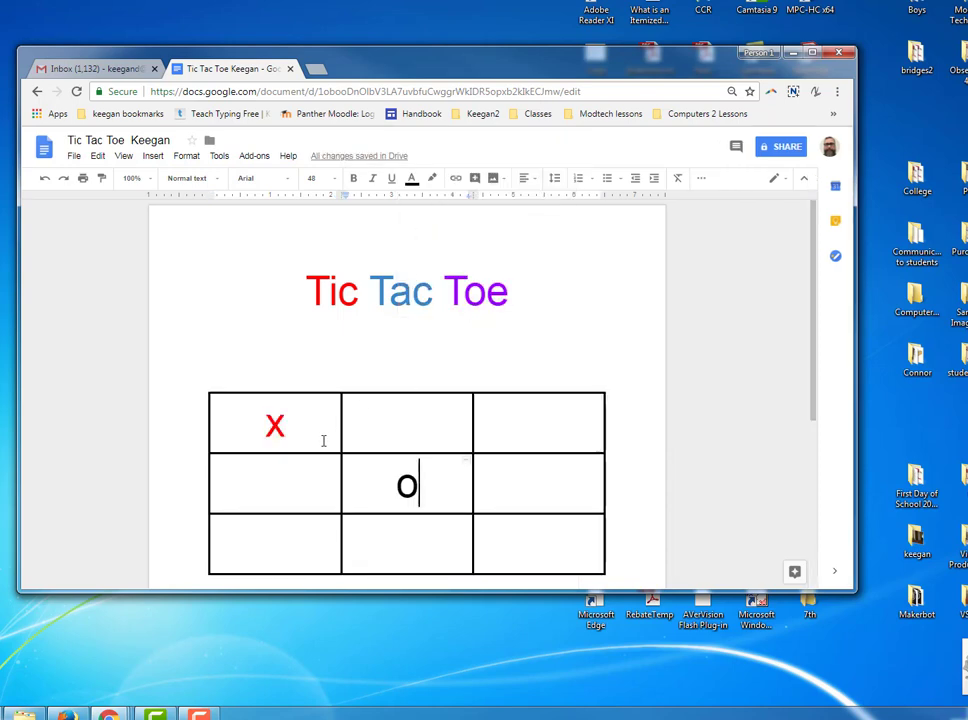
left_click_drag(216, 426, 499, 370)
left_click(499, 370)
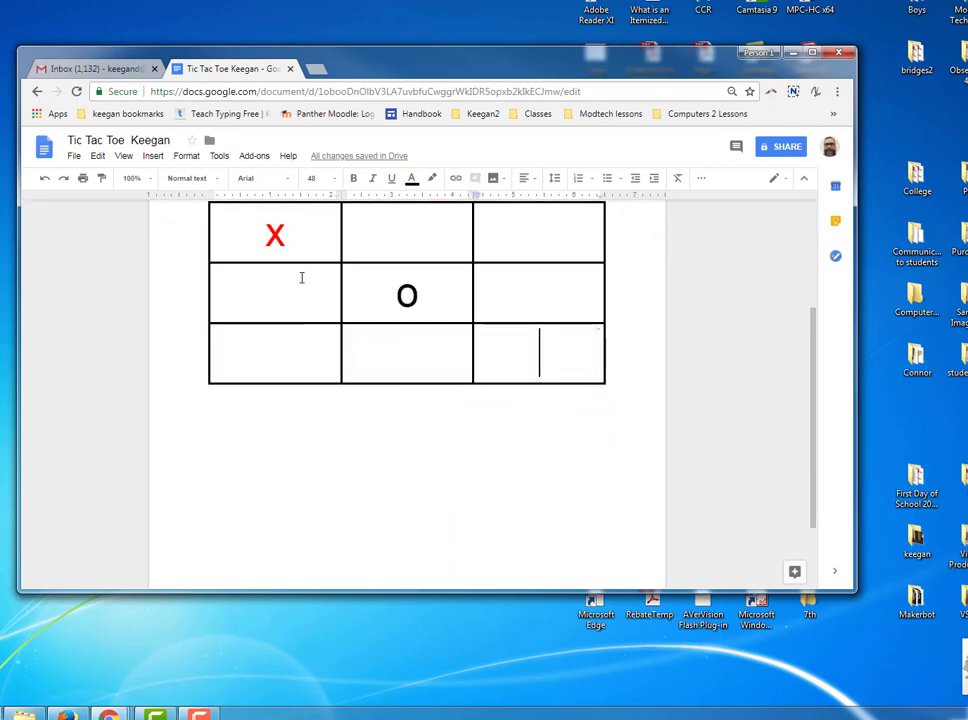
left_click_drag(250, 225, 566, 352)
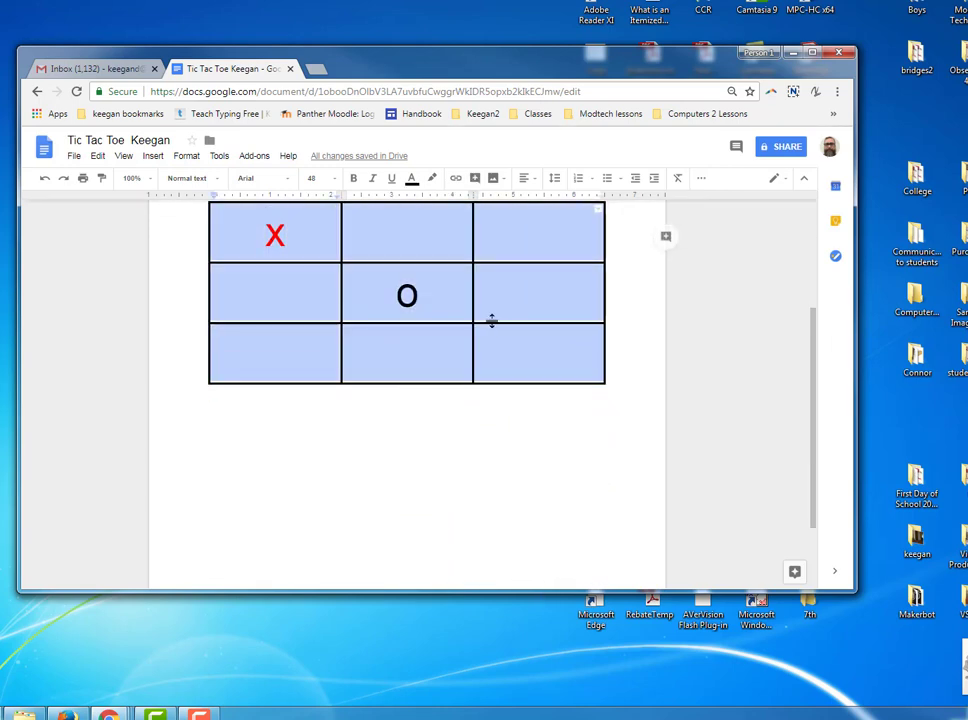
scroll(491, 320, "up", 3)
left_click(311, 374)
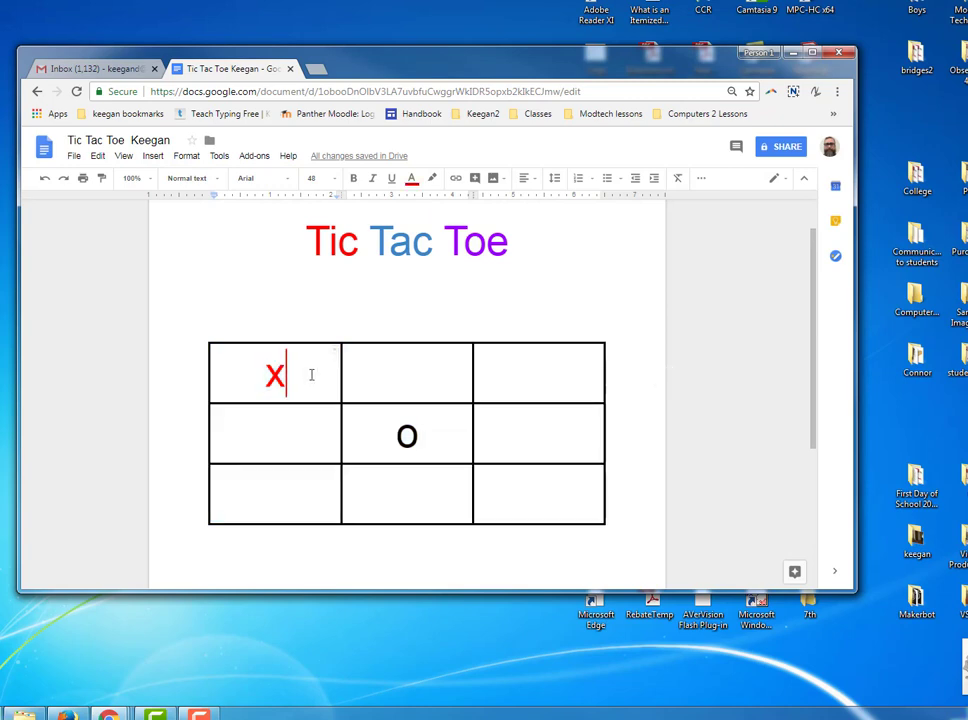
Clear the x from the top-left cell and the o from the center cell
left_click_drag(309, 372, 244, 372)
left_click_drag(482, 444, 376, 437)
key("BackSpace")
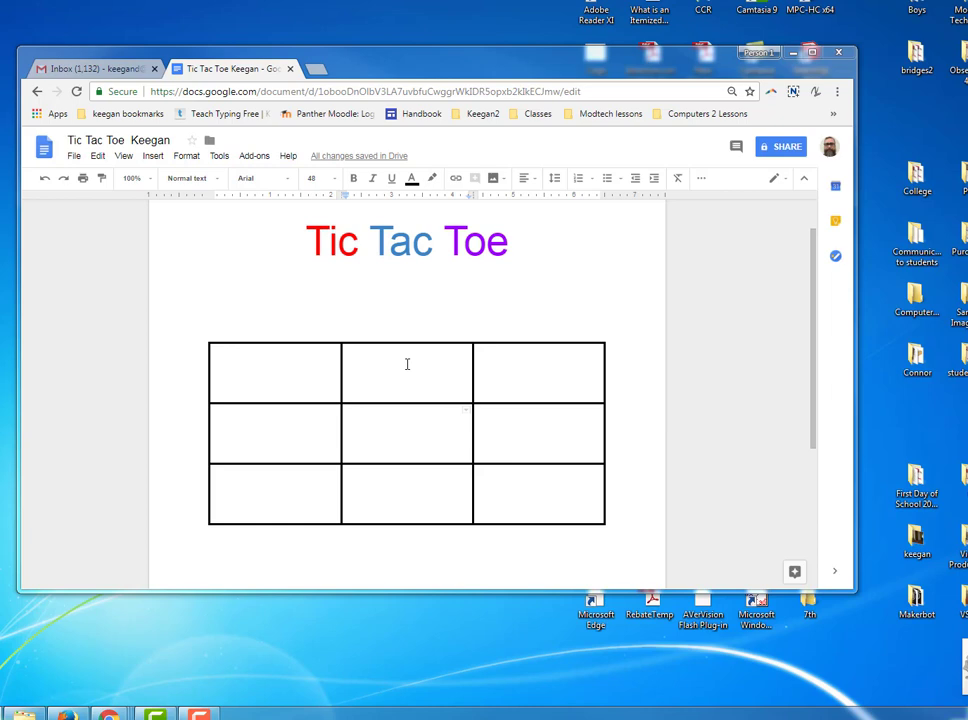
Try to move the table's top border up toward the heading, and undo the change
left_click(399, 310)
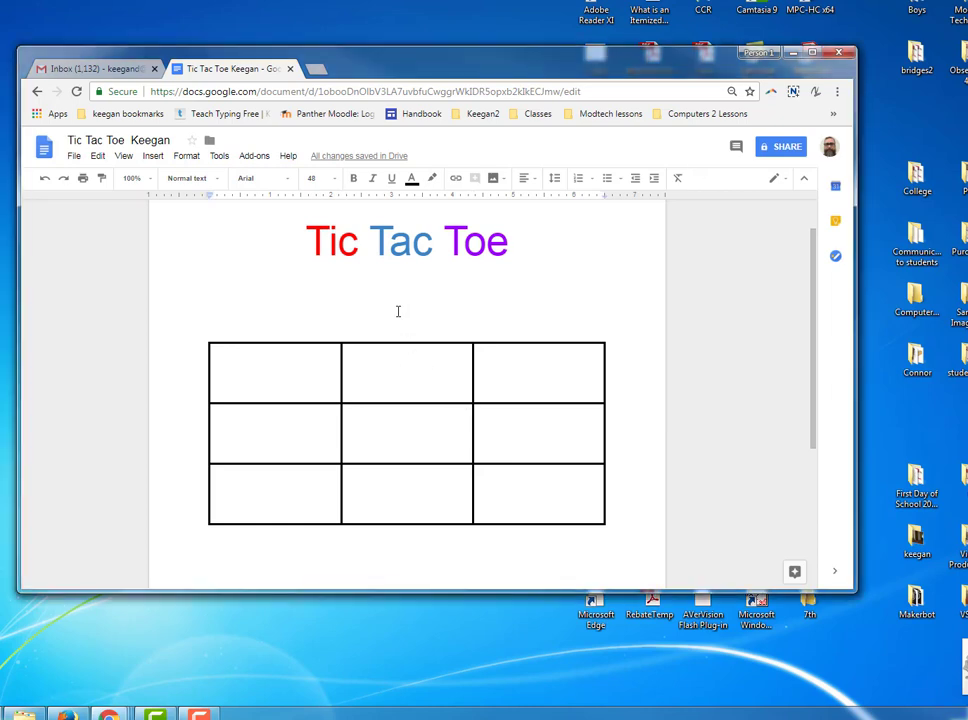
left_click_drag(304, 302, 520, 327)
left_click(363, 307)
left_click(253, 384)
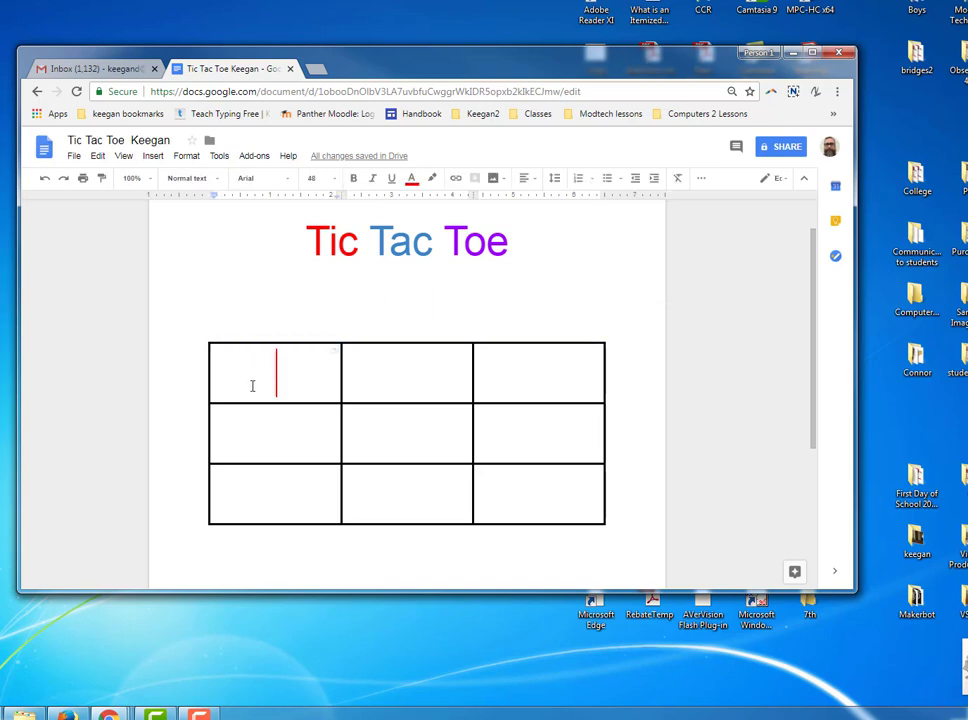
left_click_drag(268, 371, 581, 493)
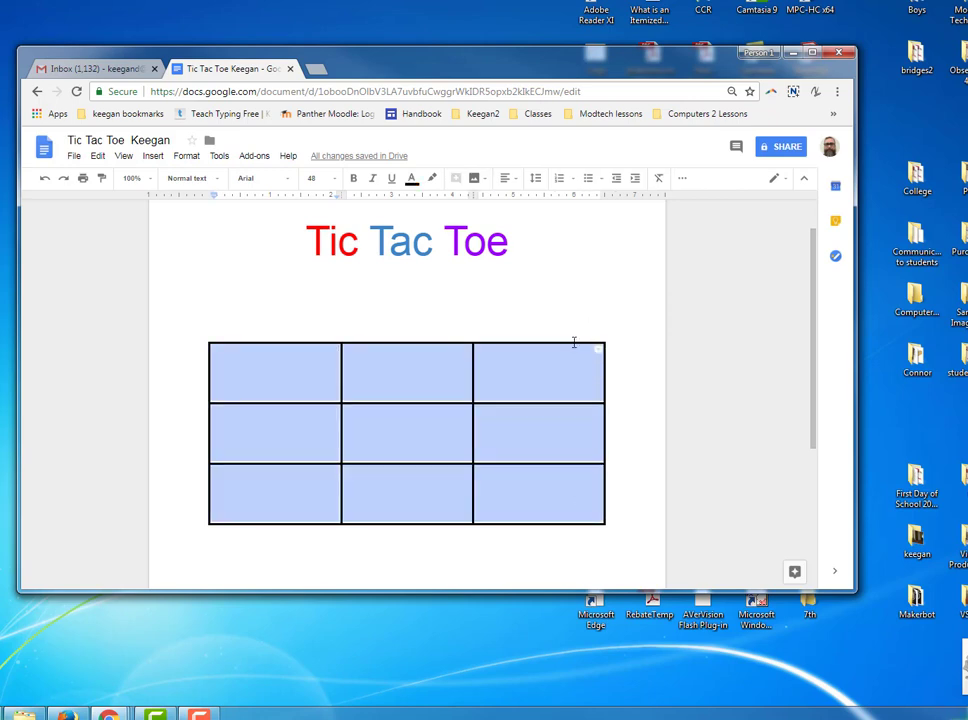
left_click_drag(560, 343, 550, 283)
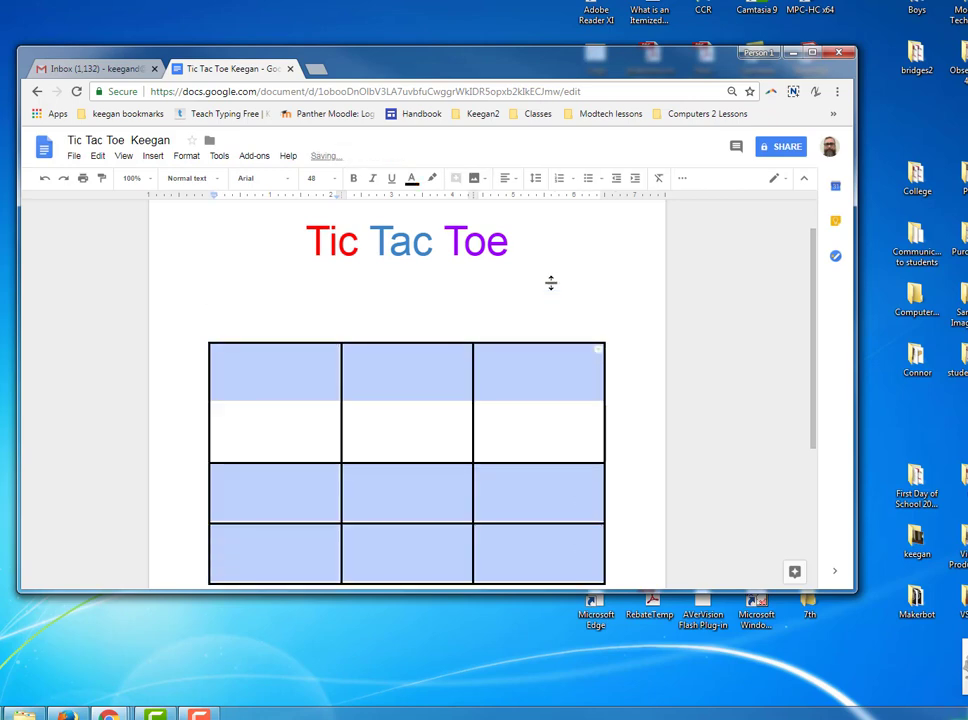
left_click(44, 179)
Delete the blank lines between the heading and the table so the board sits directly under the heading
left_click(320, 295)
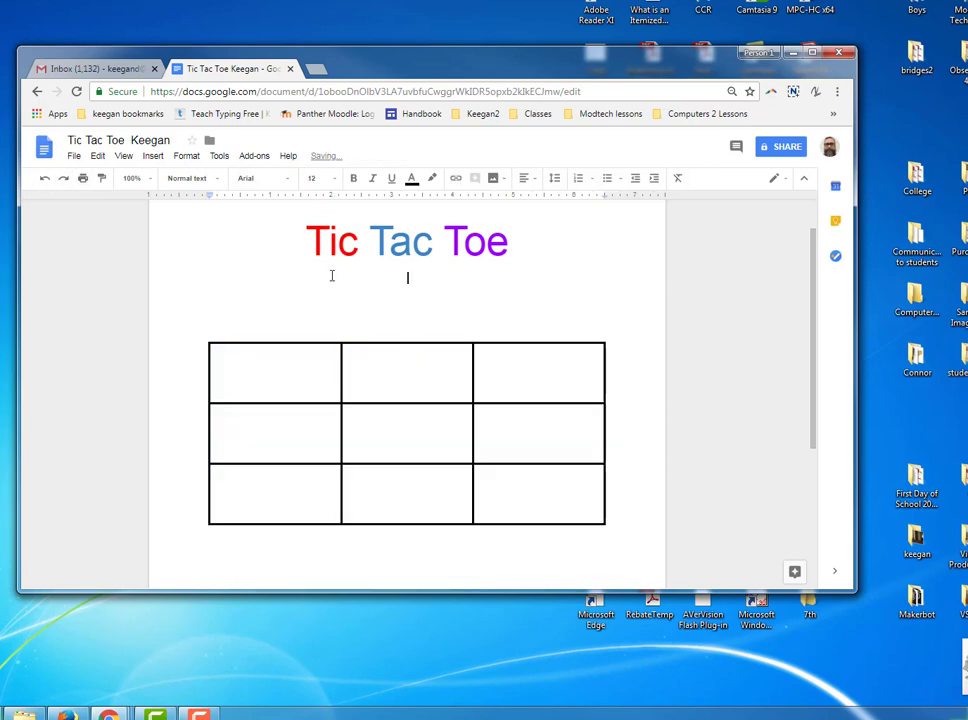
key("Delete")
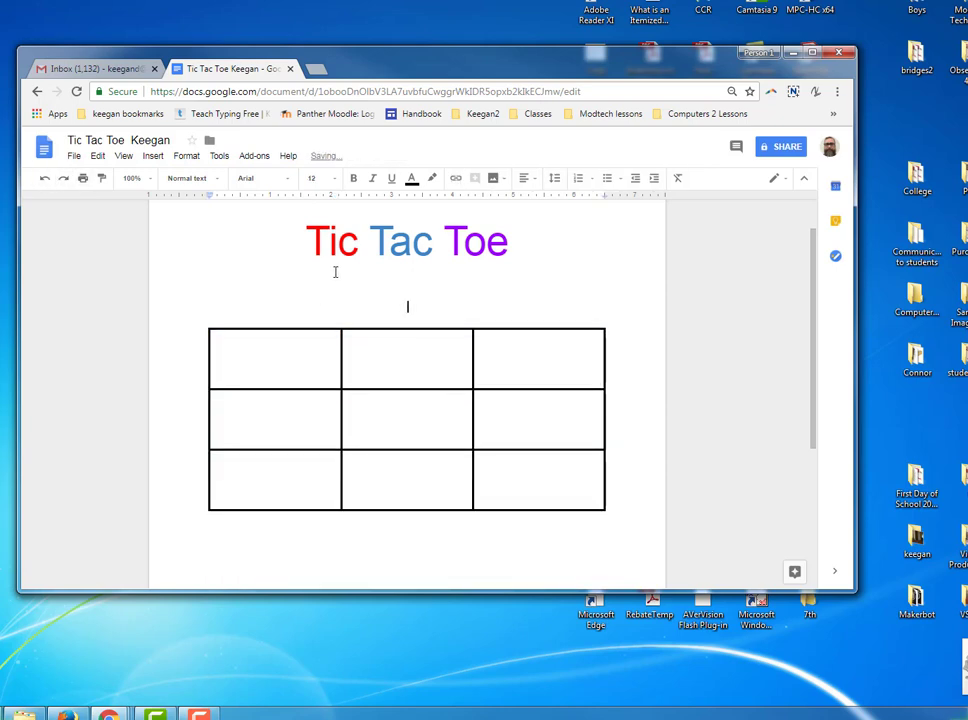
left_click(380, 266)
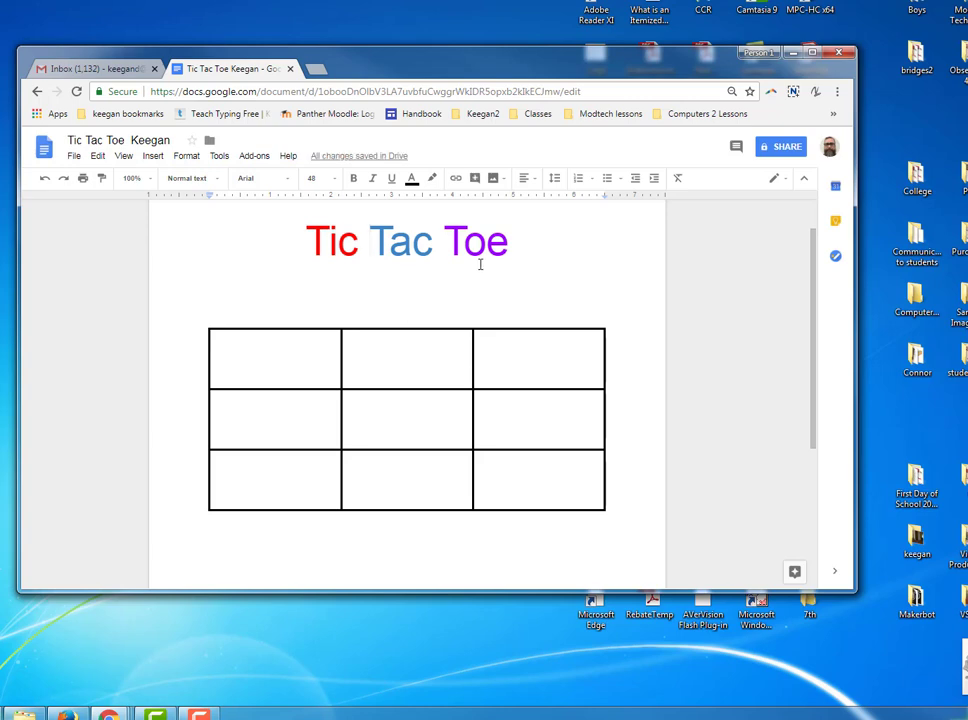
left_click(530, 251)
key("Delete")
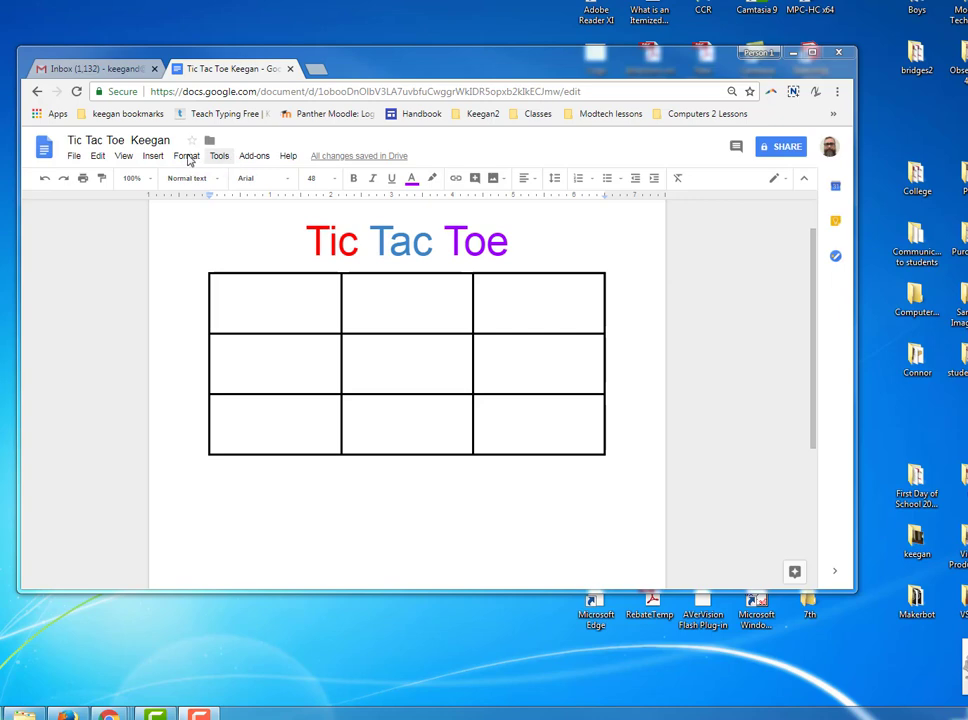
Add a new line below the table and set its font size to 12
left_click(156, 158)
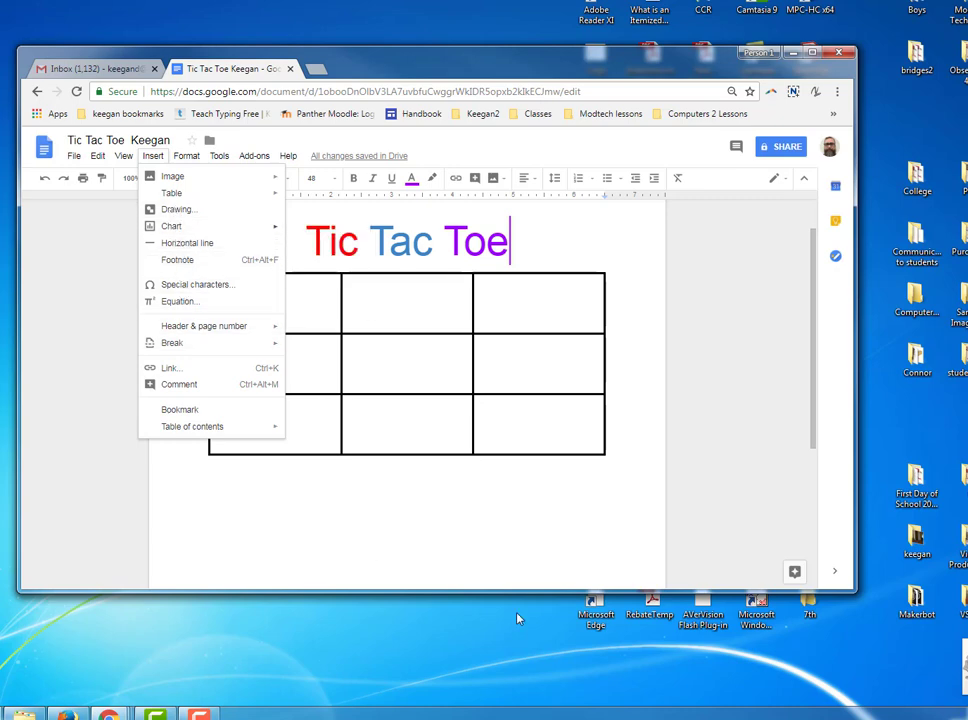
left_click(389, 480)
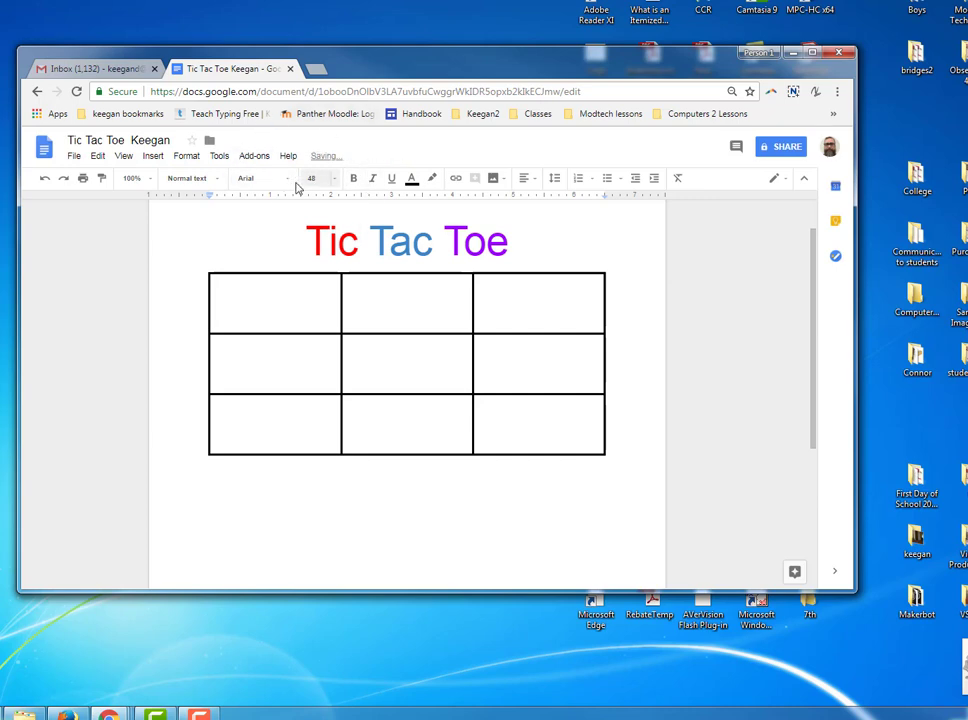
left_click(335, 179)
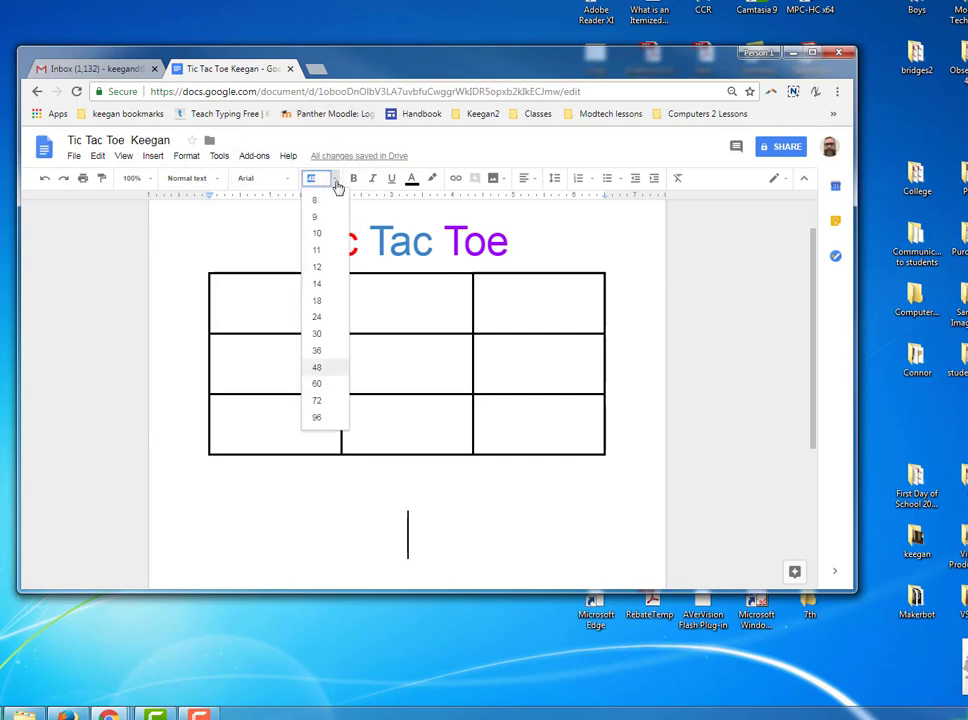
left_click(323, 275)
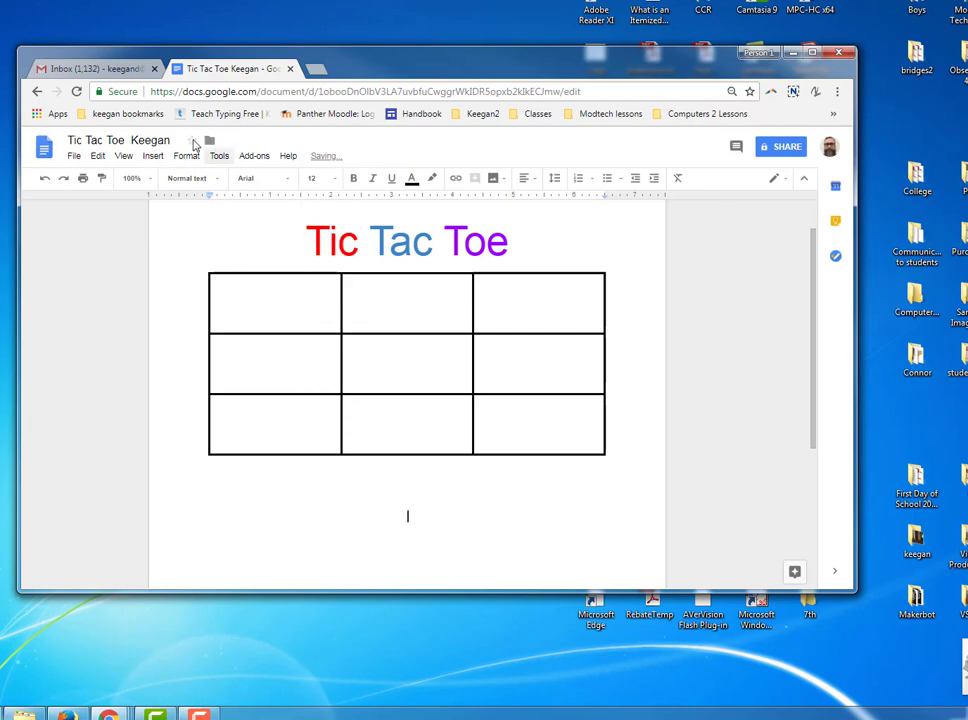
Insert a 2 x 1 table on the new line below the Tic Tac Toe board
left_click(153, 158)
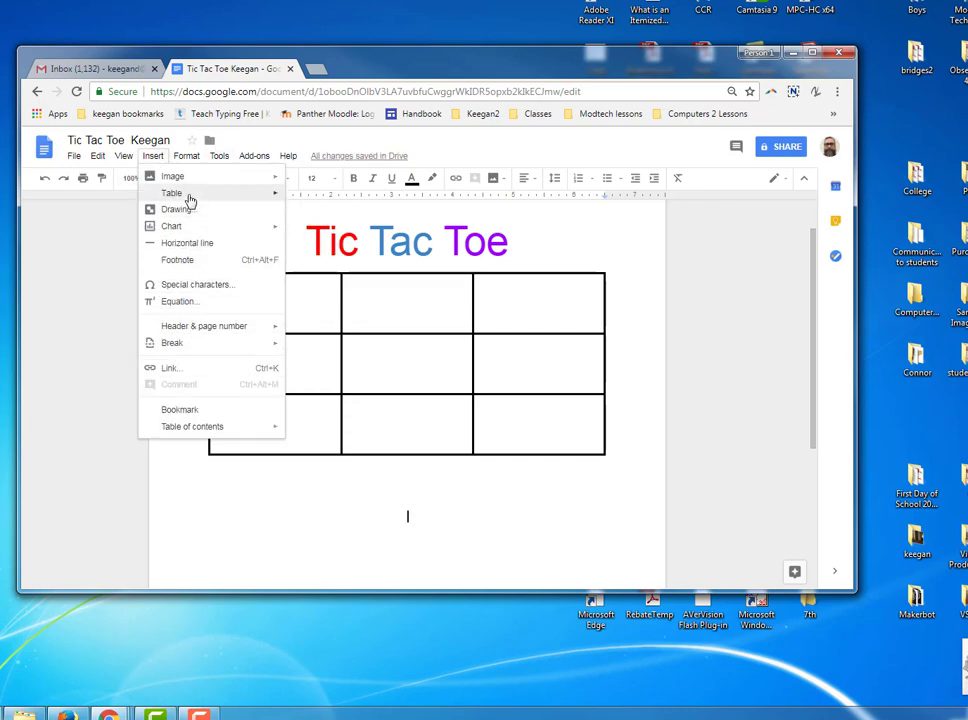
mouse_move(260, 200)
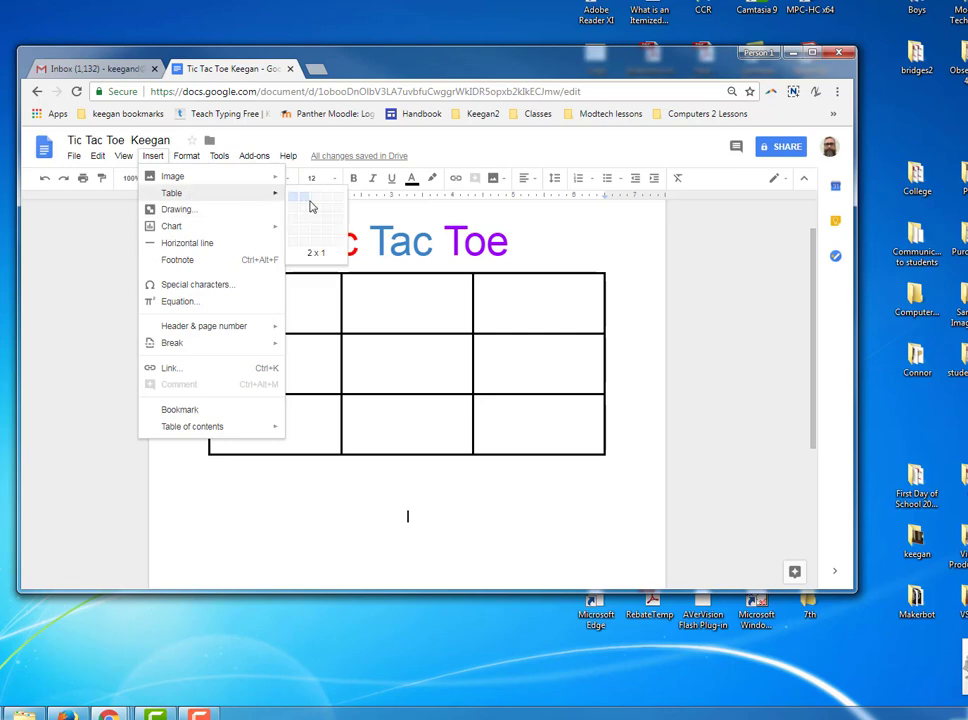
left_click(310, 206)
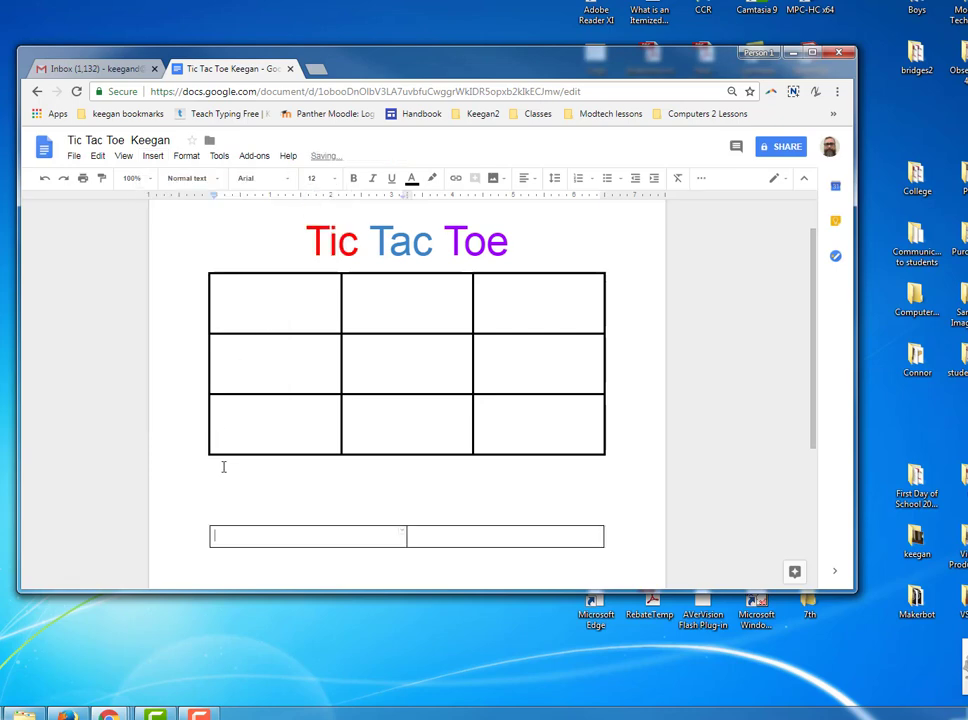
Set the text color to red in the left cell and light green in the right cell of the 2 x 1 table
double_click(227, 539)
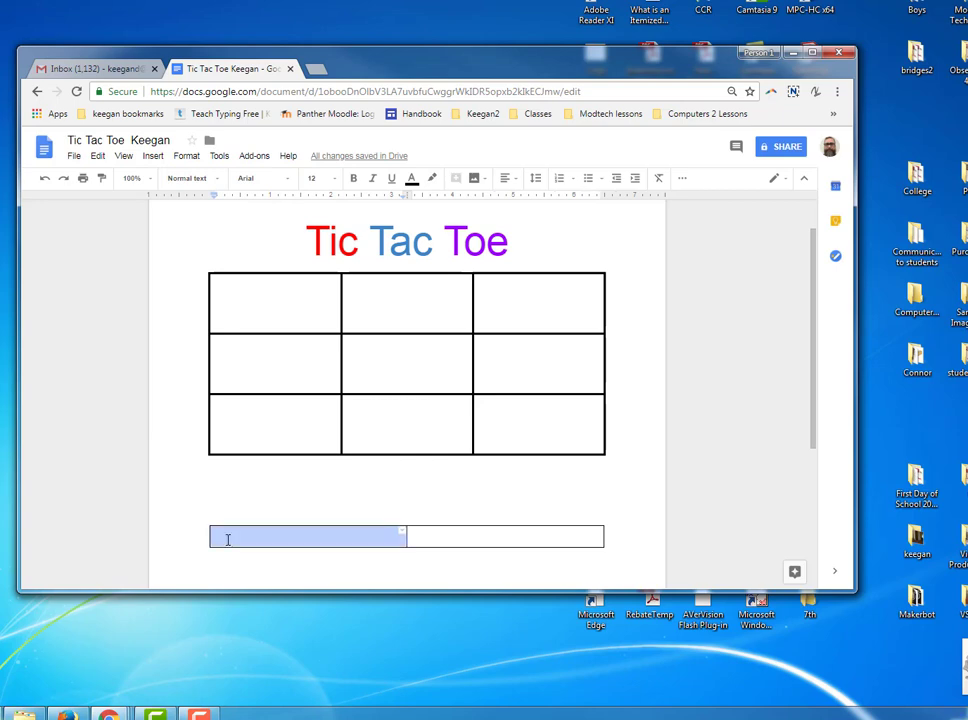
left_click(411, 179)
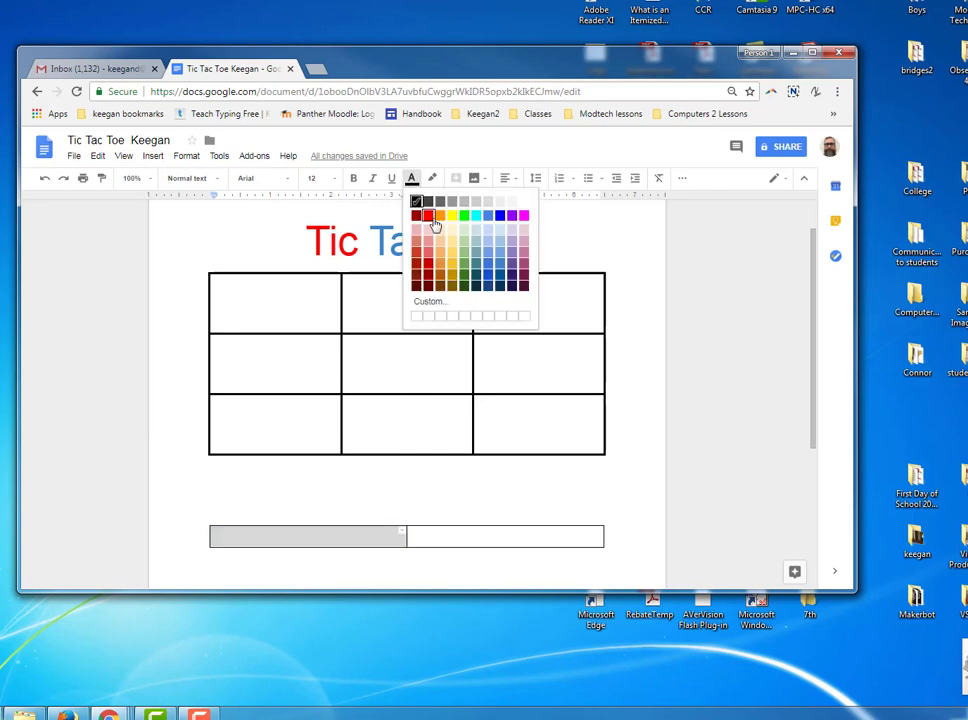
left_click(428, 218)
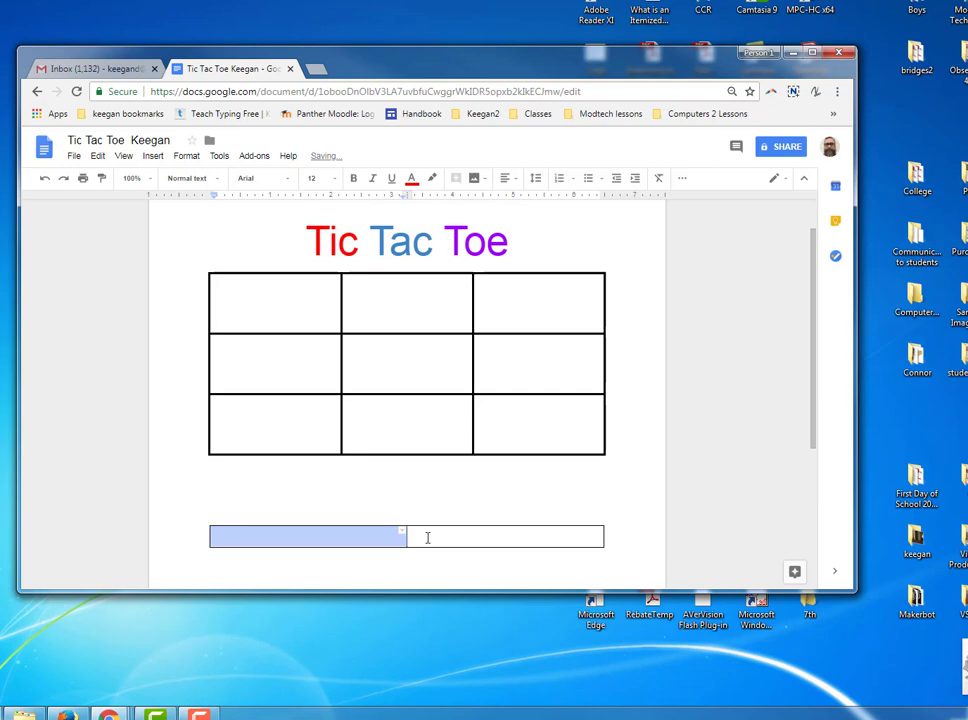
left_click(428, 538)
left_click(420, 183)
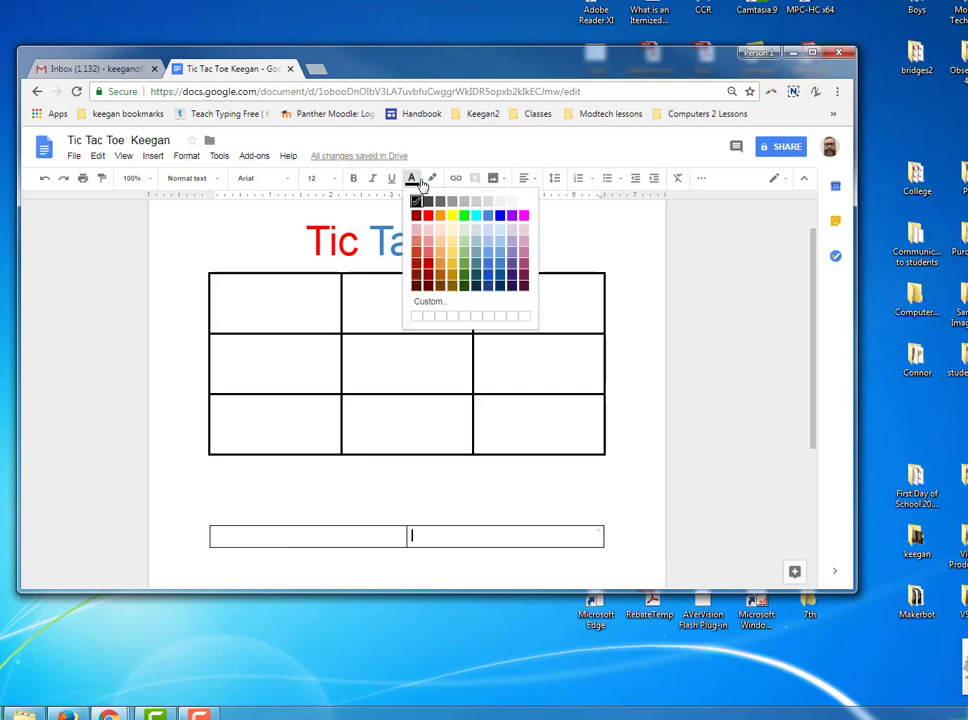
left_click(464, 244)
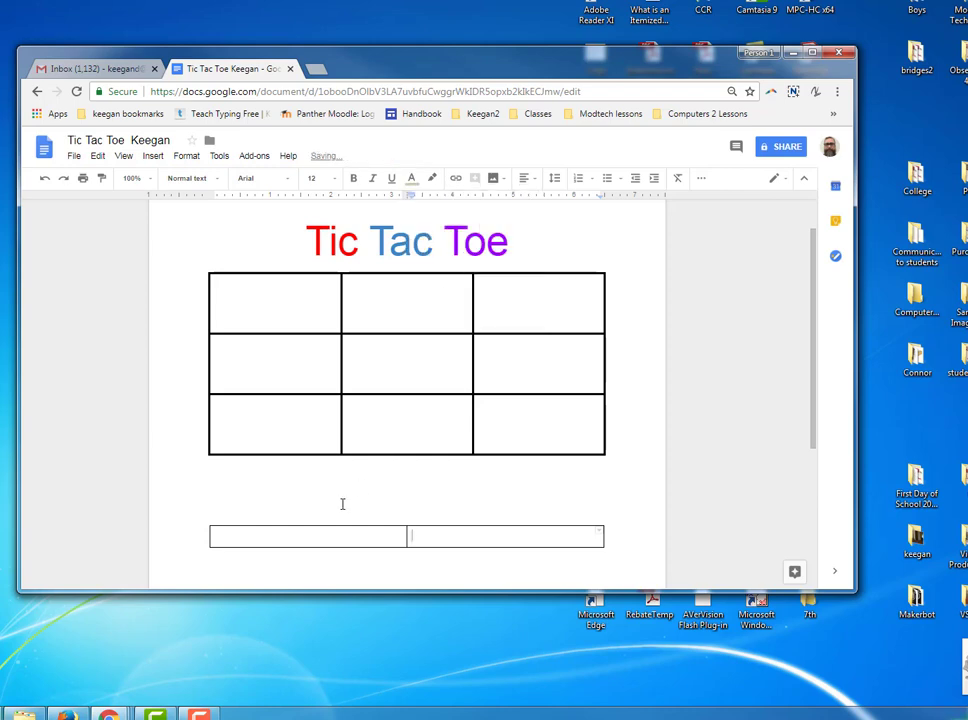
Enter "Hi" followed by a player's first name in each cell of the 2 x 1 table
left_click(263, 532)
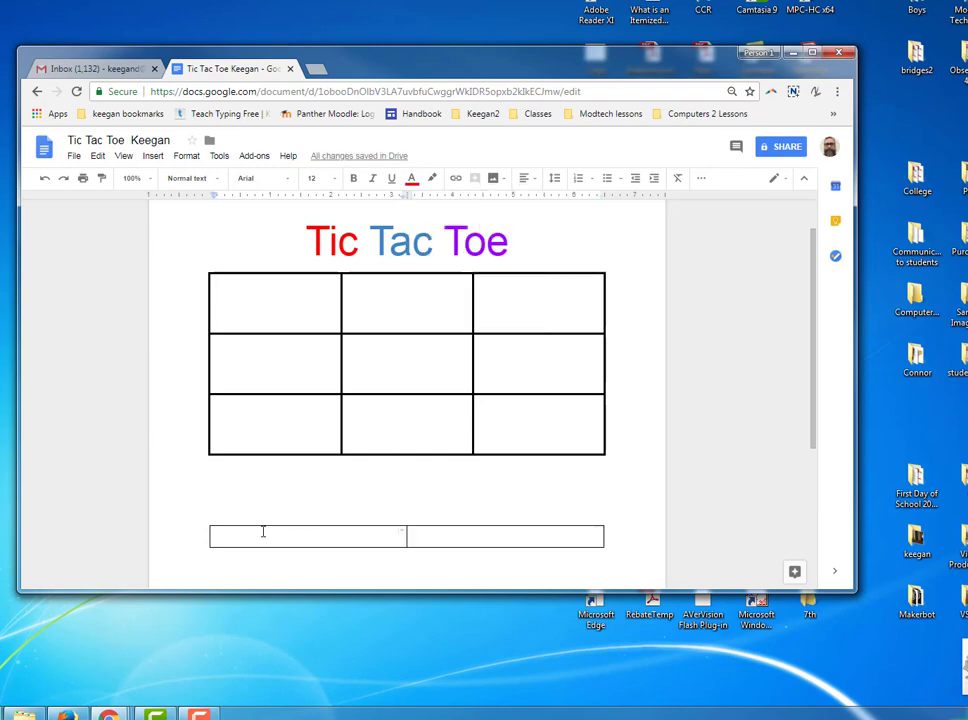
type("Hi ")
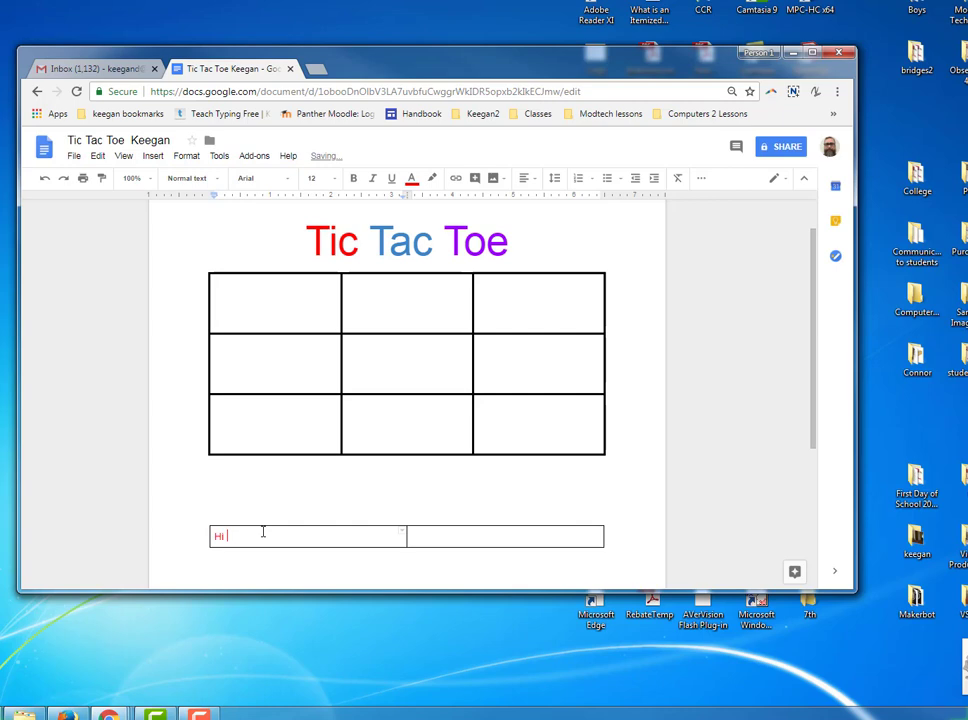
type("Jane ")
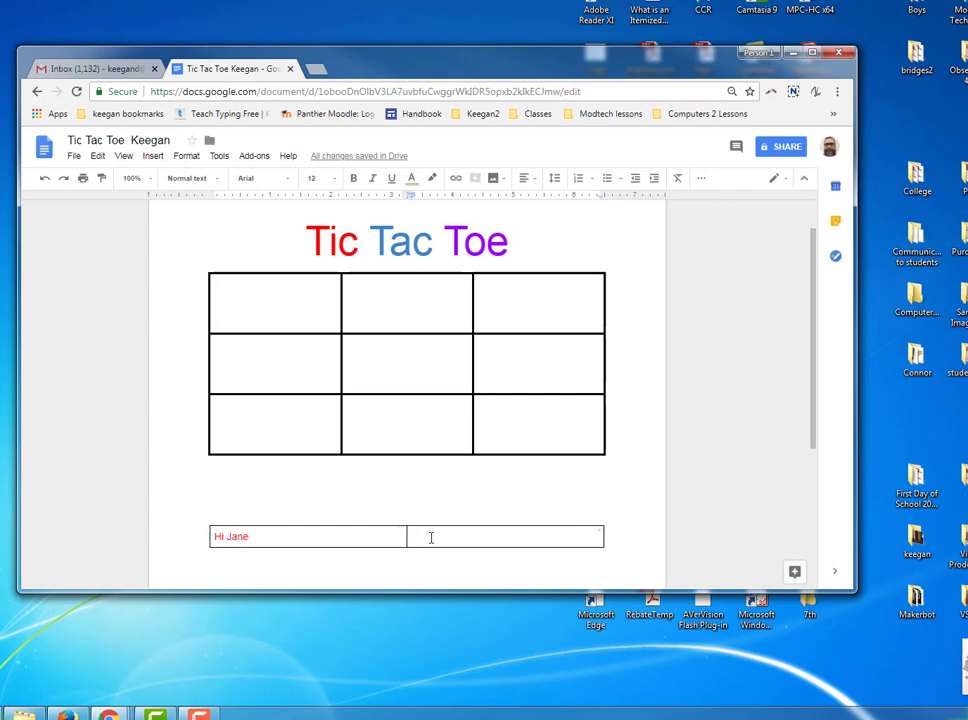
type("Hi")
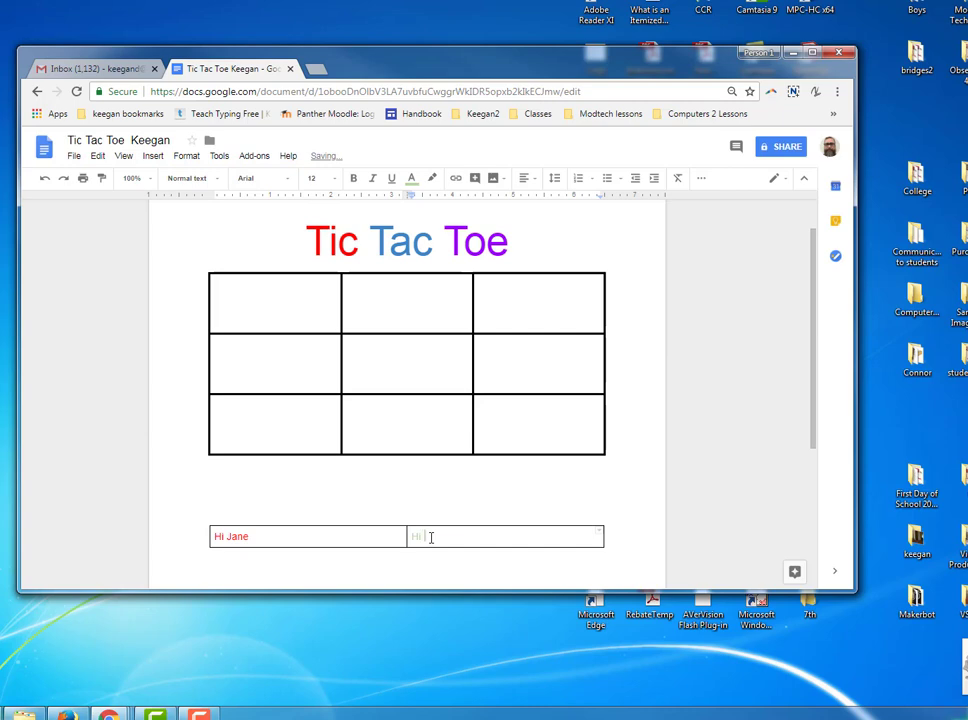
type(" Ca")
double_click(484, 508)
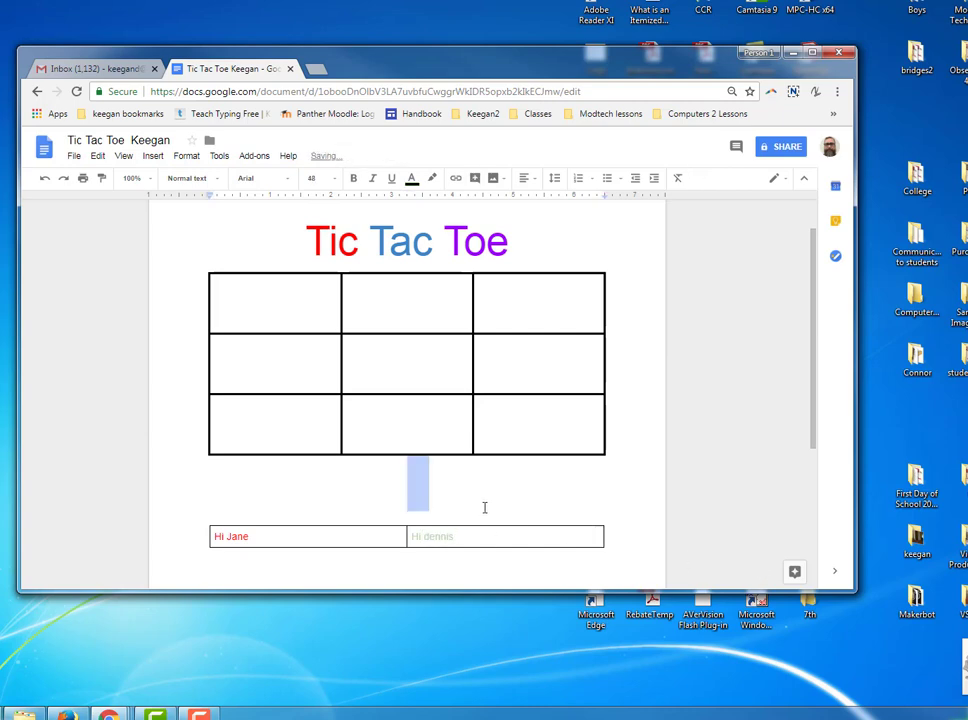
left_click(451, 484)
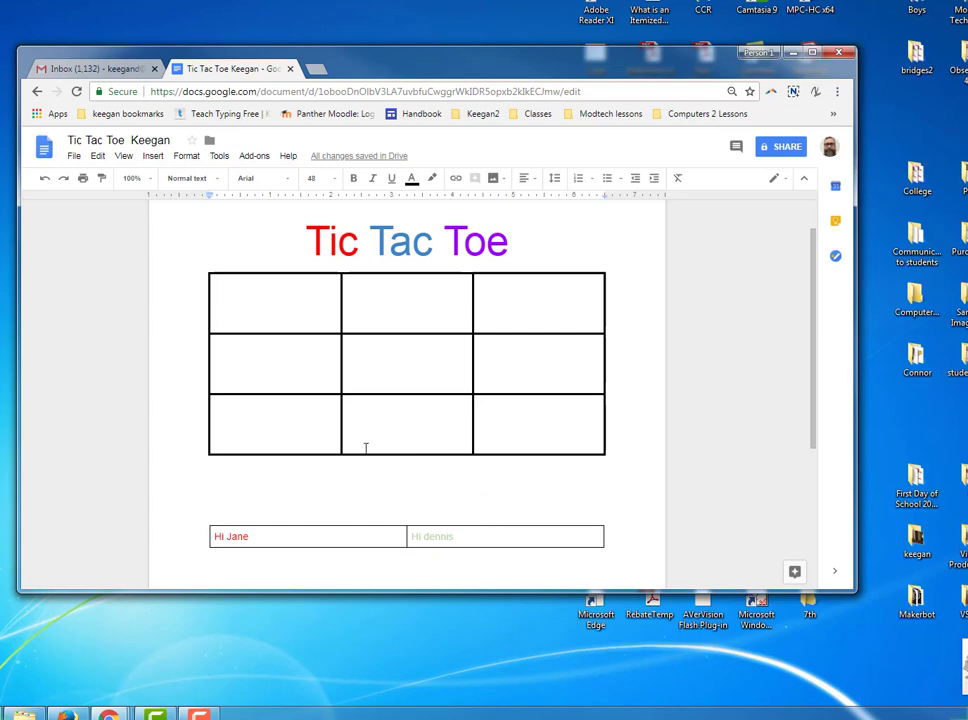
Turn on link sharing so that anyone with the link can edit, and finish the sharing settings without inviting anyone
left_click(785, 148)
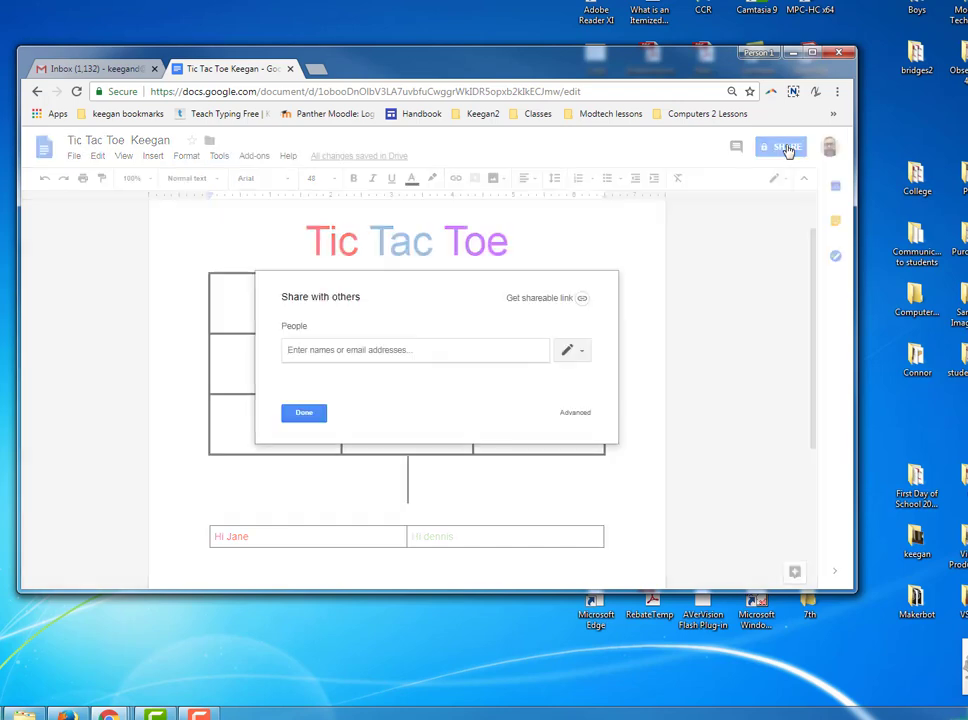
left_click(576, 414)
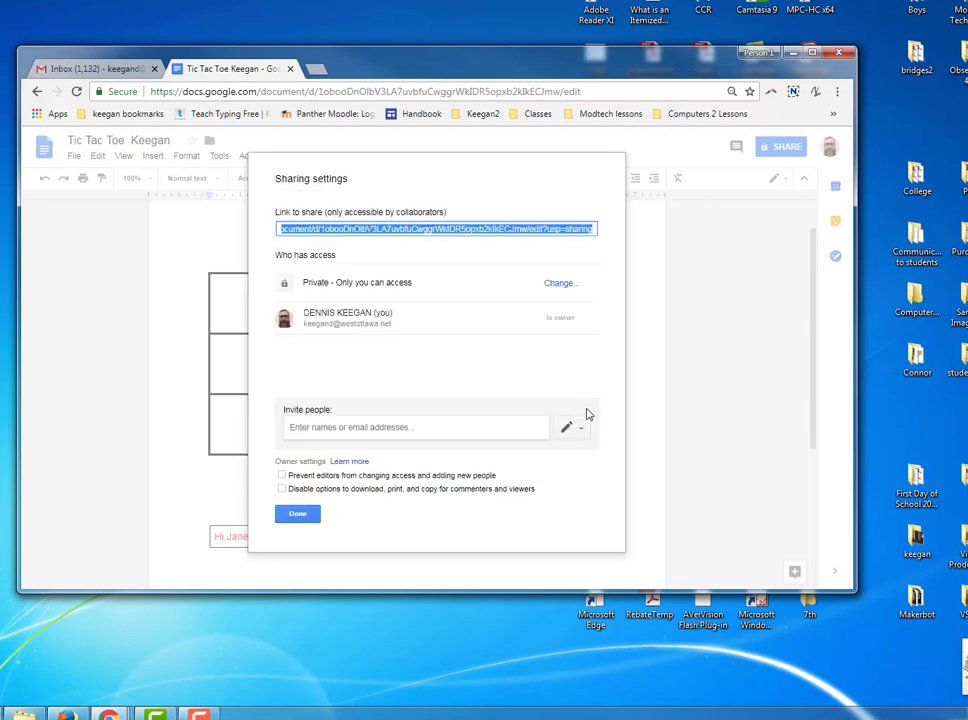
left_click(558, 285)
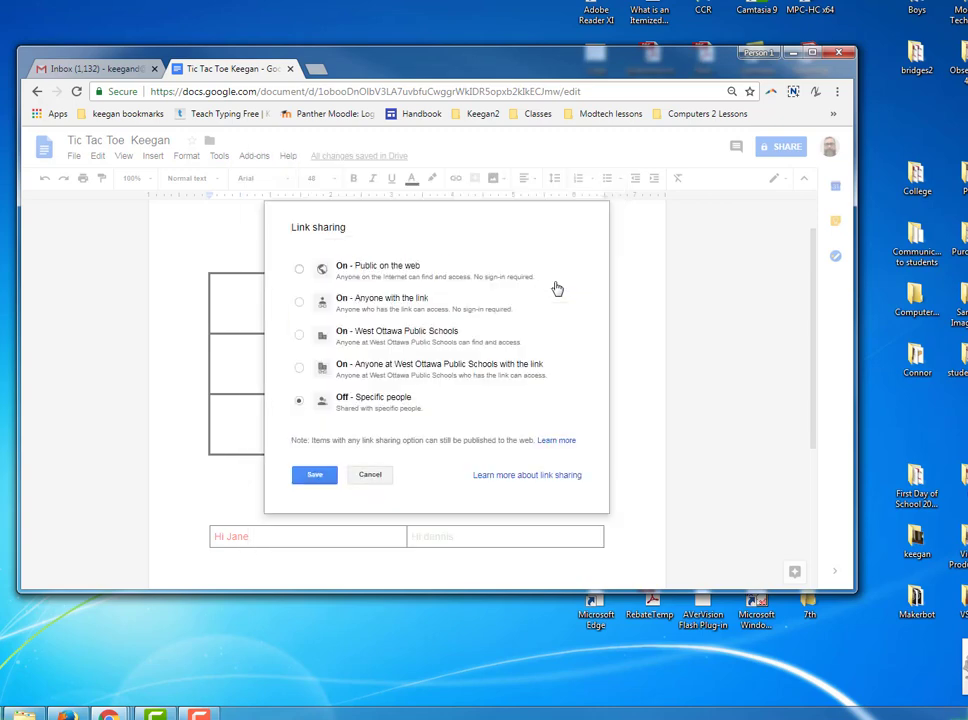
left_click(300, 302)
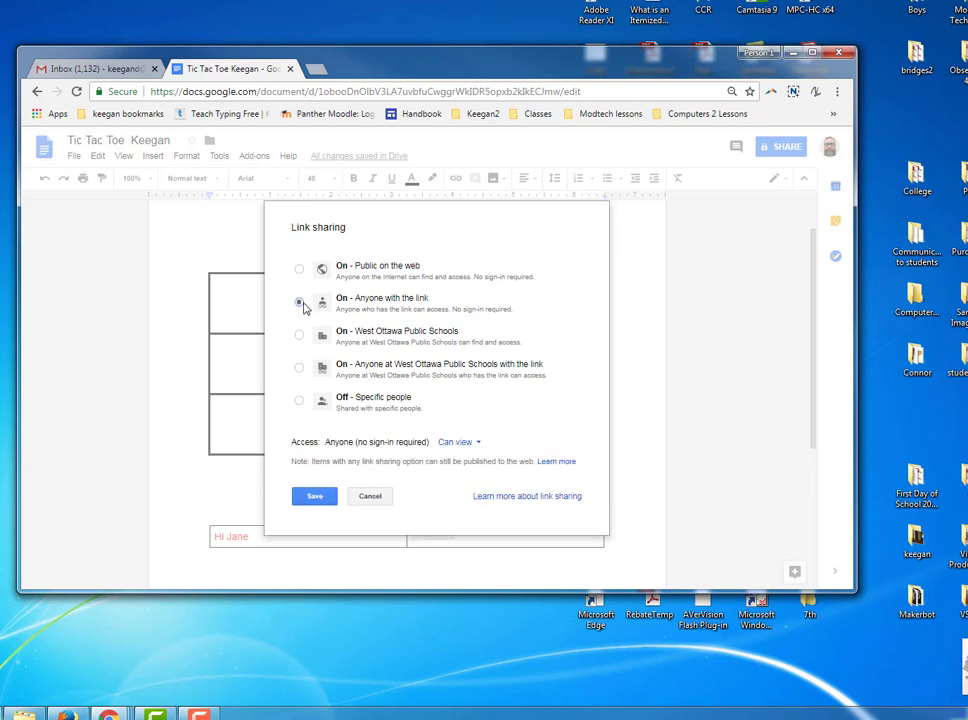
left_click(463, 446)
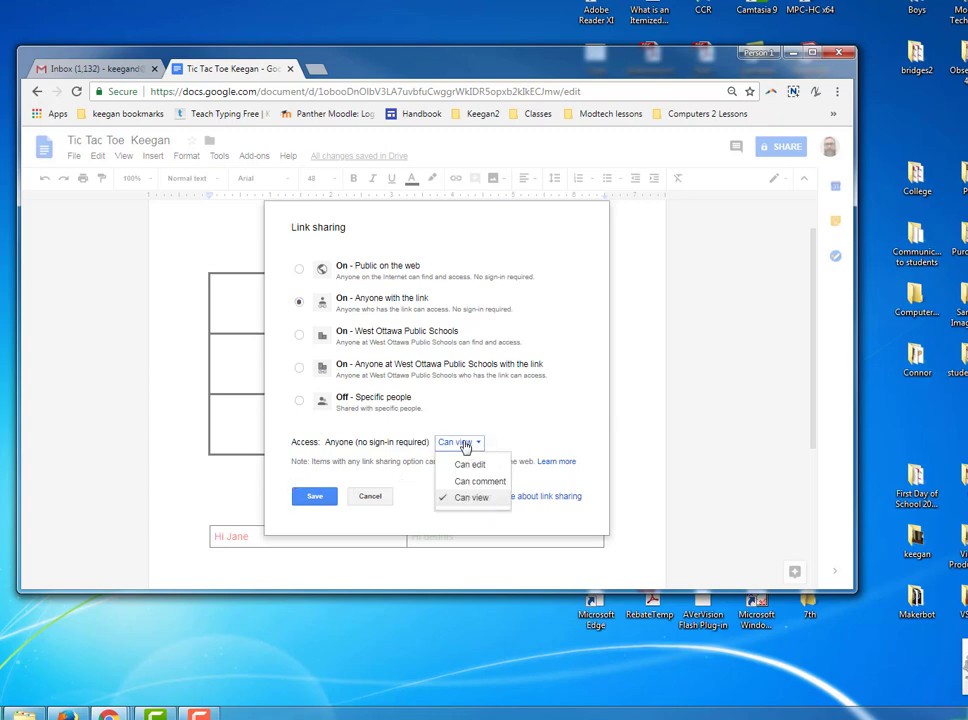
left_click(469, 466)
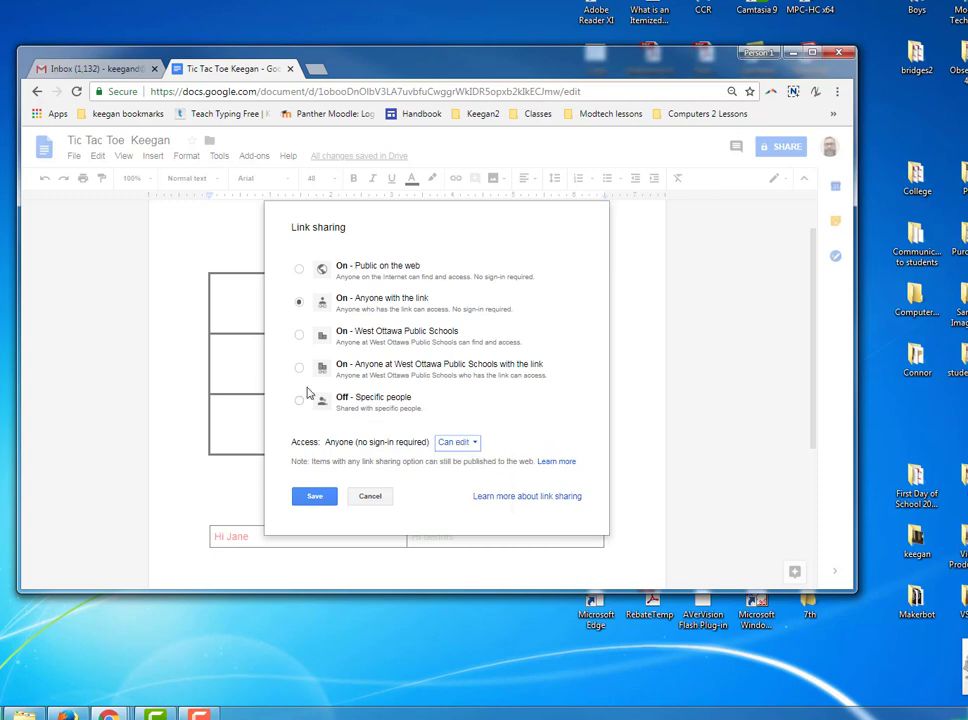
left_click(310, 502)
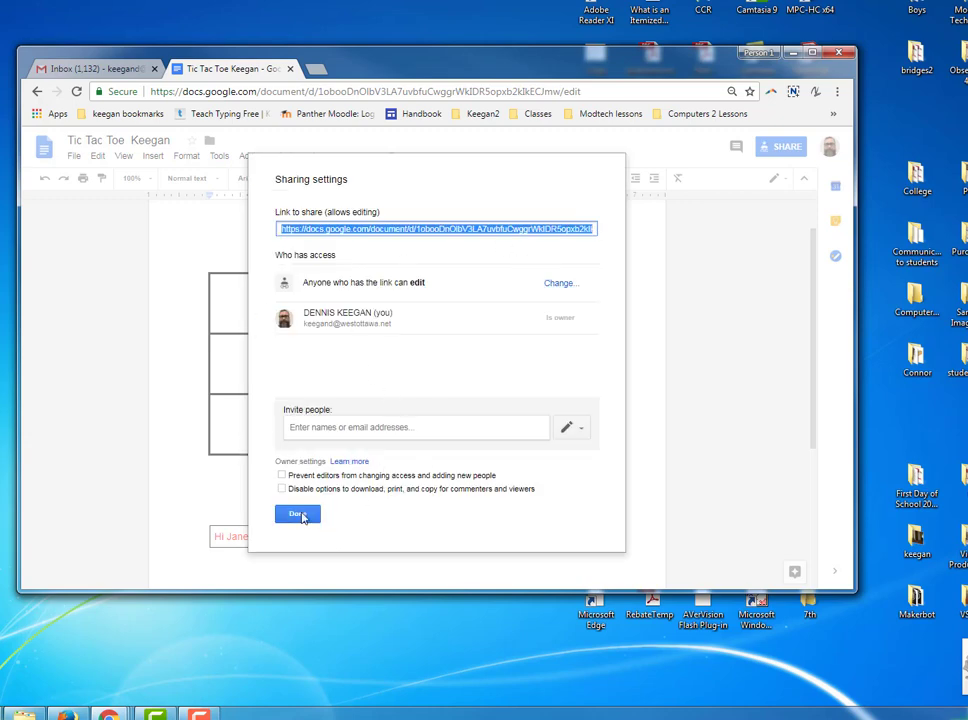
left_click(306, 426)
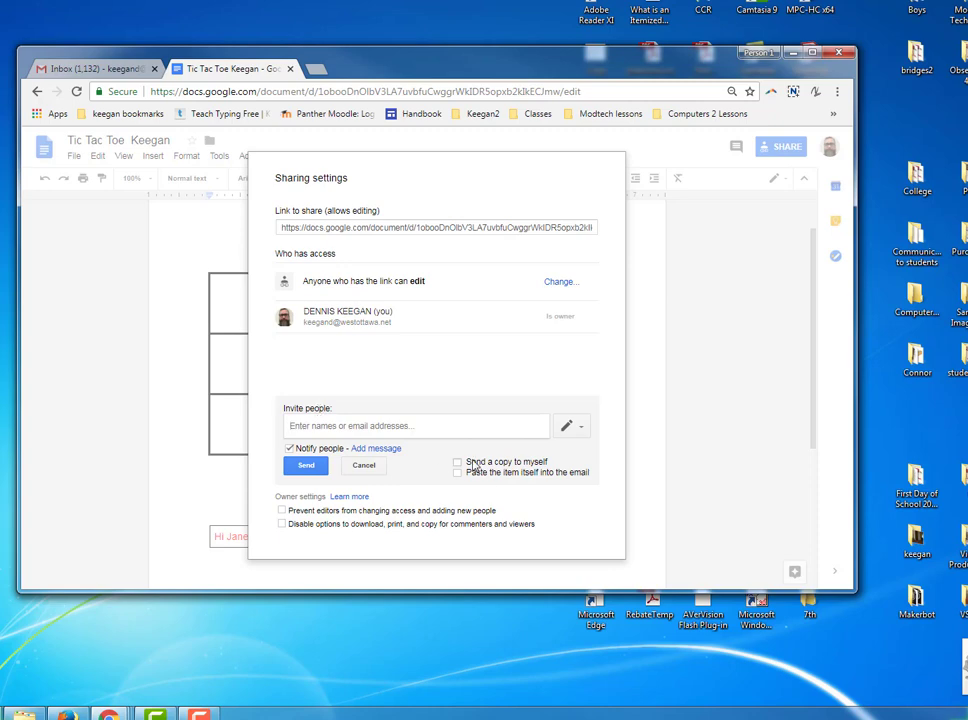
left_click(368, 470)
left_click(310, 513)
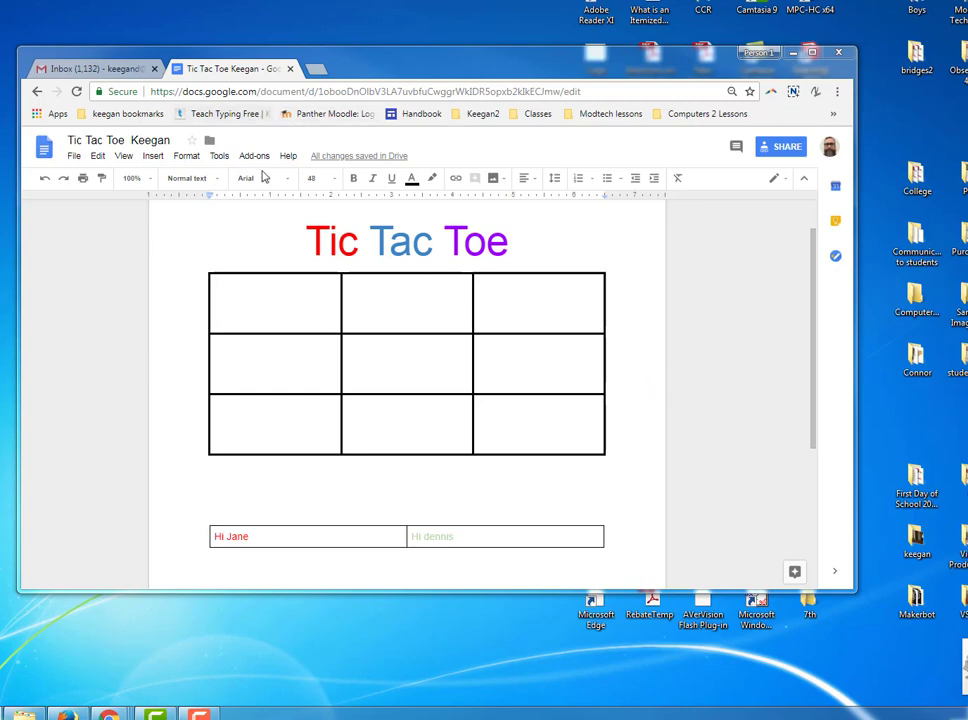
Set the blank line below the greeting table to black text at font size 36
left_click(417, 560)
scroll(412, 525, "down", 1)
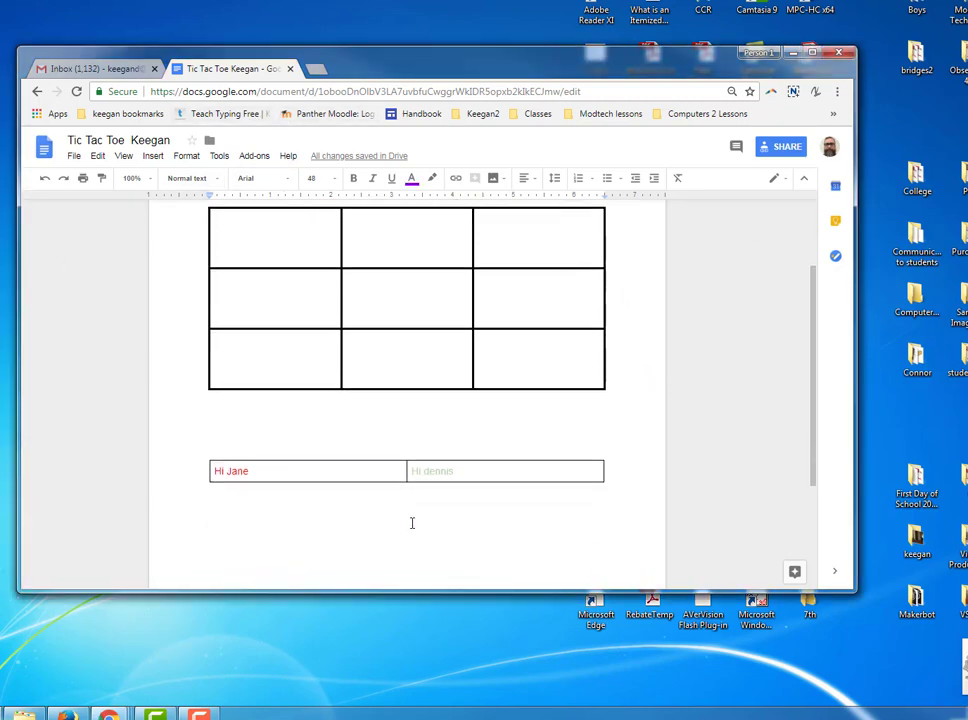
left_click(429, 181)
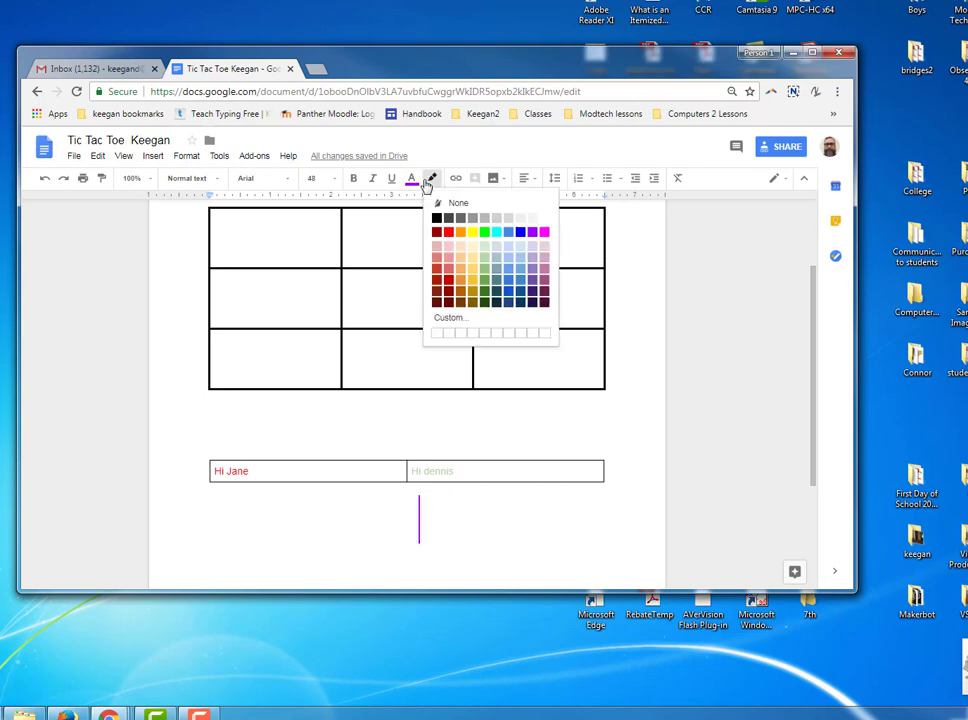
left_click(408, 182)
left_click(418, 205)
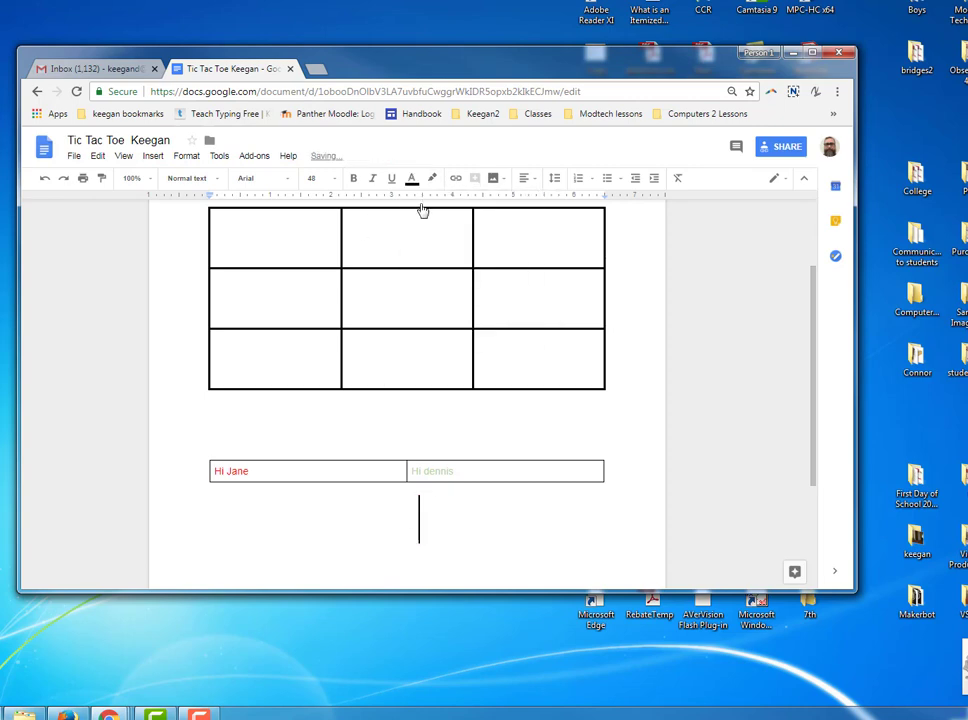
left_click(334, 181)
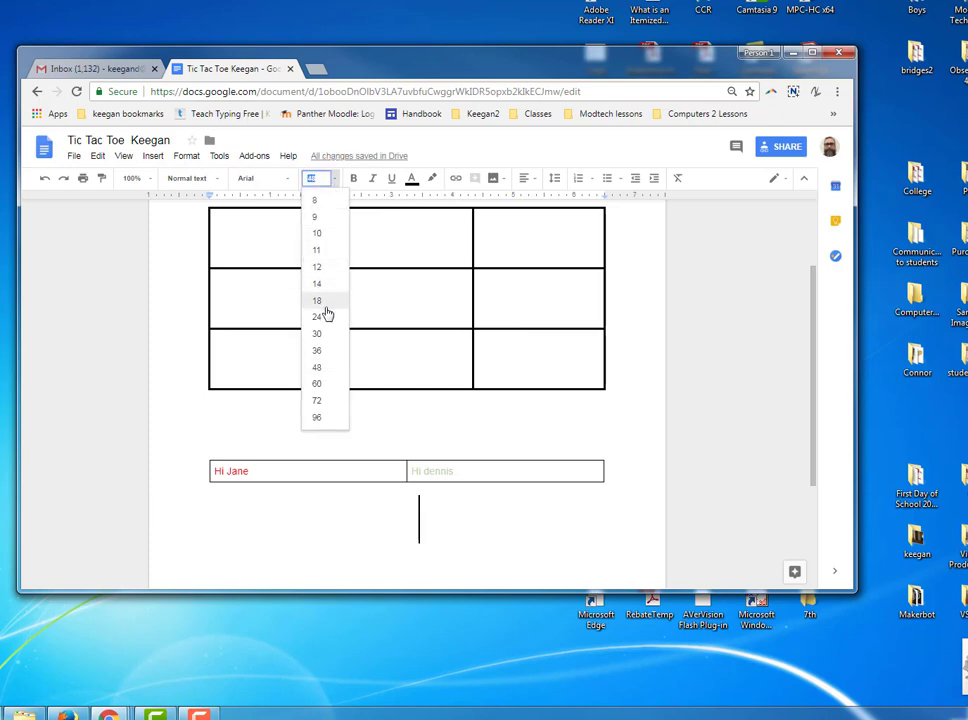
left_click(328, 351)
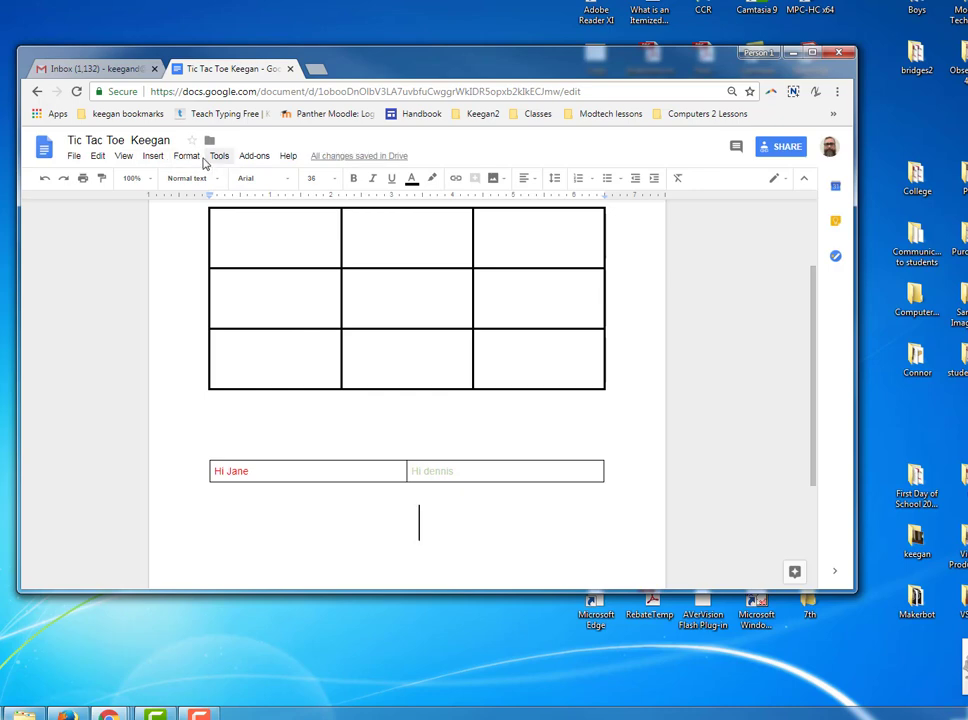
Insert another 2 x 1 table below the greeting table
left_click(154, 157)
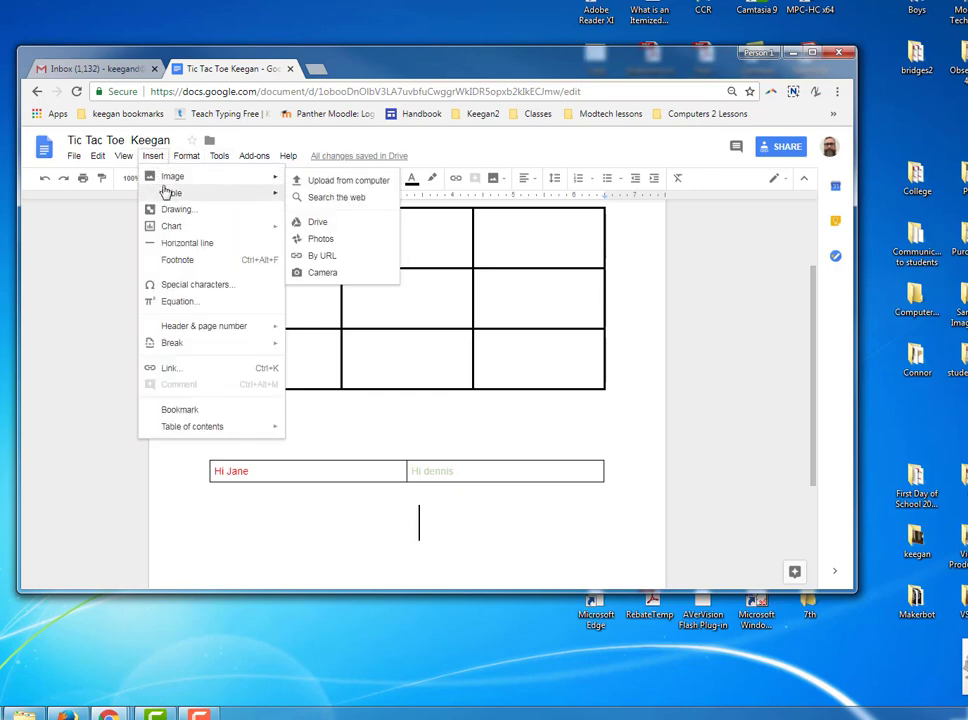
mouse_move(260, 193)
left_click(307, 204)
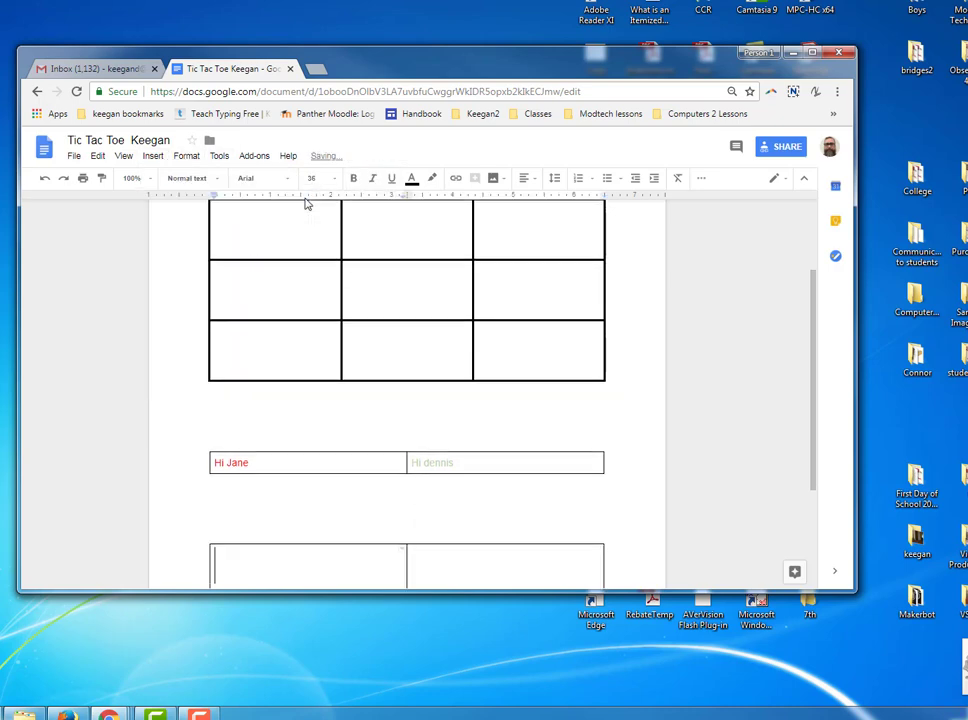
Set the font size of the blank line between the two small tables to 12
left_click(381, 467)
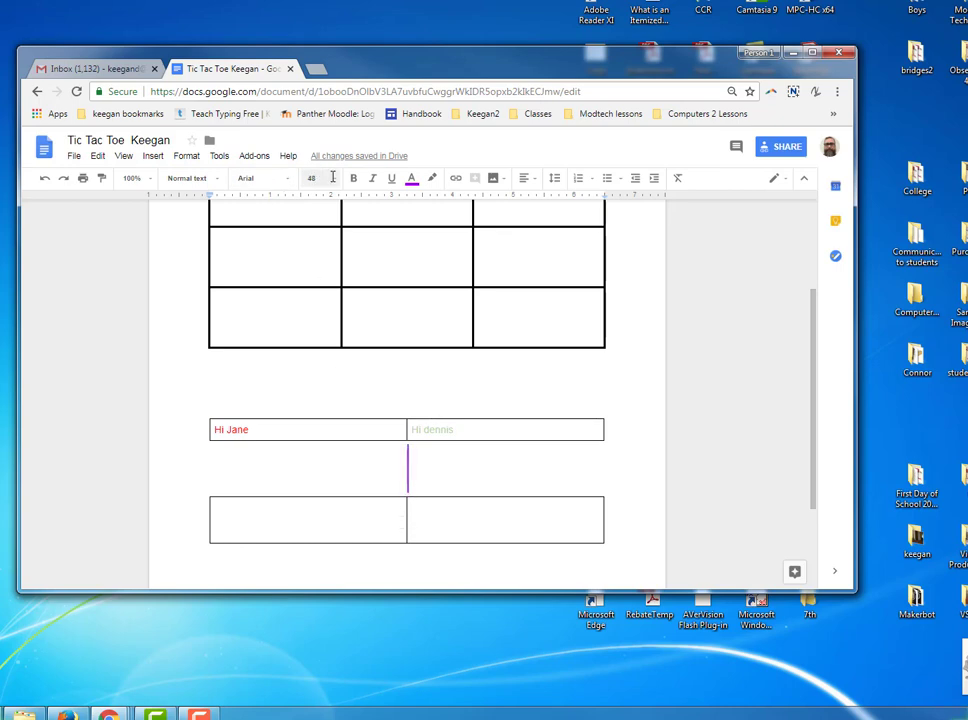
left_click(333, 180)
left_click(327, 276)
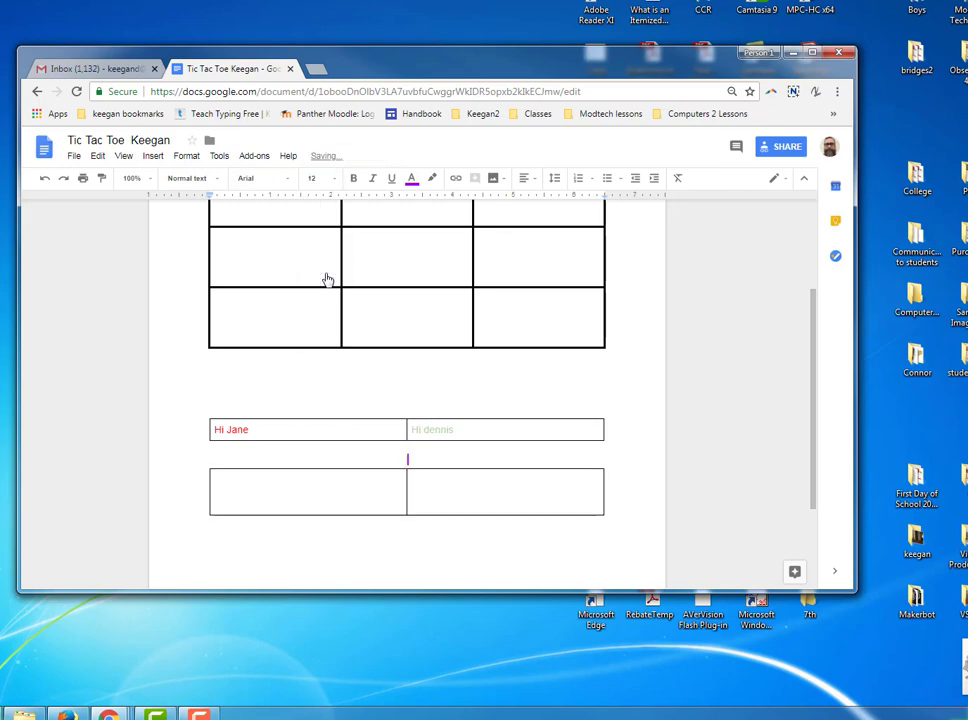
In the lower two-cell table, set the text color to blue for the left cell and red for the right cell
left_click(336, 489)
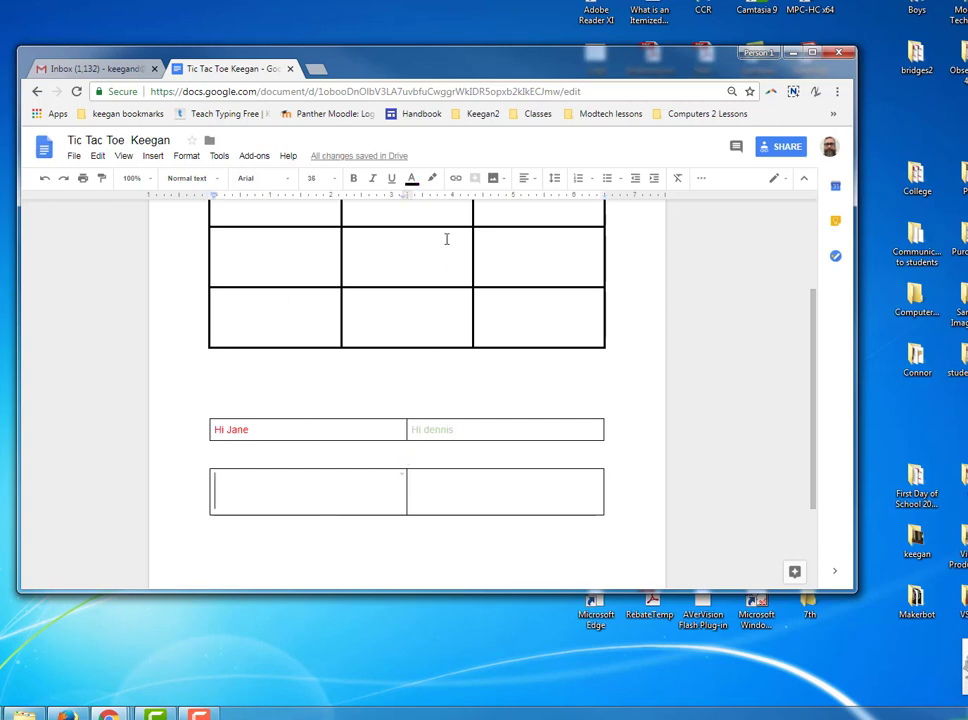
left_click(414, 182)
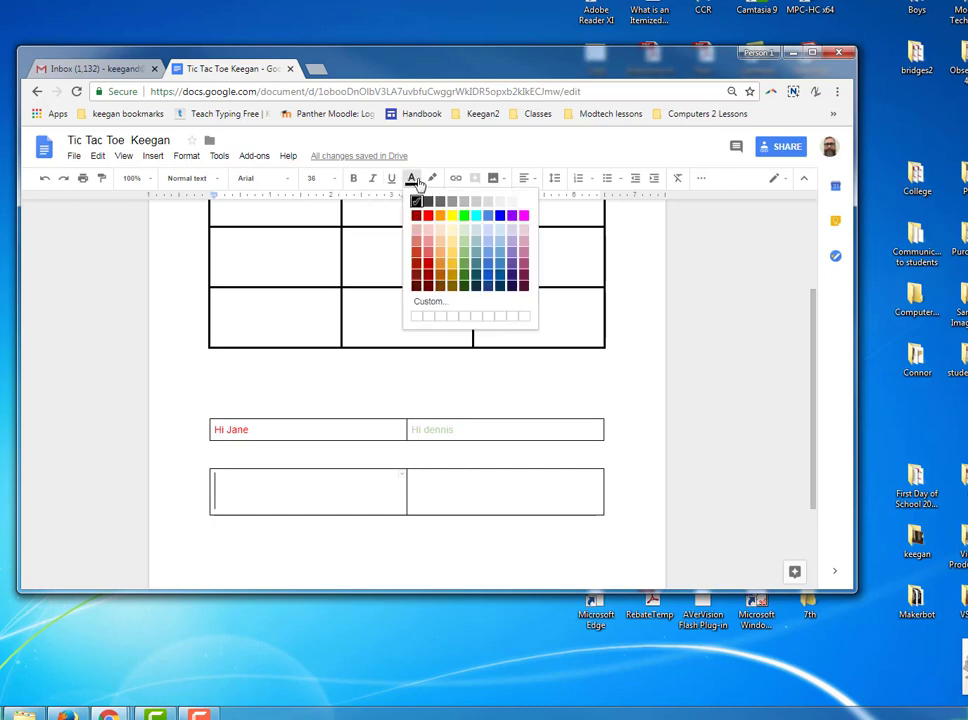
left_click(503, 219)
left_click(438, 497)
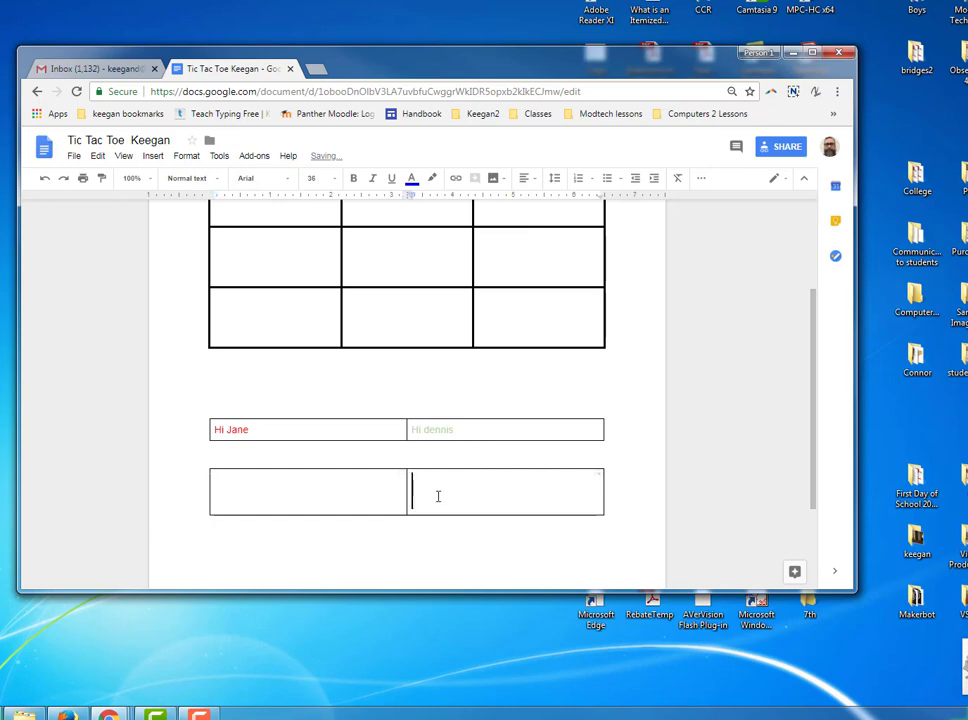
left_click(418, 185)
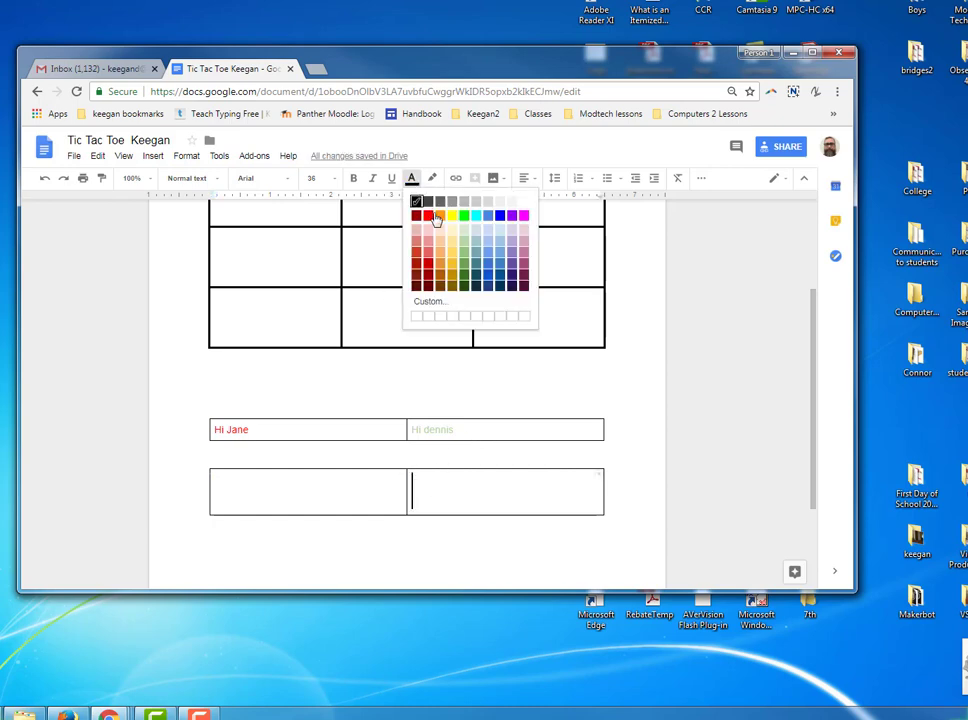
left_click(430, 220)
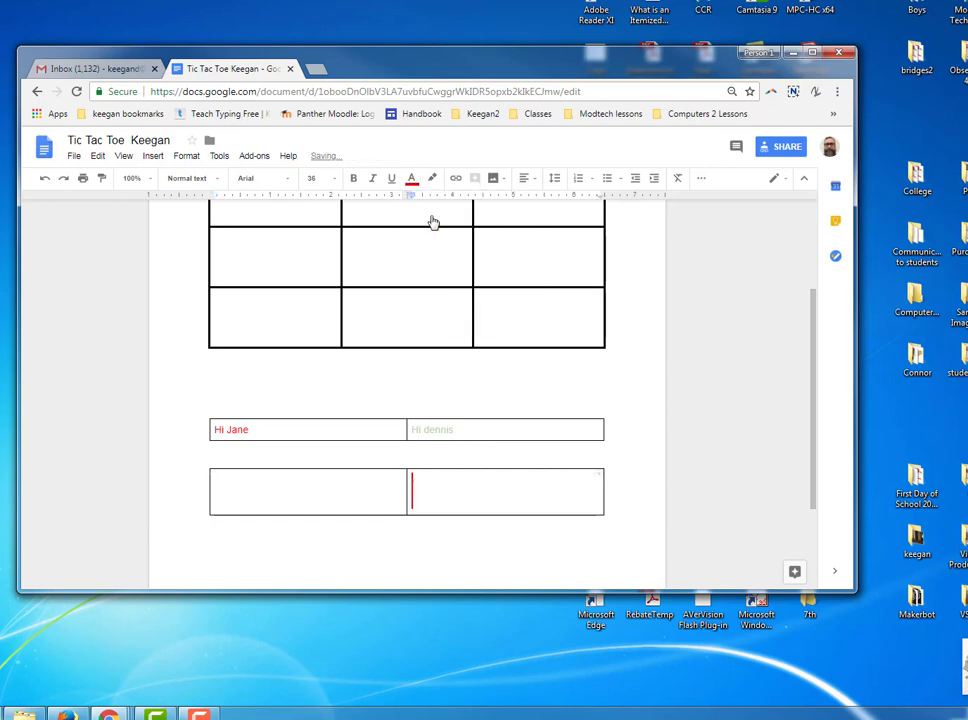
Center-align the text in both cells of the lower two-cell table
double_click(283, 494)
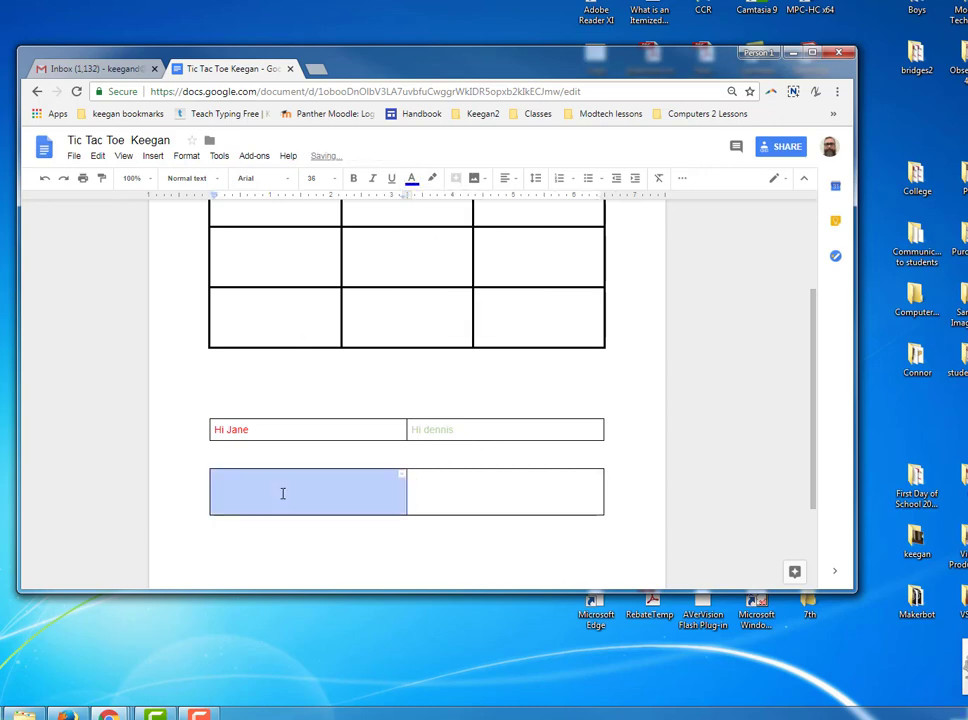
left_click(507, 179)
left_click(489, 202)
double_click(487, 494)
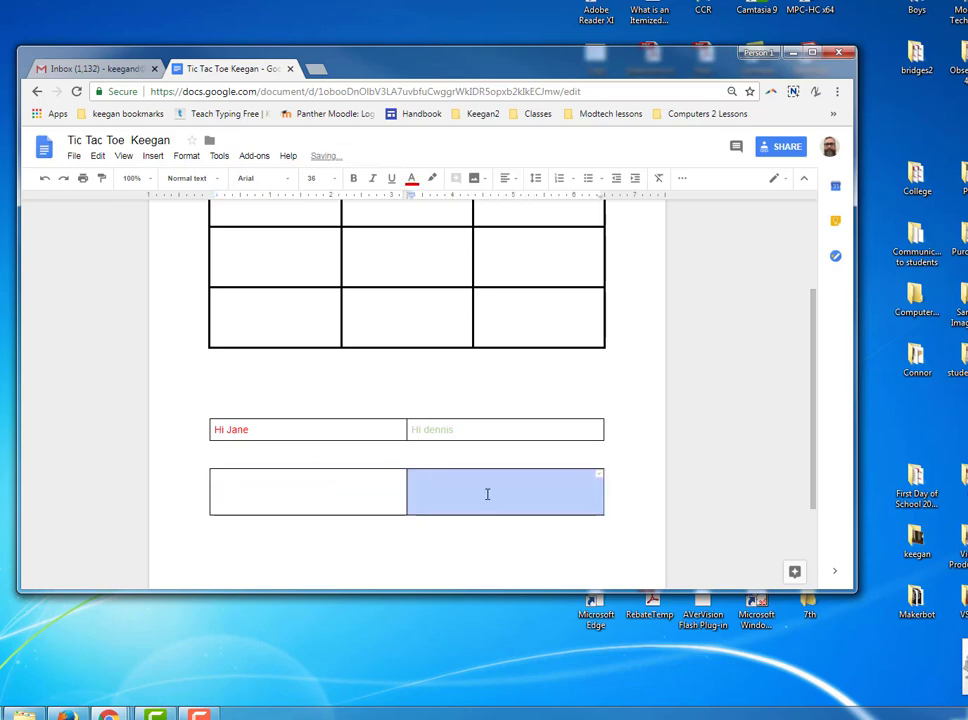
left_click(510, 182)
left_click(482, 202)
Enter X in the left cell and O in the right cell of the lower table
left_click(324, 490)
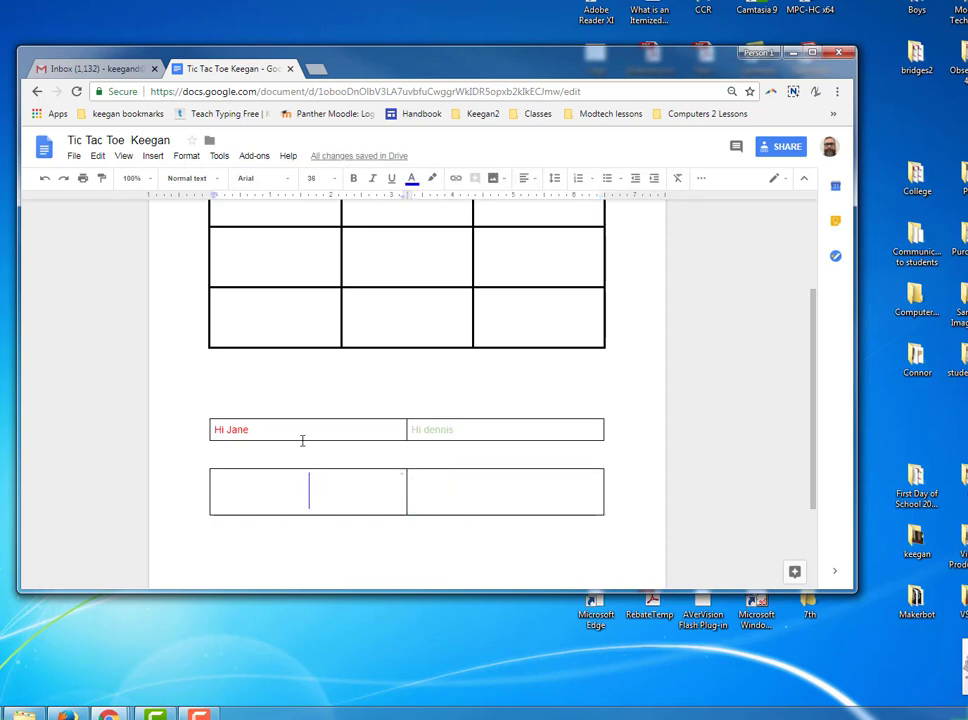
type("X")
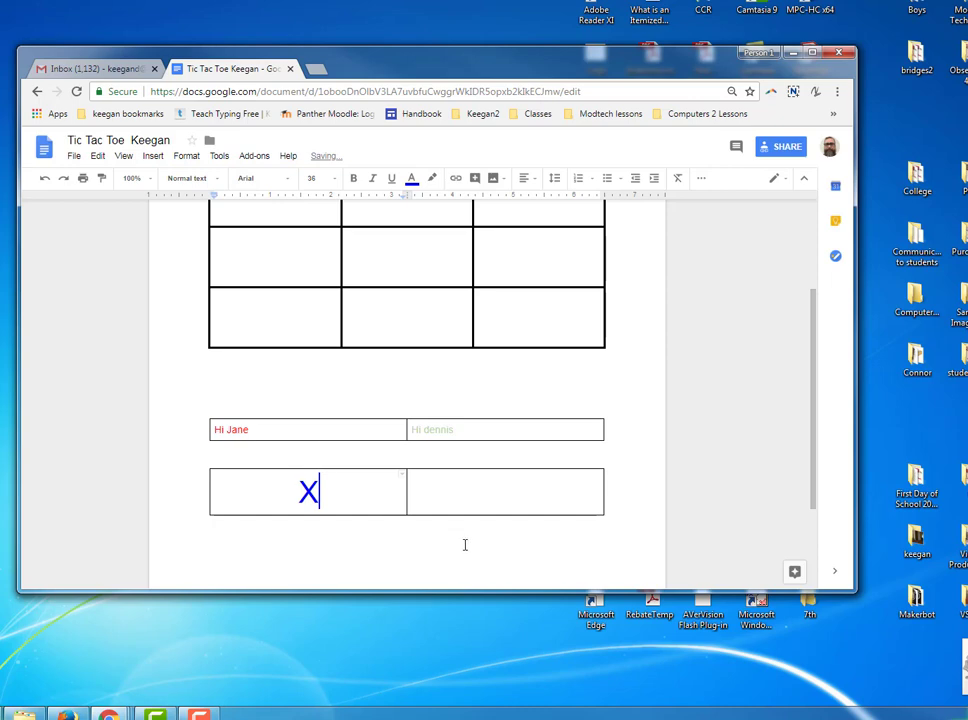
left_click(466, 486)
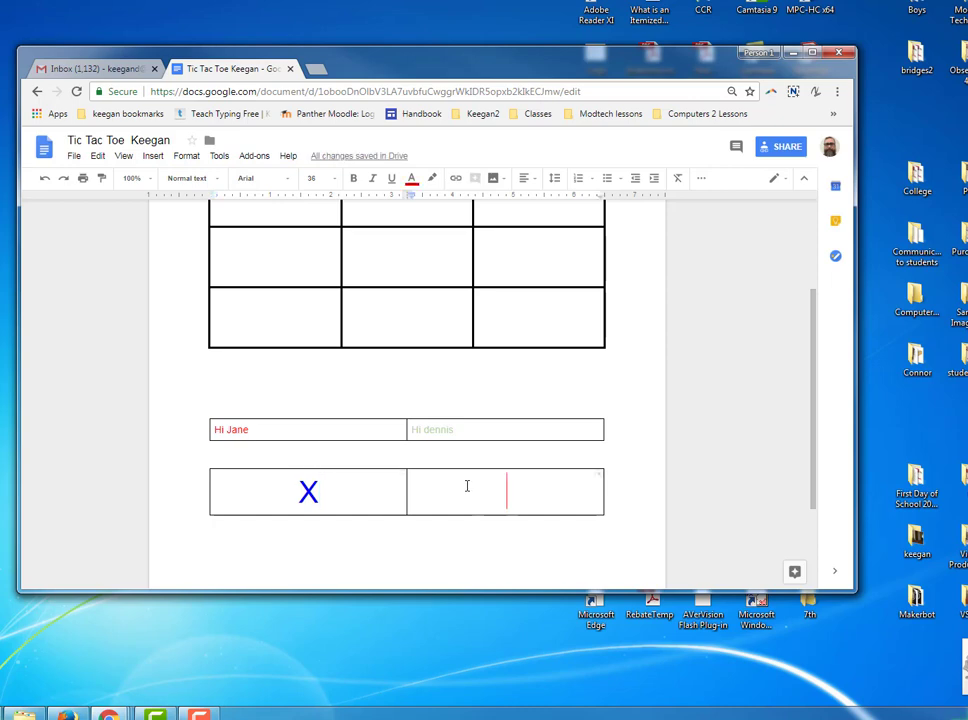
type("O")
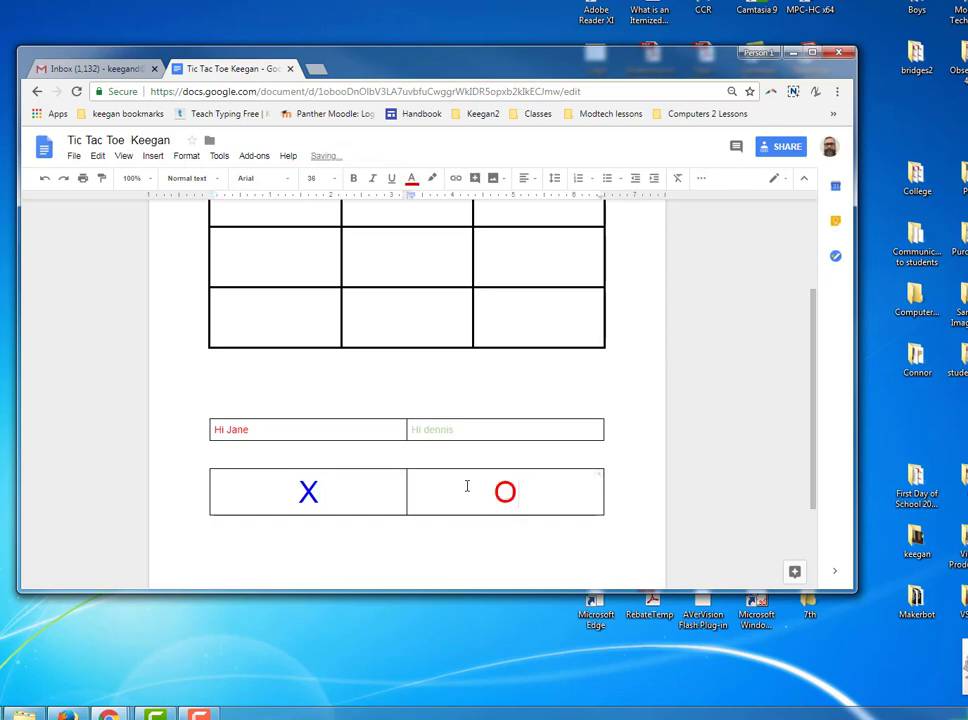
Set the font size of the blank line below the X and O table to 12
scroll(393, 491, "down", 1)
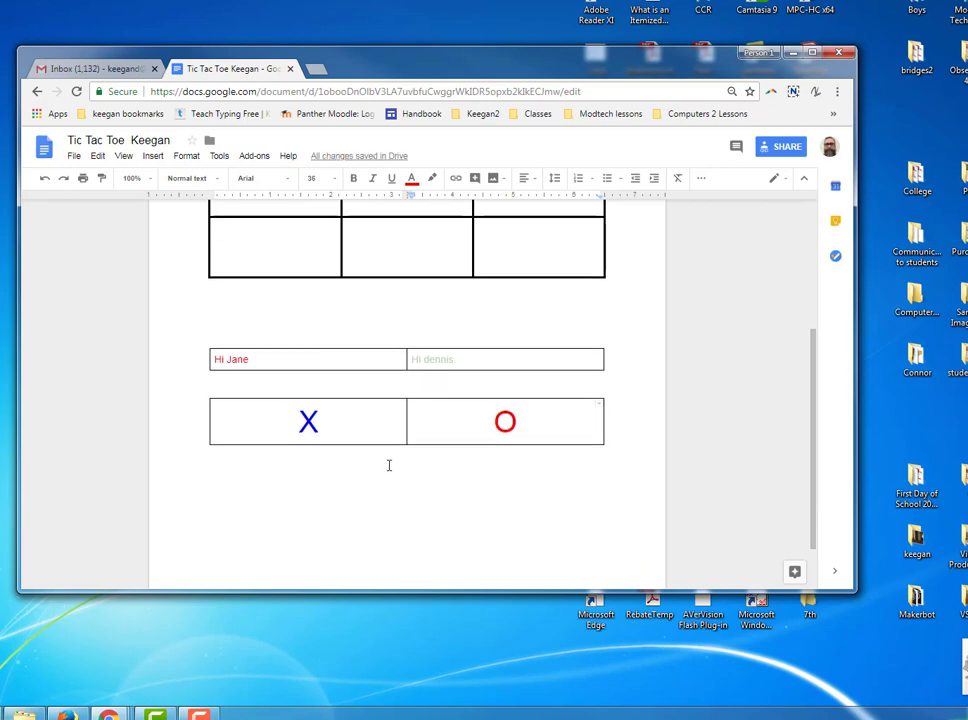
left_click(389, 462)
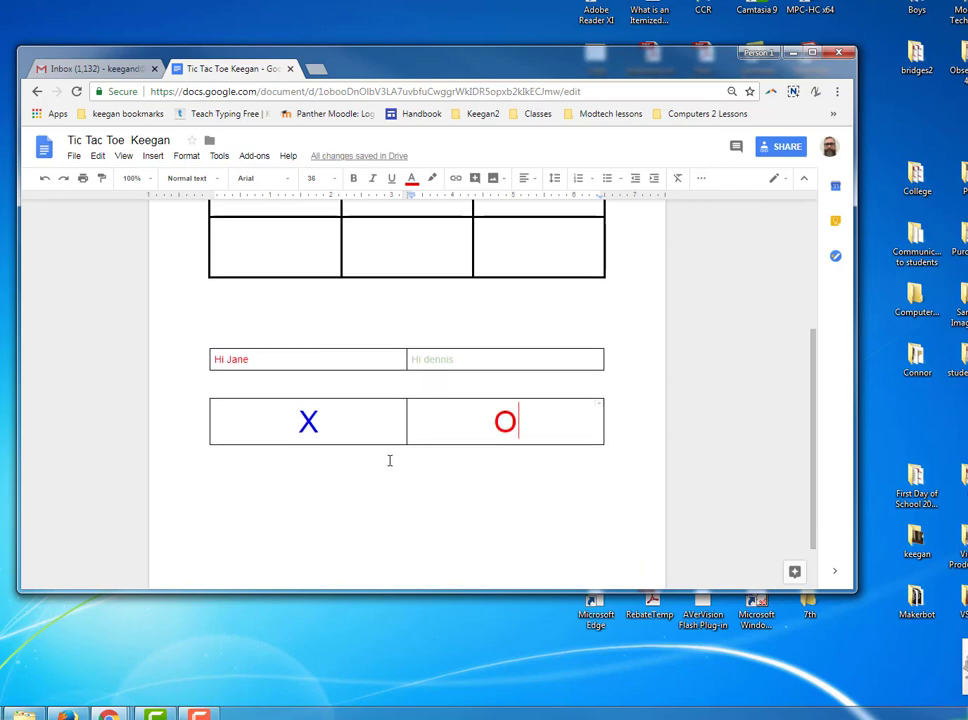
left_click(276, 180)
left_click(276, 180)
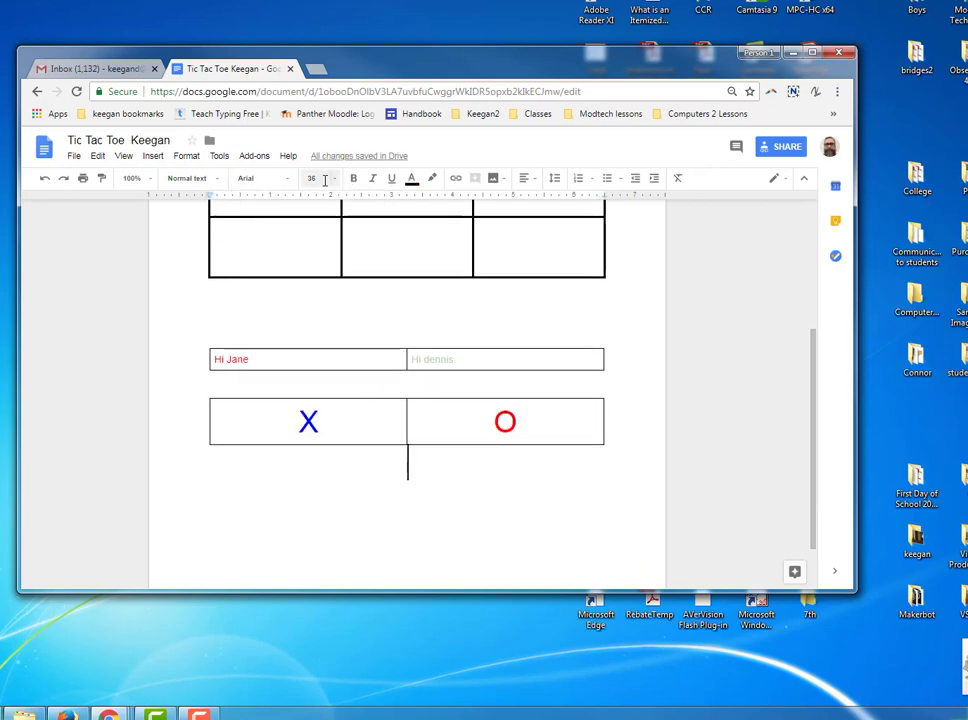
left_click(324, 180)
left_click(322, 269)
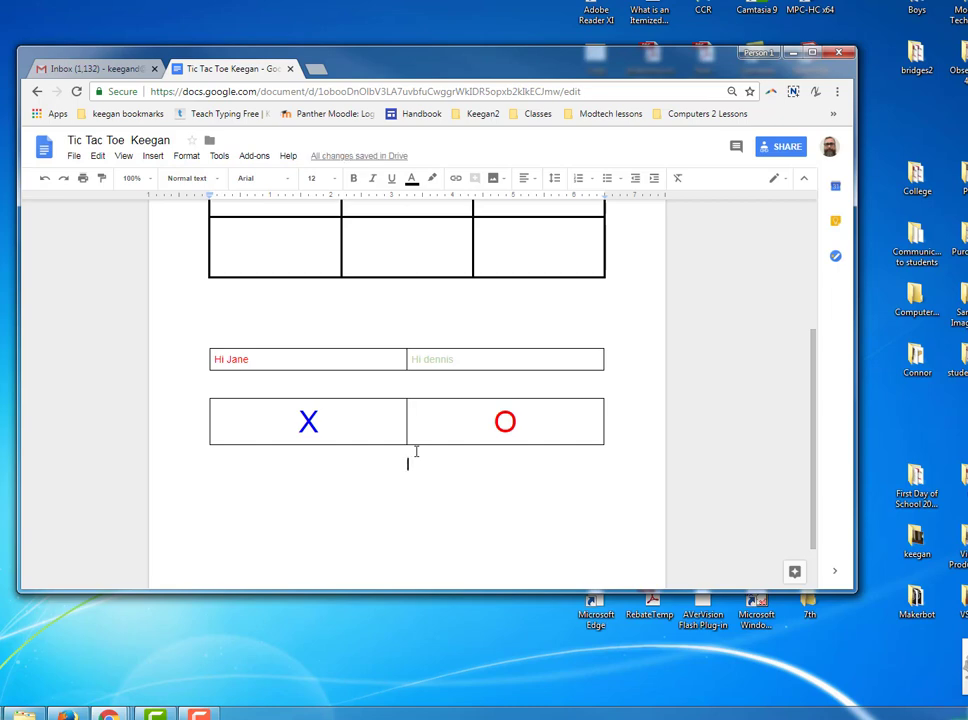
Below the X and O table, write "We are doing this to practice CTRL-C for the copy and CTRL-V for paste"
type("We are d")
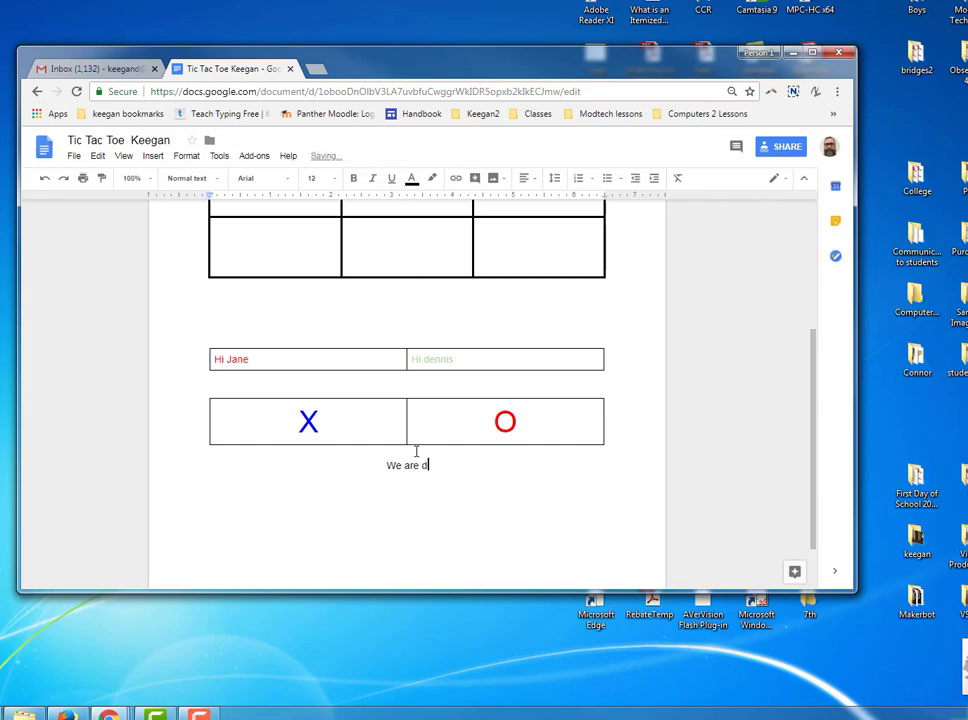
type("oing this to practice ")
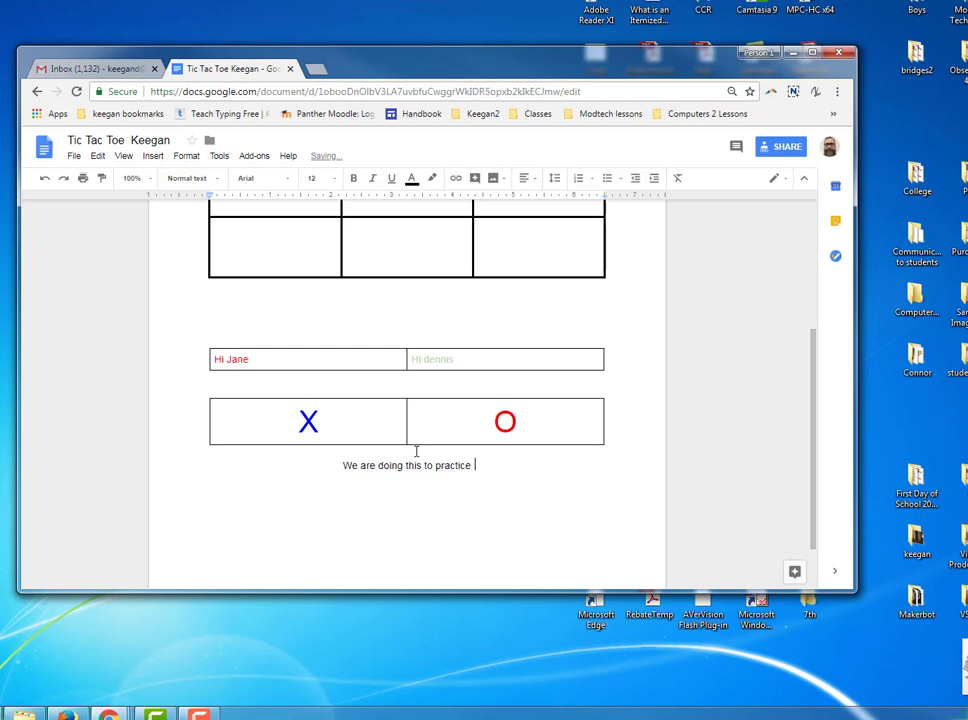
type("CTRL")
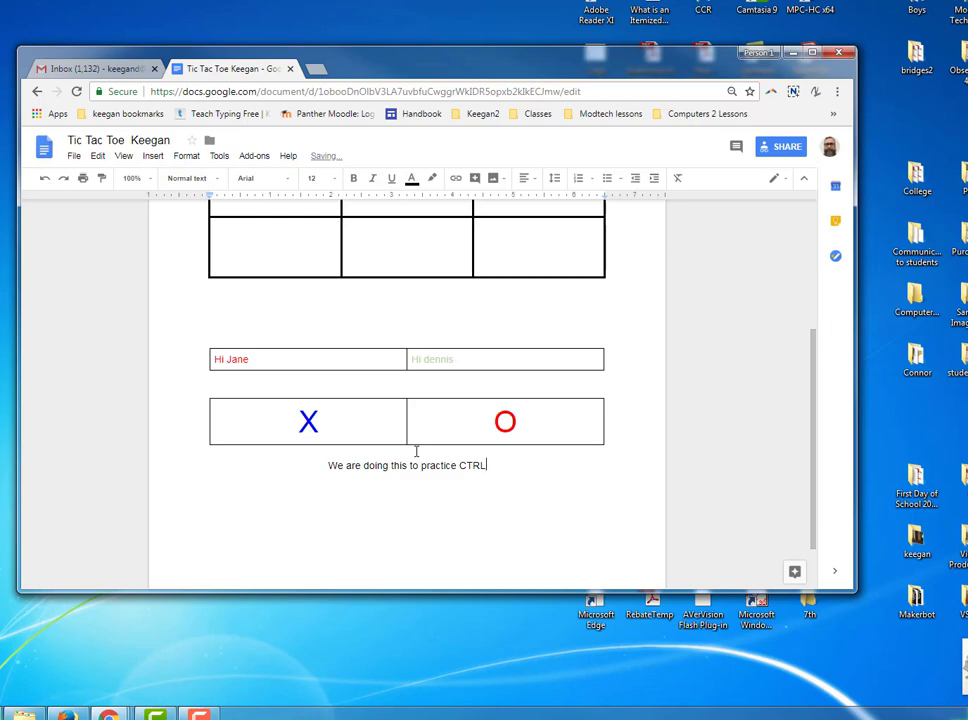
type("-")
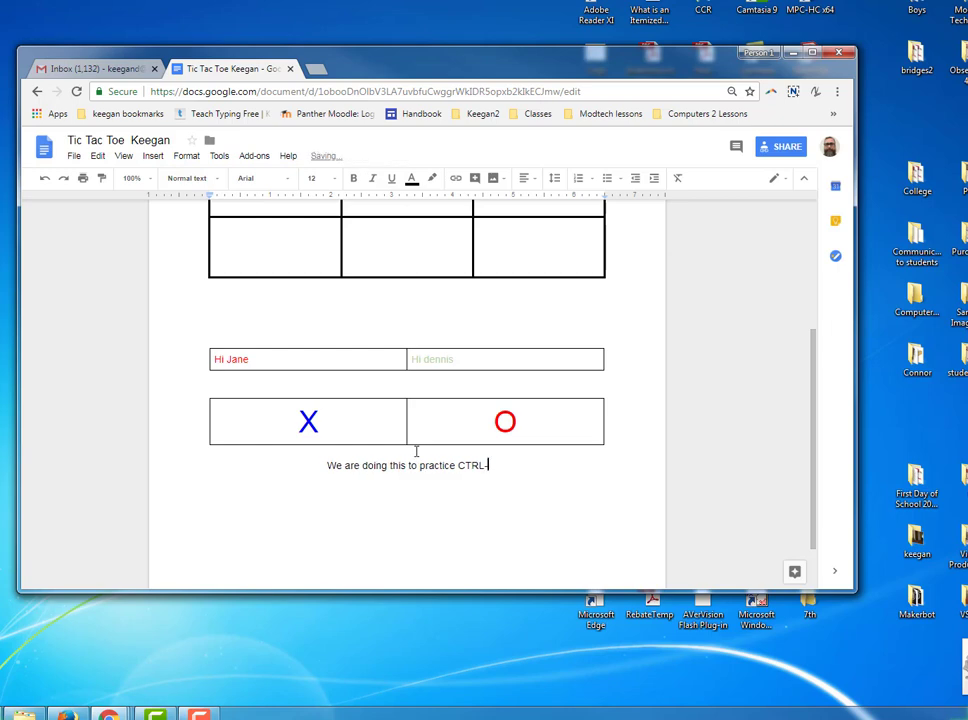
type("C for ")
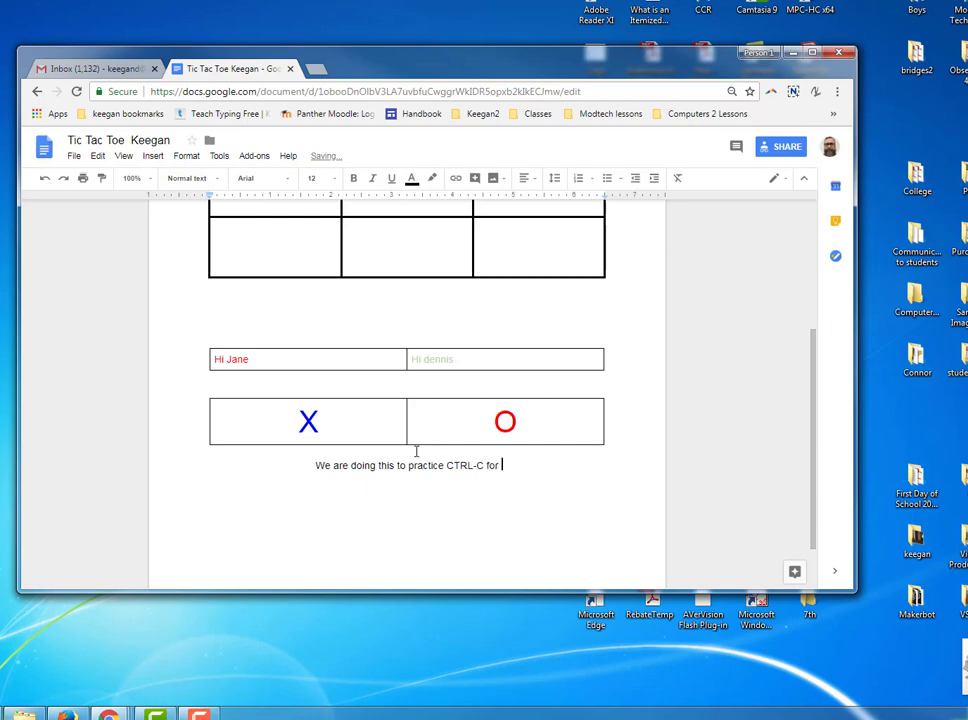
type("the ")
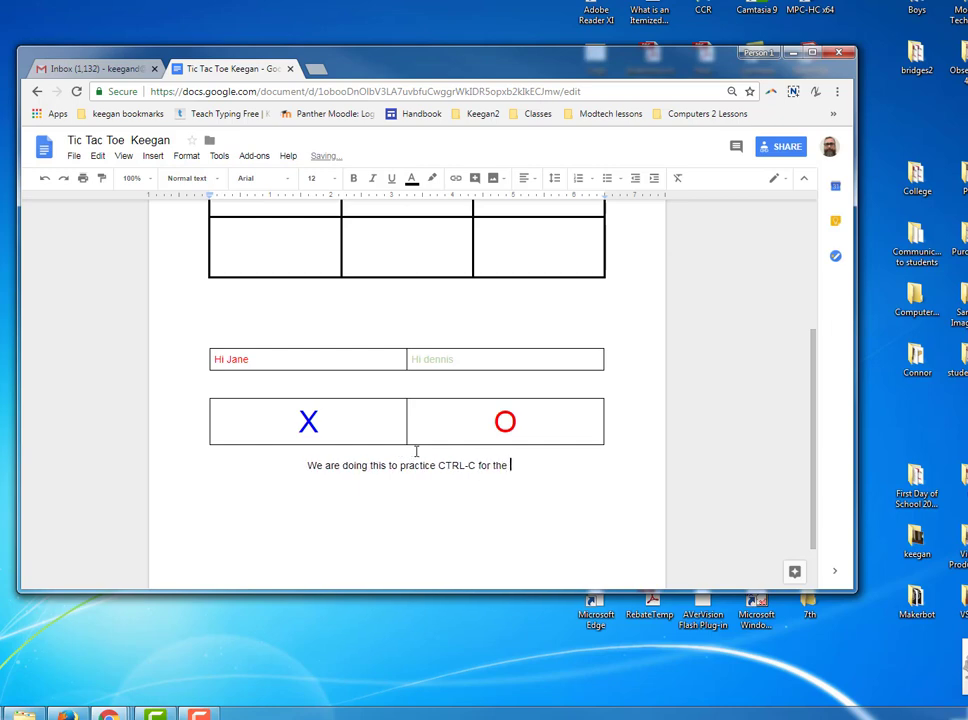
type("copy ")
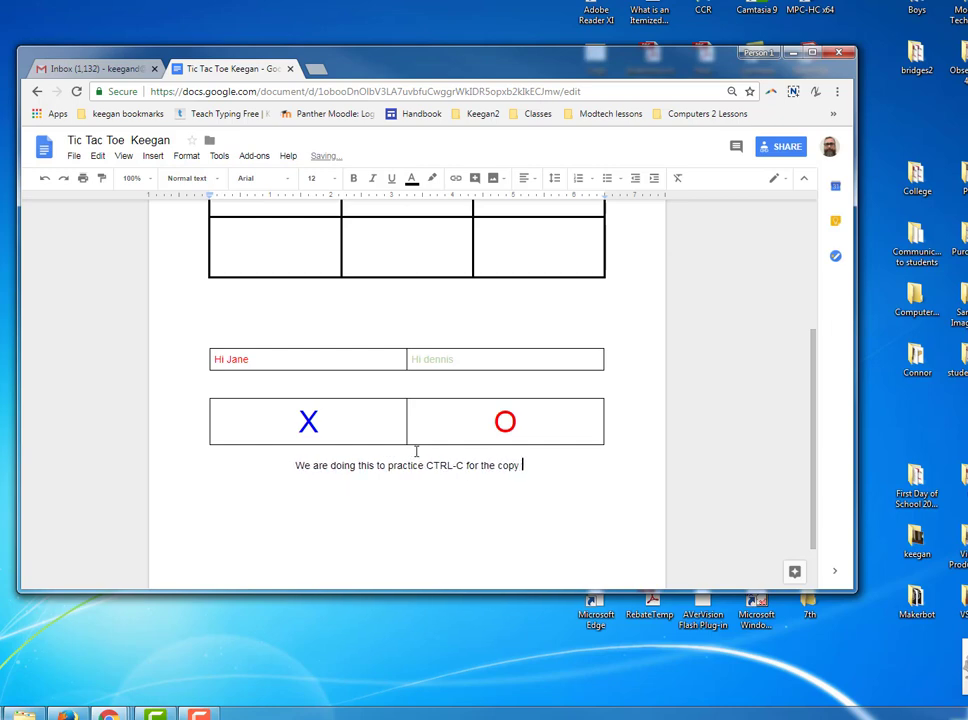
type("and ")
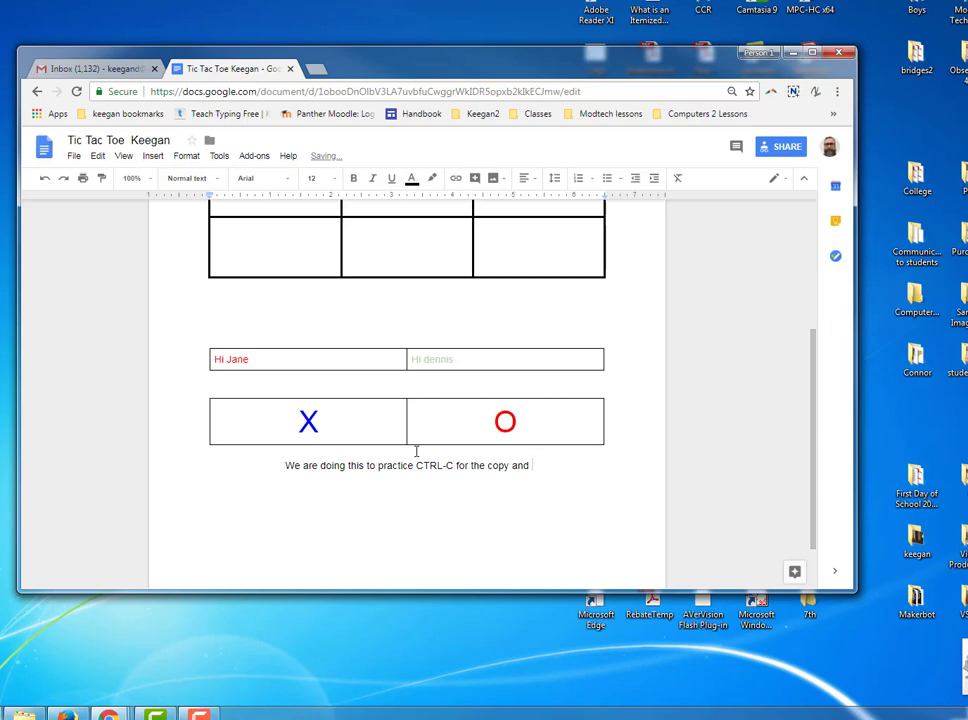
type("CT")
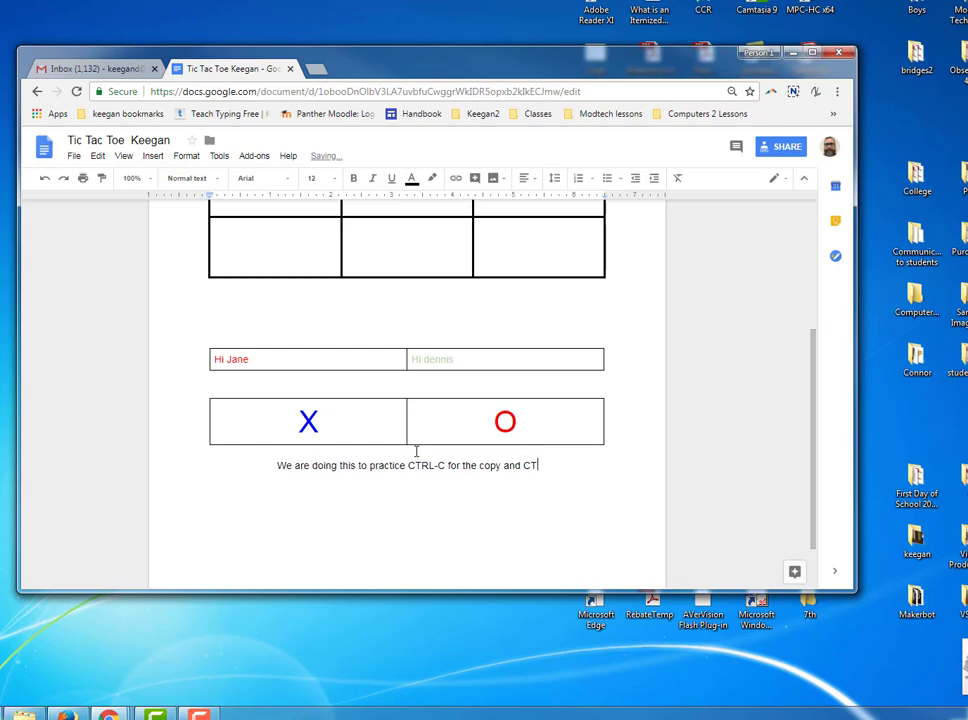
type("RL")
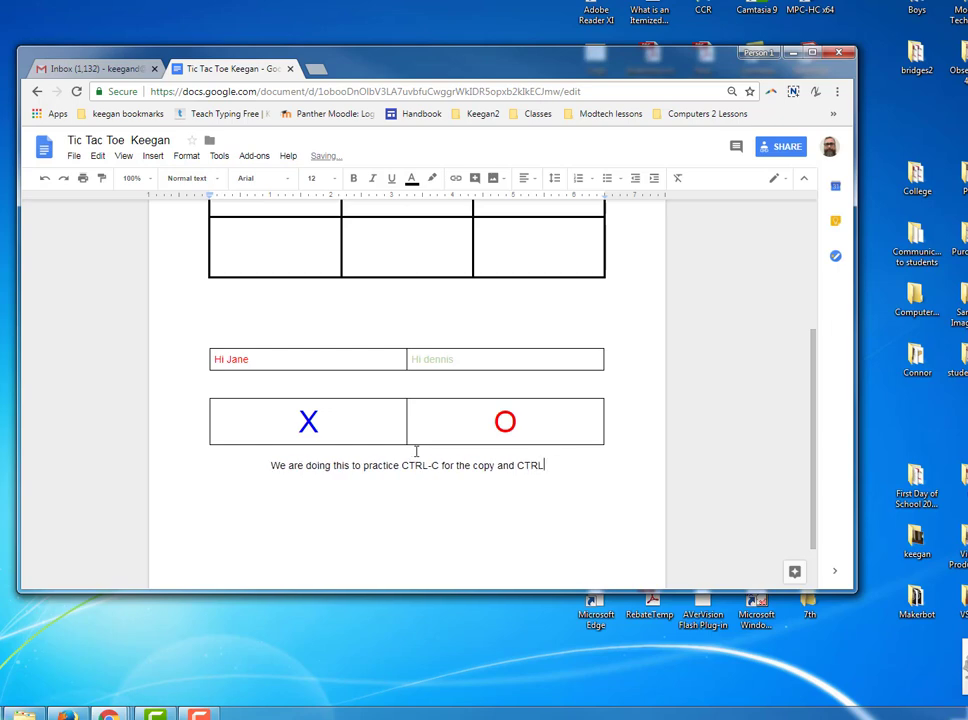
type("-")
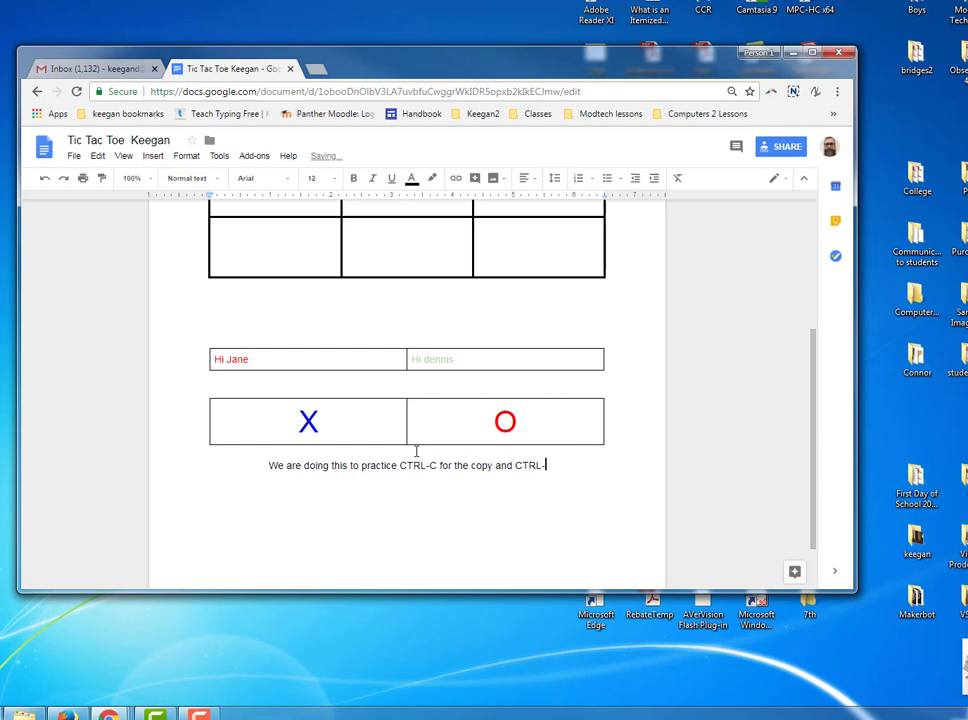
type("V")
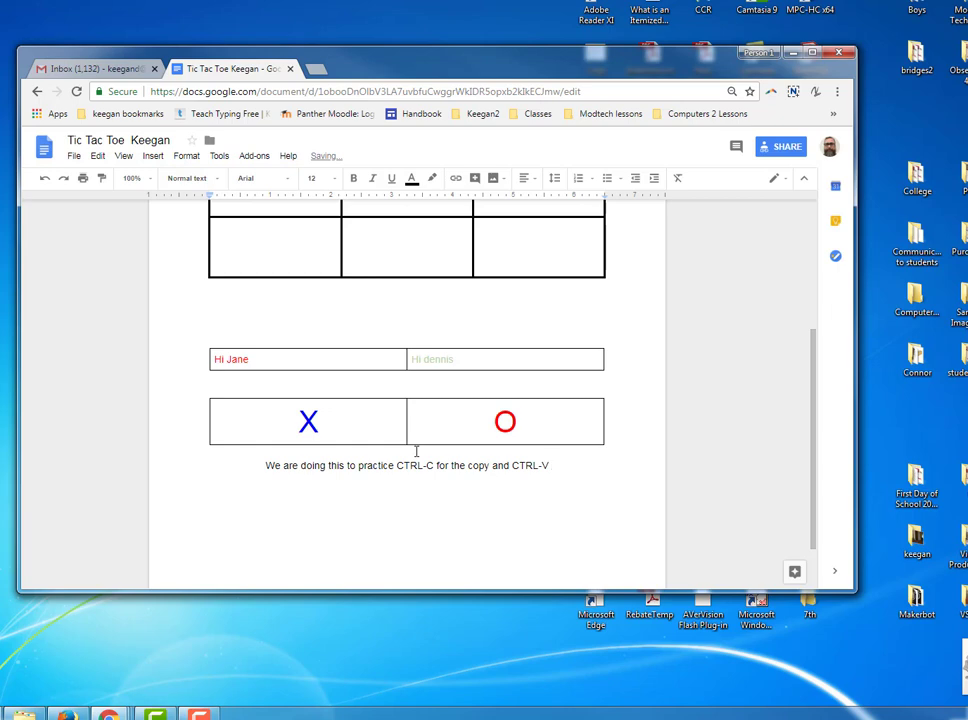
type(" for pas")
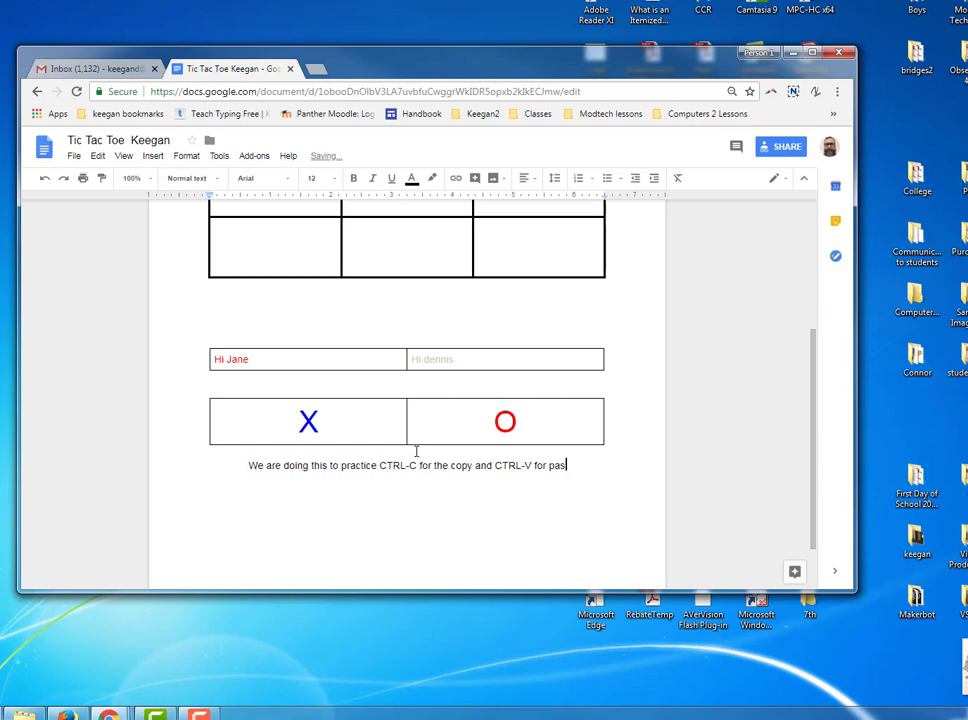
type("te.")
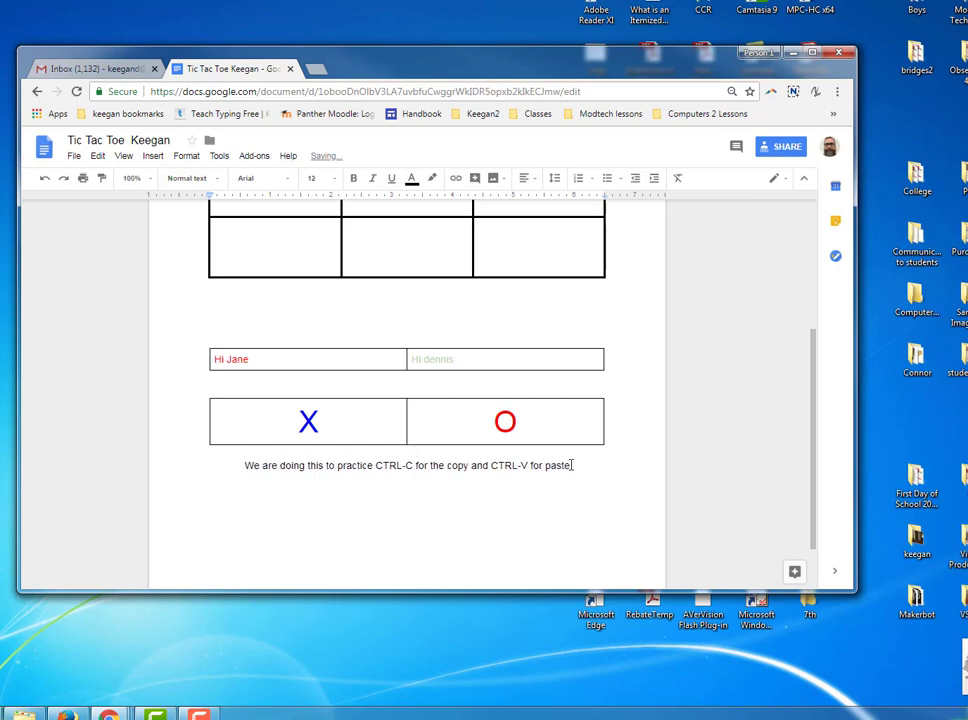
Color the practice sentence below the X and O table red
left_click_drag(573, 466, 244, 466)
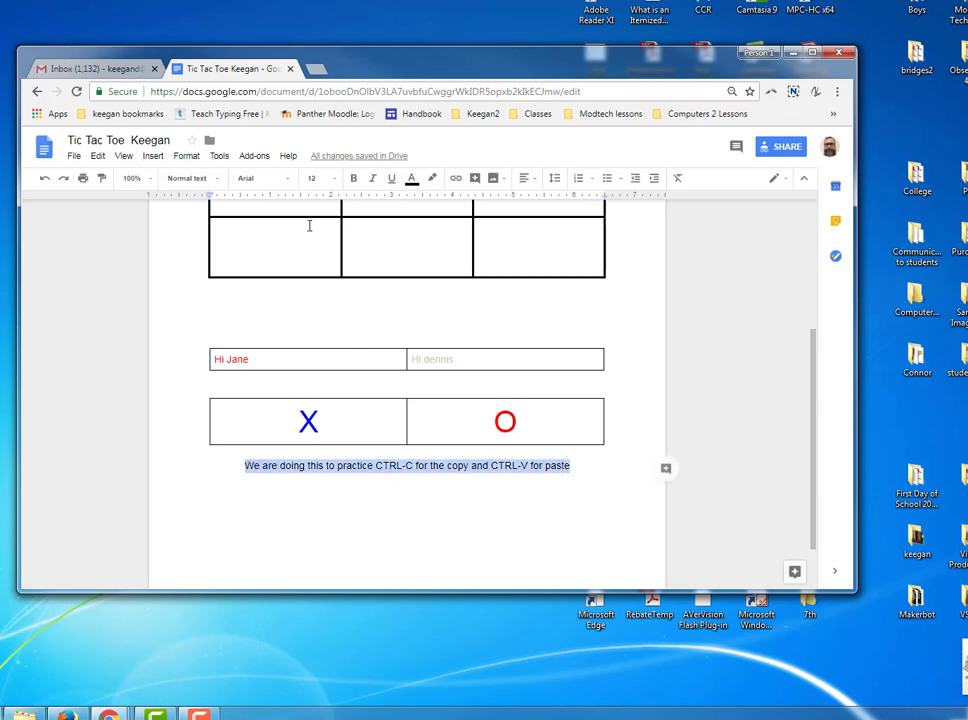
left_click(411, 180)
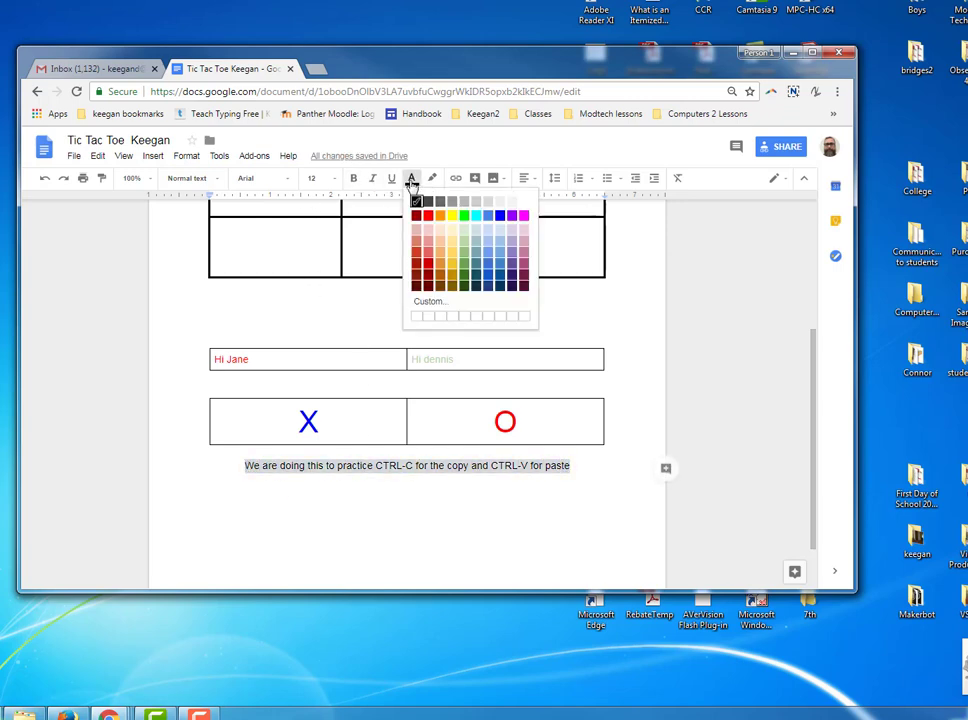
left_click(428, 215)
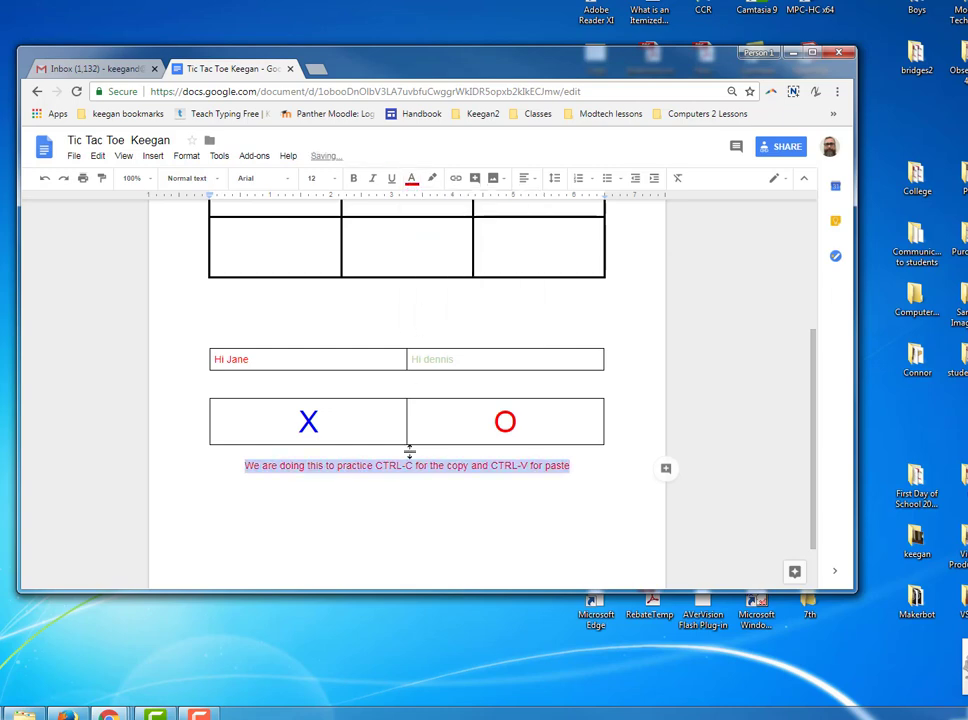
left_click(389, 503)
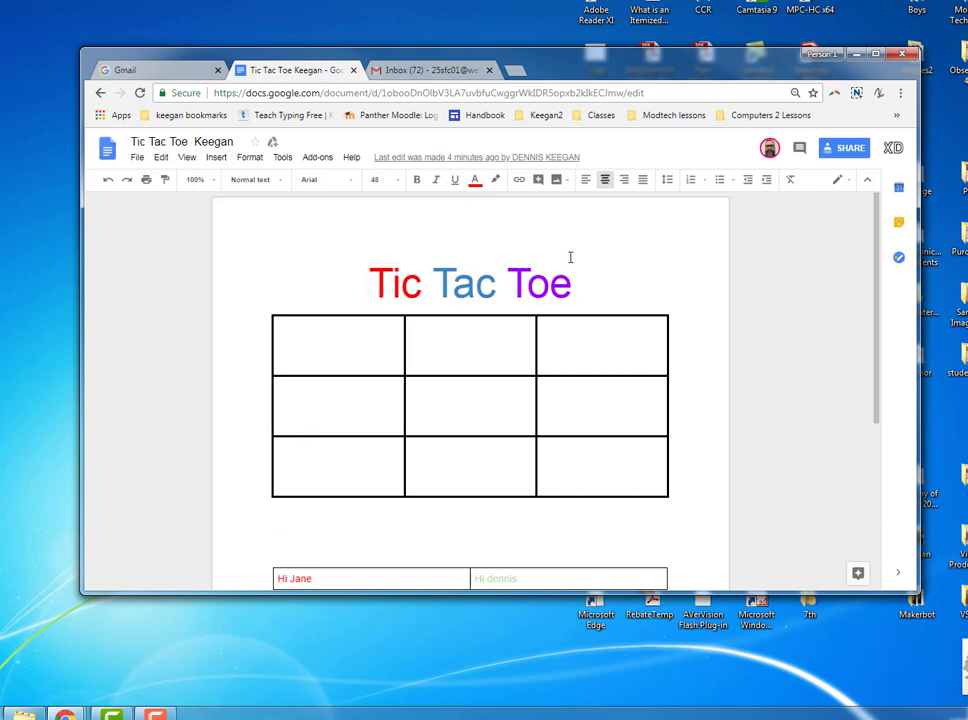
Try to open the sharing settings from the second account's copy of the document window, and select the document's web address
left_click(848, 152)
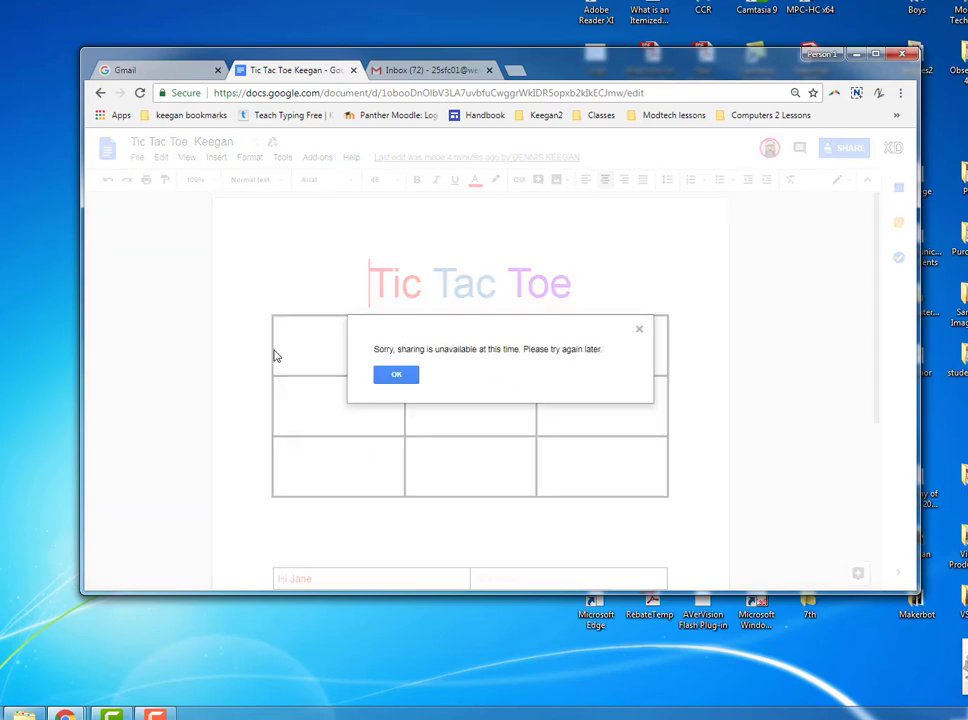
left_click(396, 380)
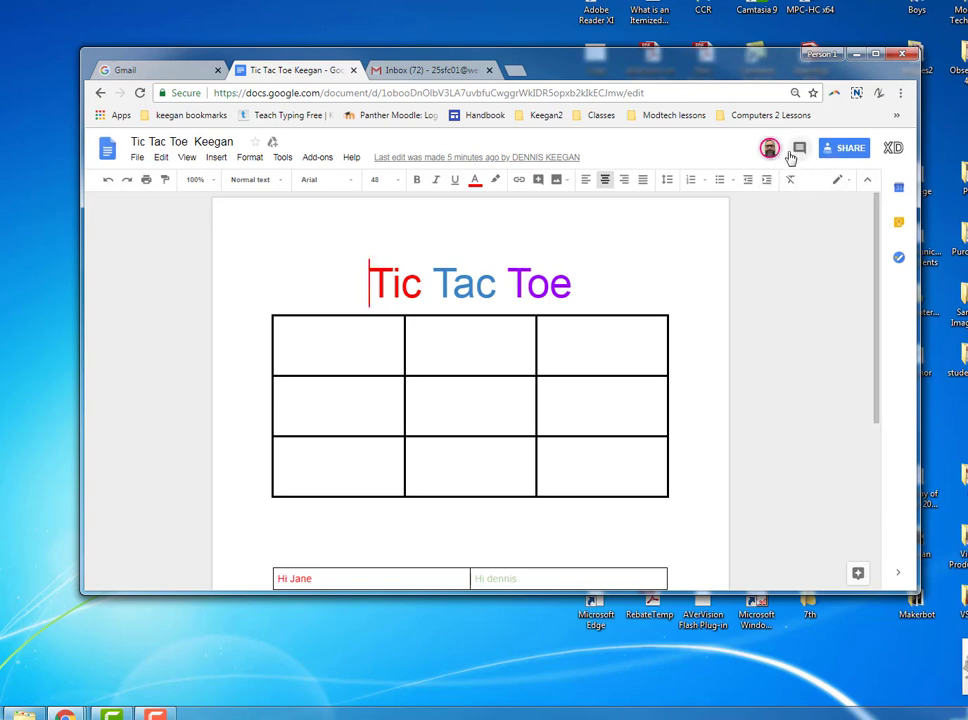
left_click(372, 91)
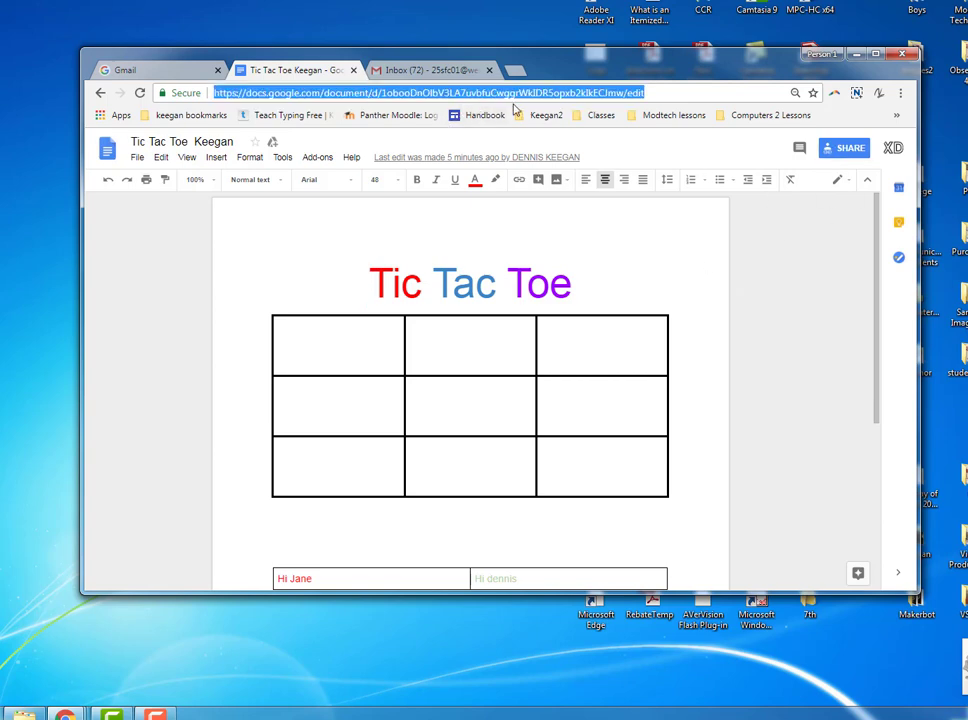
left_click(748, 281)
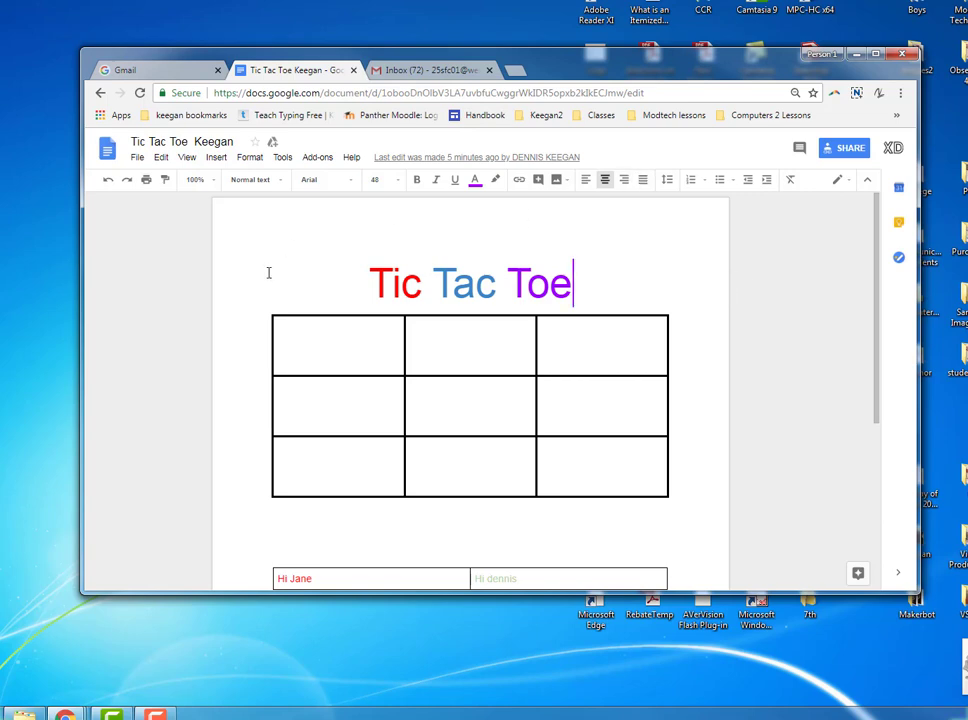
Close the Gmail inbox of the second account and start signing in to the document again
left_click(391, 74)
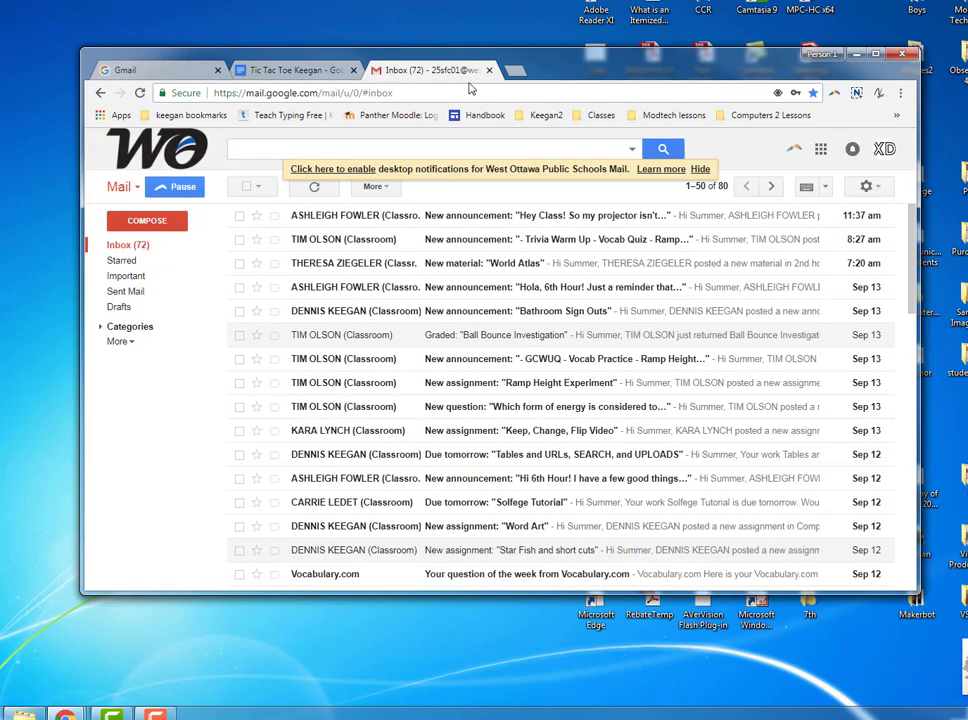
left_click(489, 70)
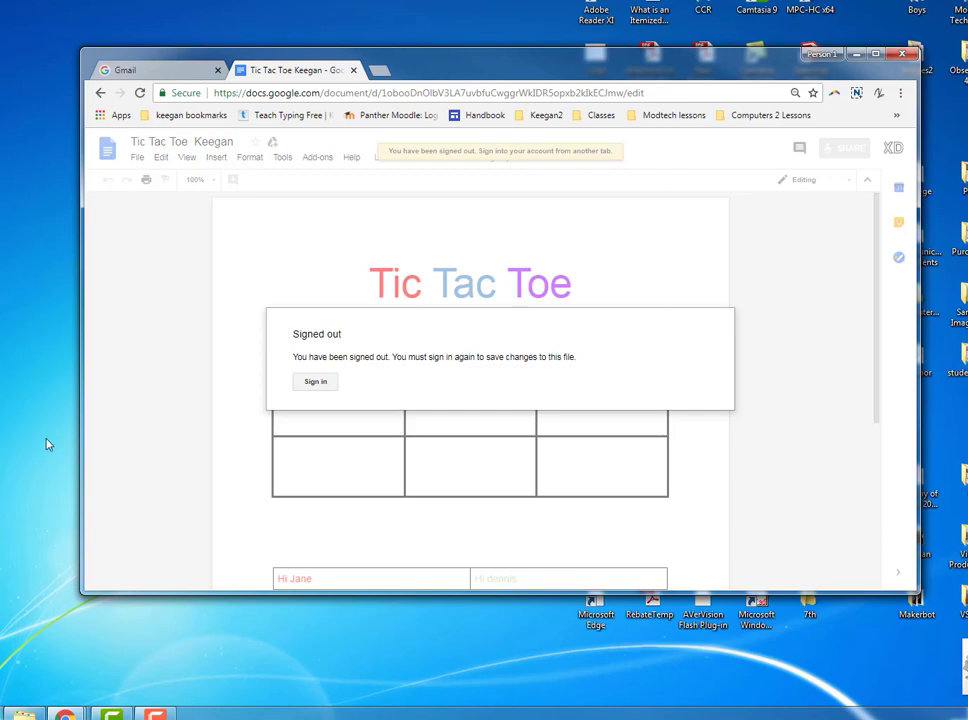
left_click(322, 387)
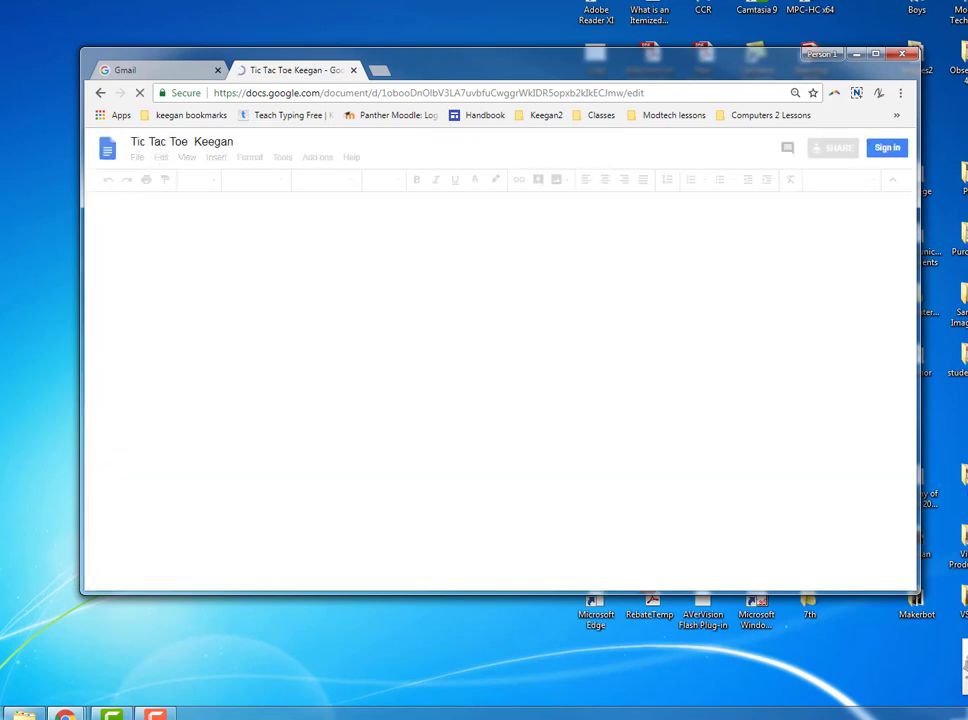